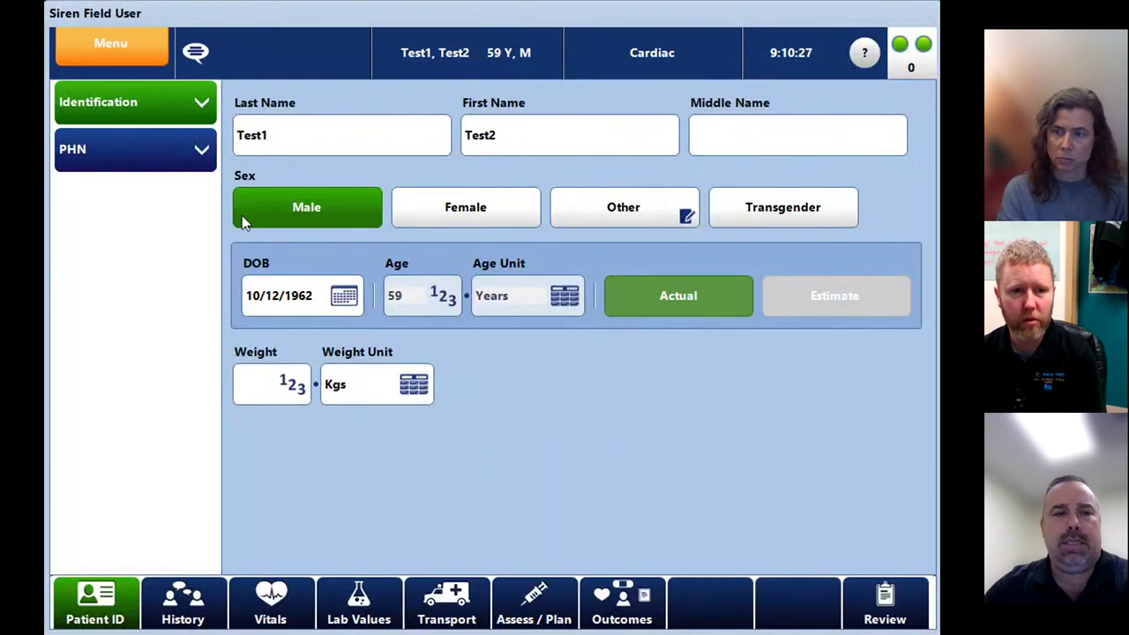
Write a greeting line and 'memory' in the patient comment, fixing the misspelling with spell-check.
click(135, 46)
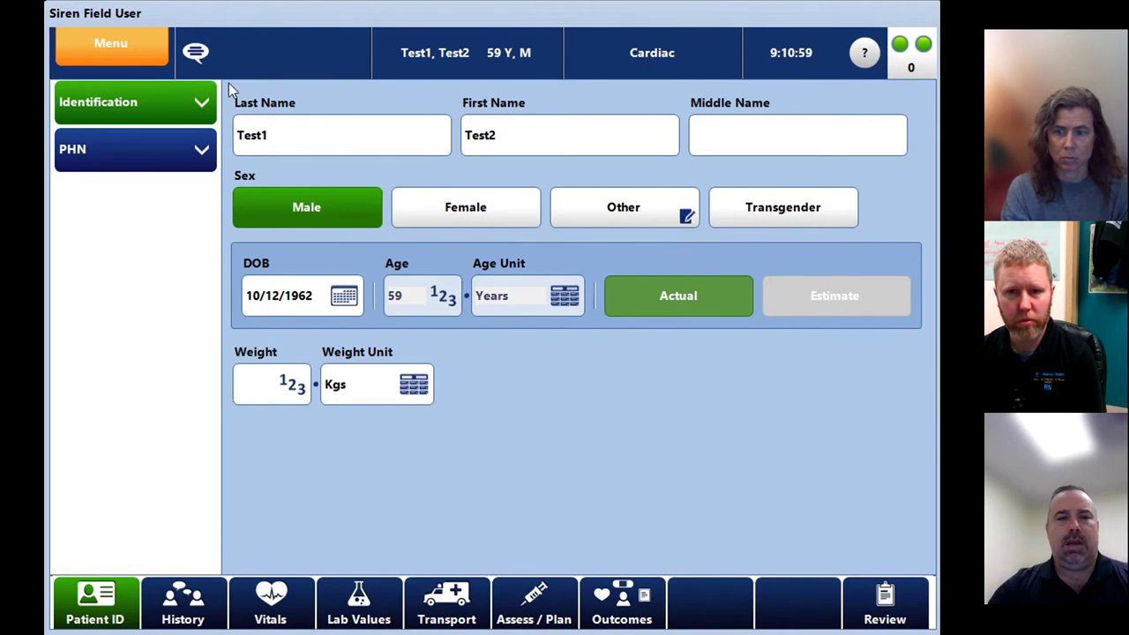
click(196, 53)
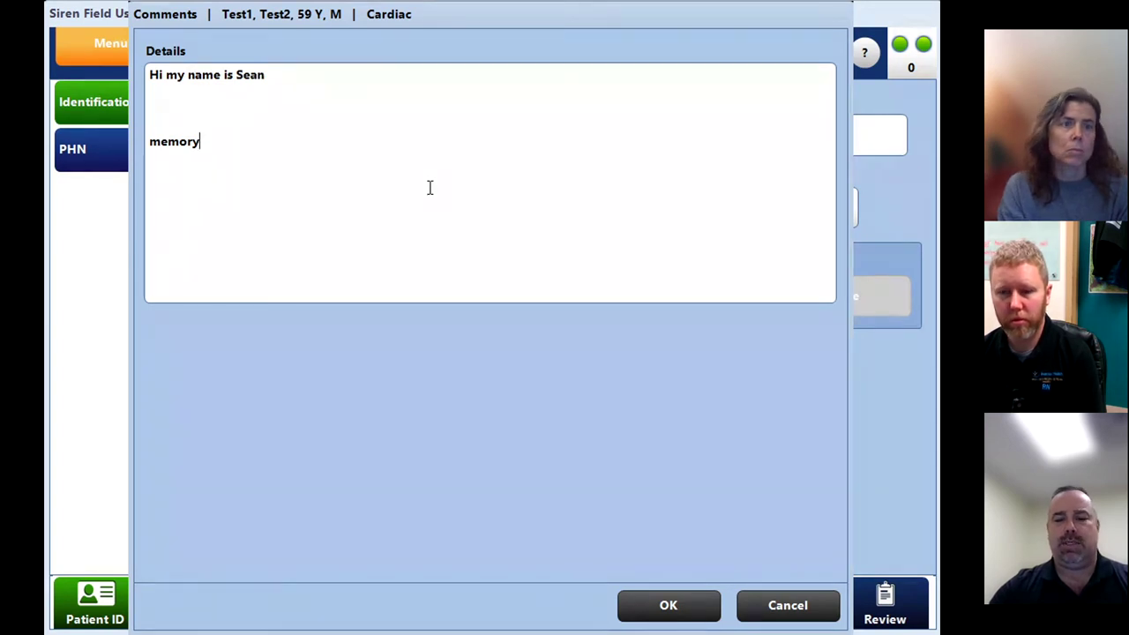
key(BackSpace)
key(BackSpace)
key(BackSpace)
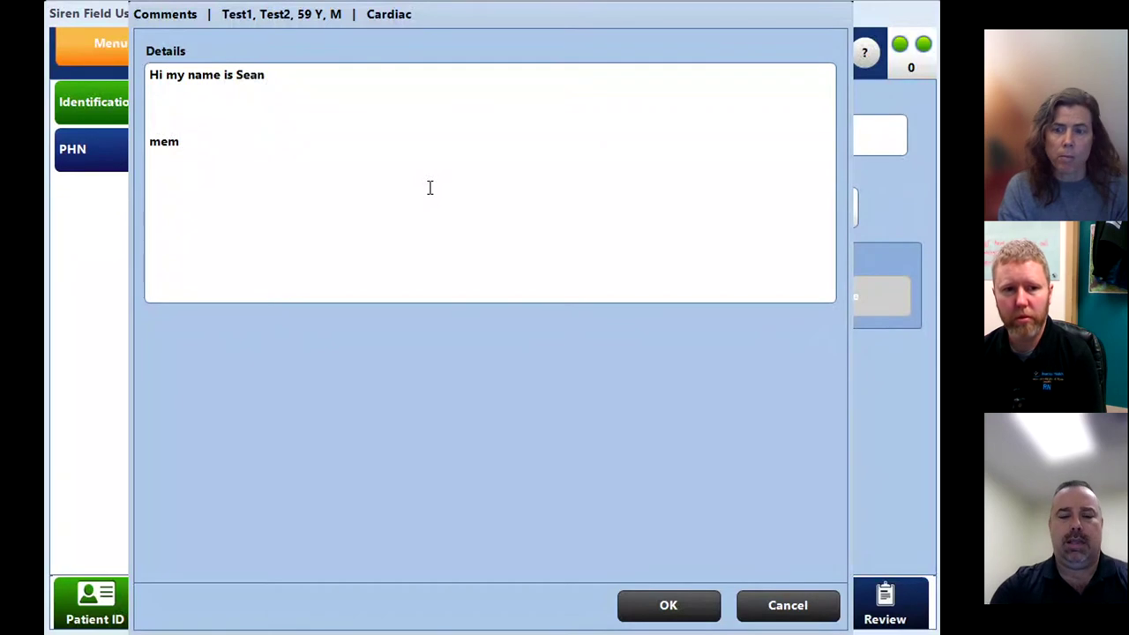
text(orr)
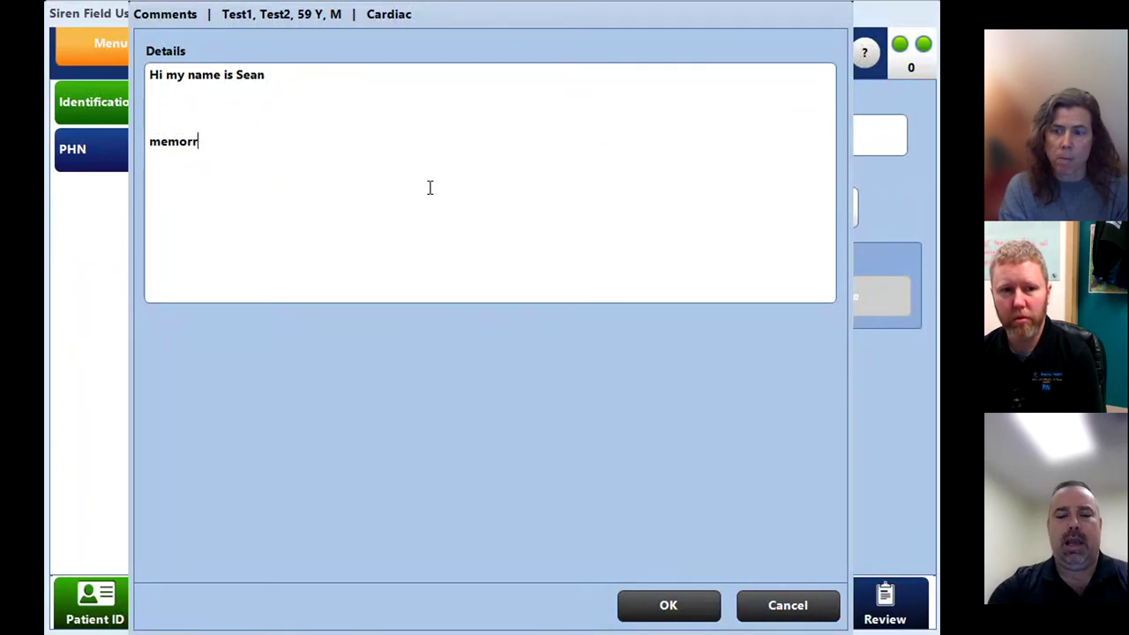
text(y)
key(Return)
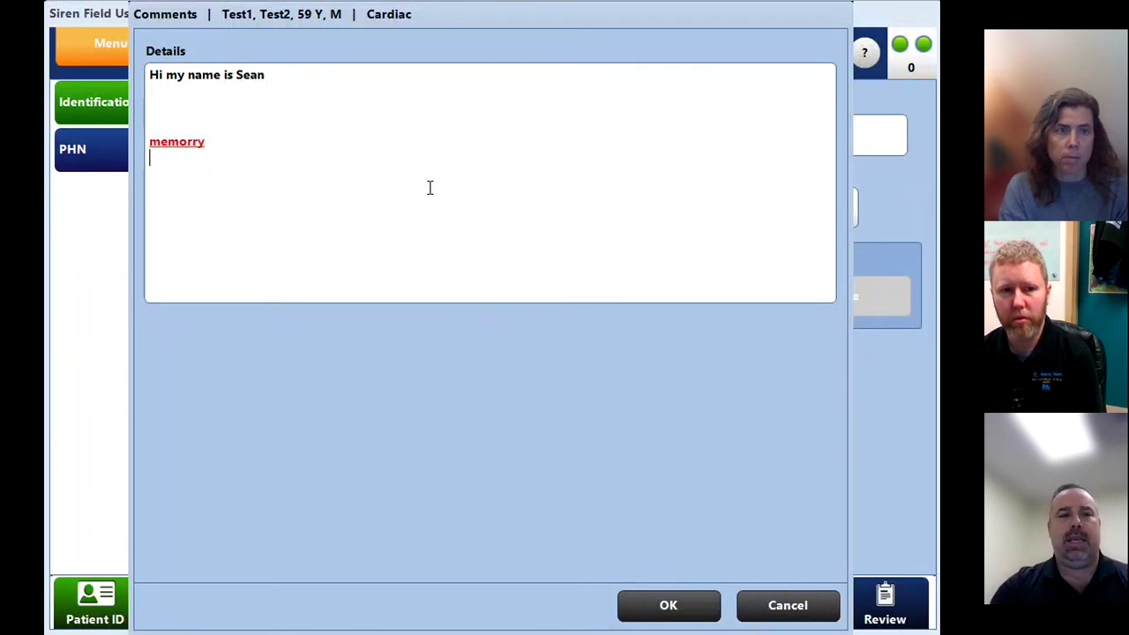
right_click(182, 144)
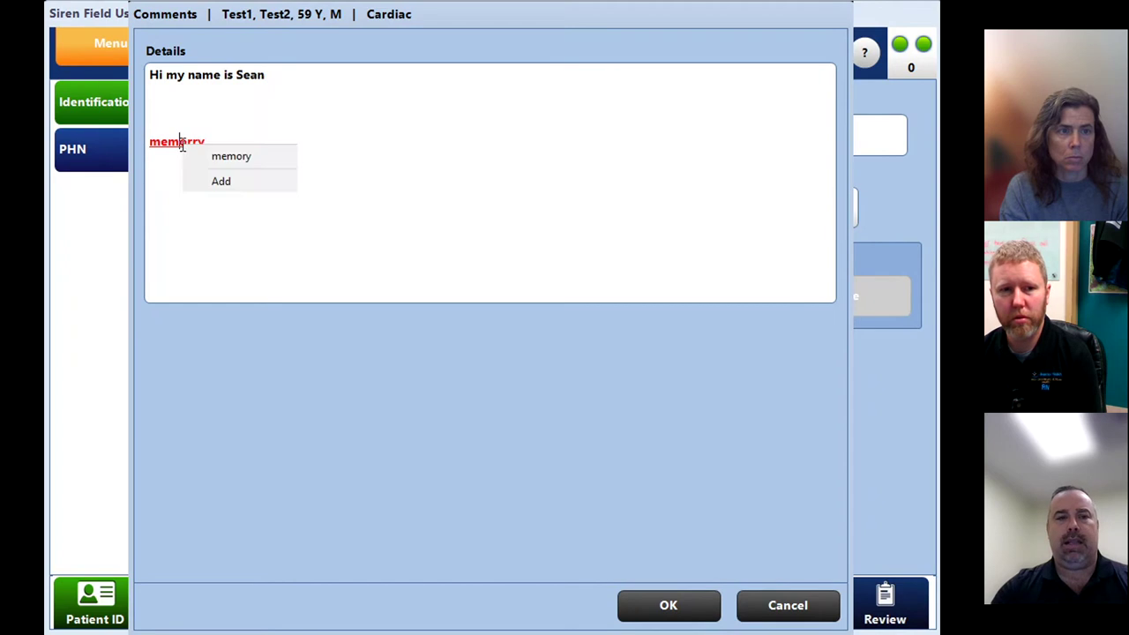
click(224, 161)
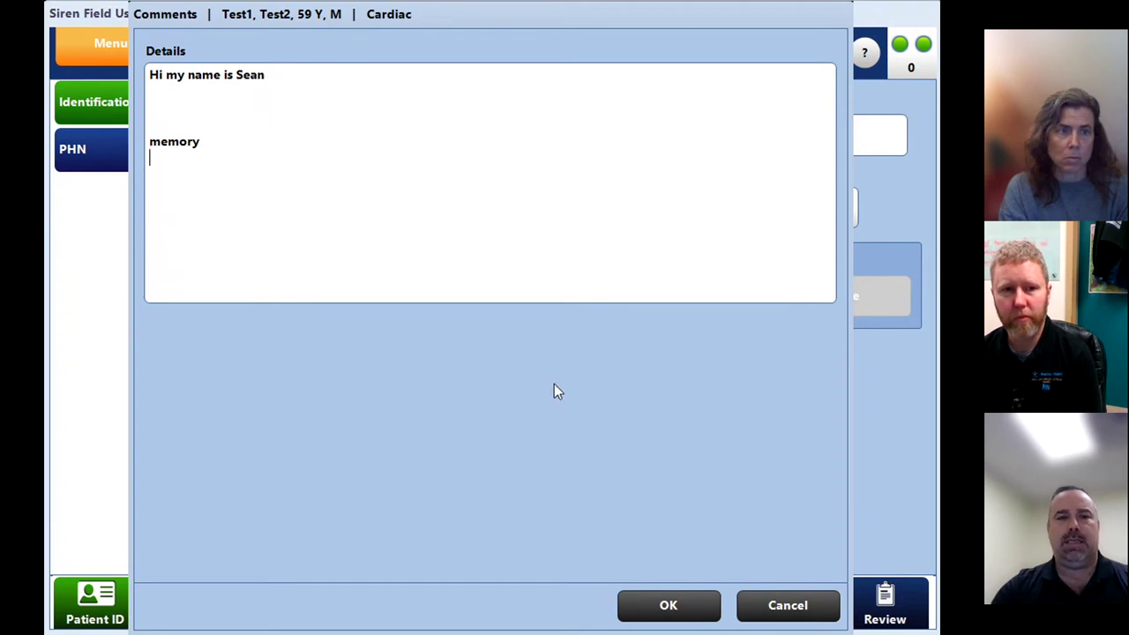
Save the comment and check that Identification keeps its age unit and the 10/12/1962 birth date.
click(667, 606)
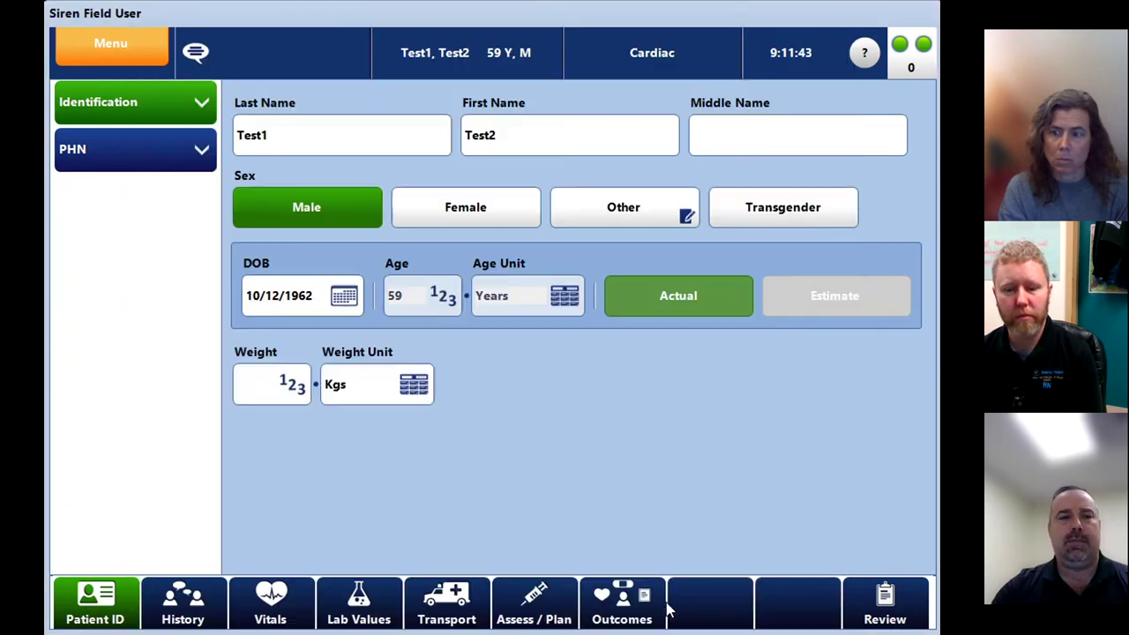
click(195, 99)
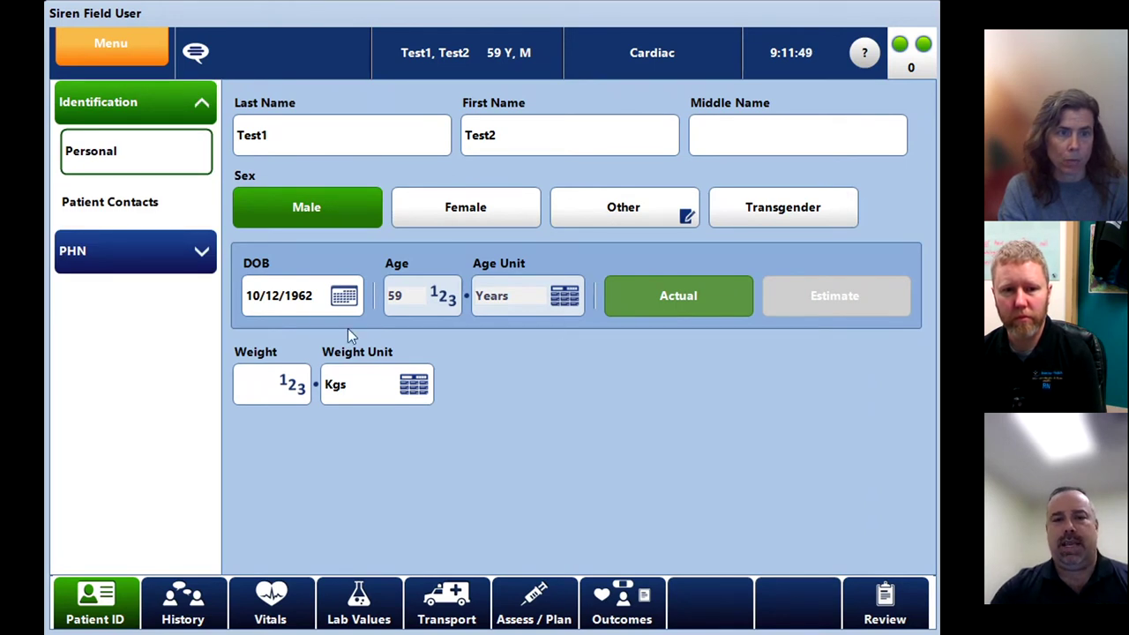
click(566, 297)
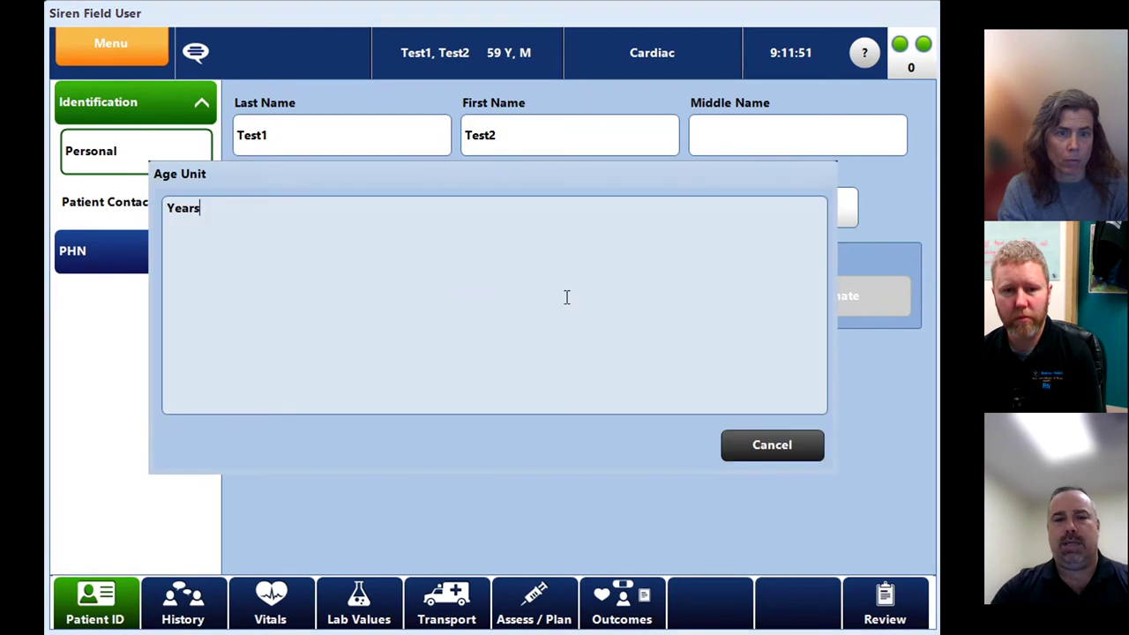
click(771, 447)
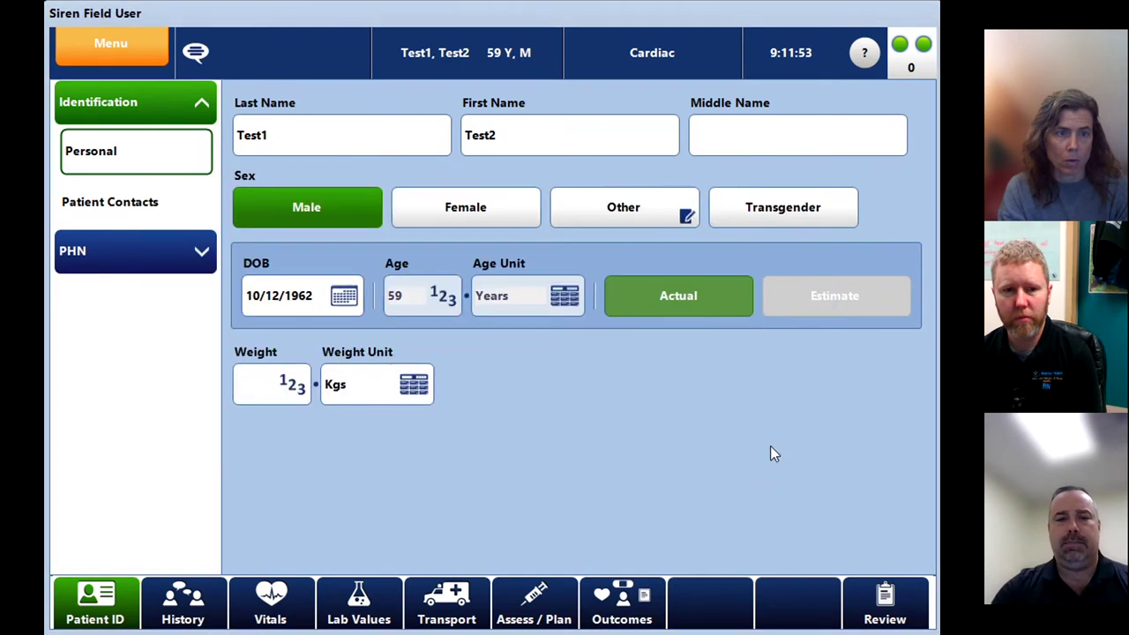
click(344, 298)
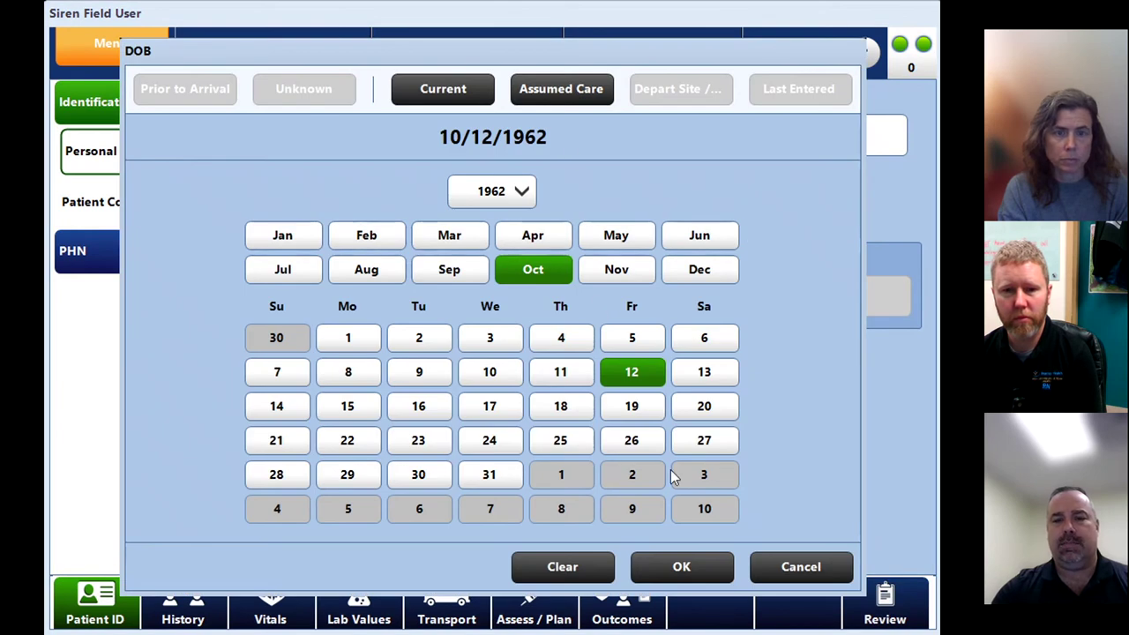
click(682, 568)
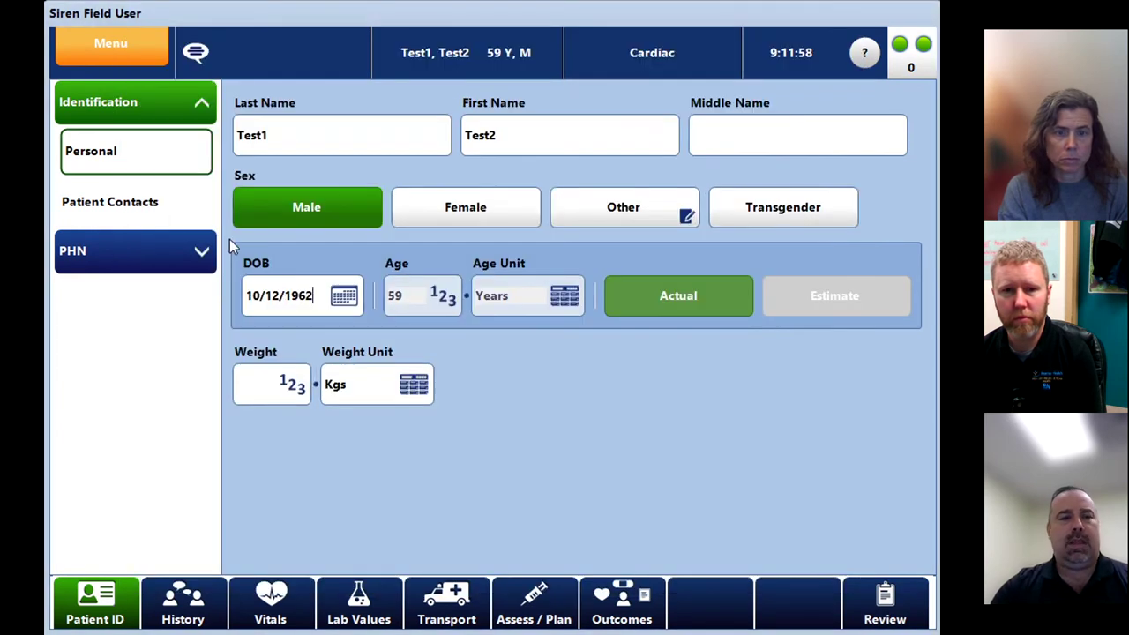
Review the Patient Contact entry and its relationship types, confirming it with no changes.
click(156, 204)
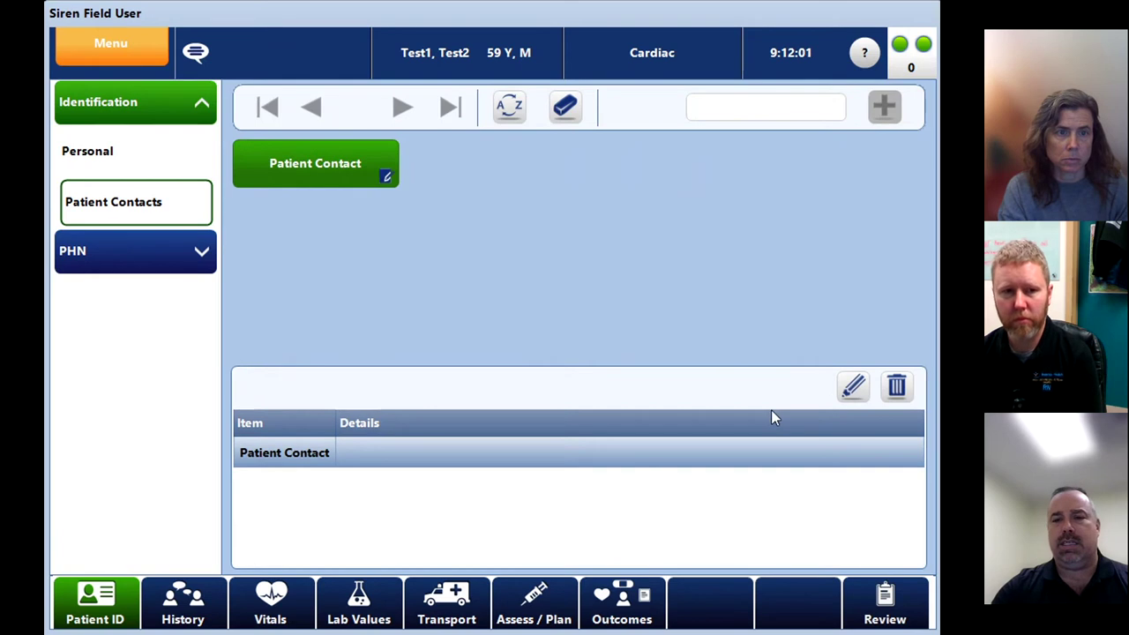
click(852, 386)
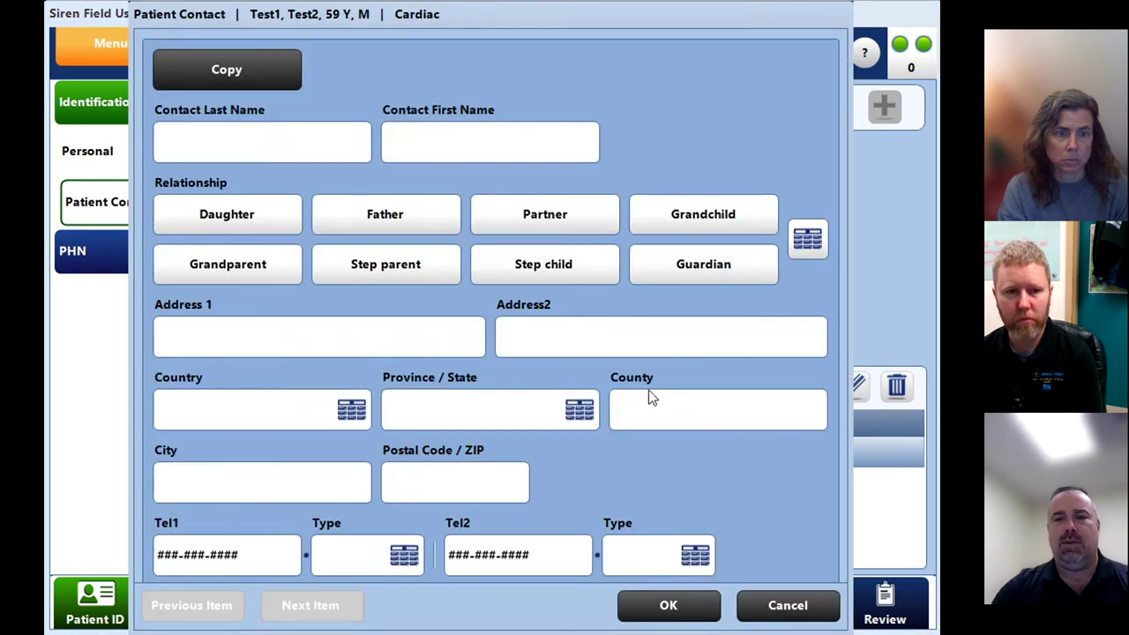
click(807, 239)
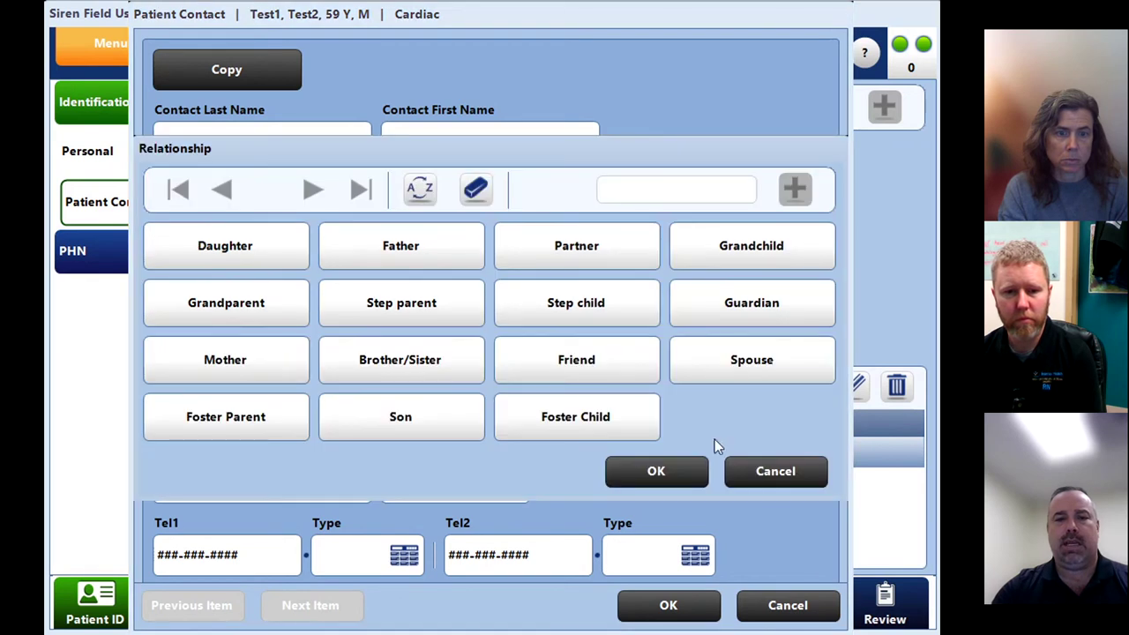
click(775, 471)
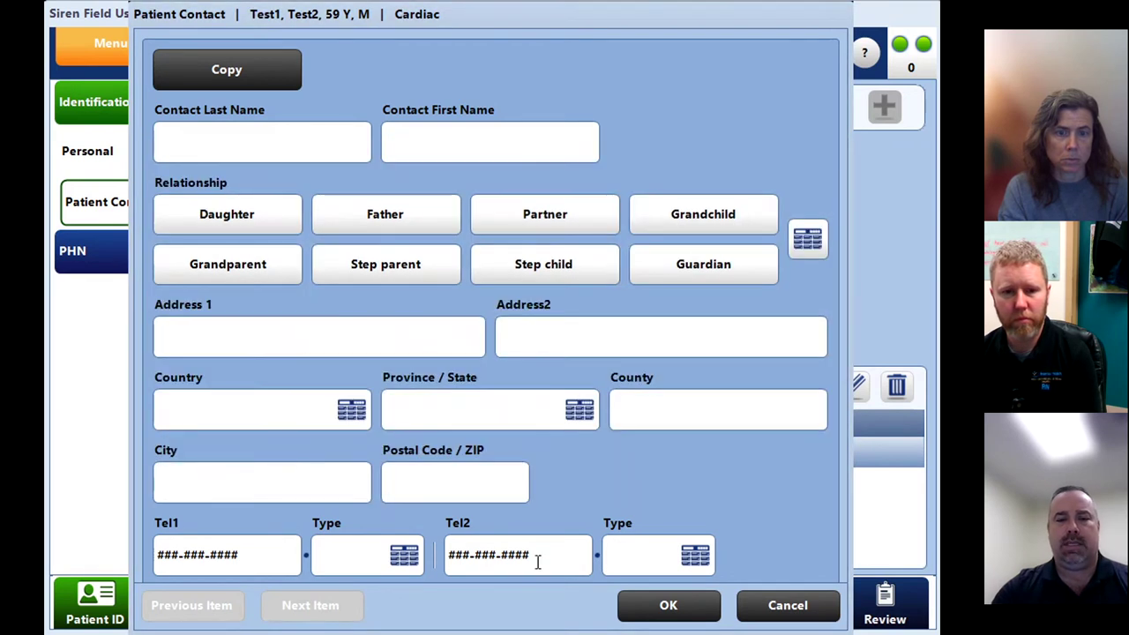
click(667, 606)
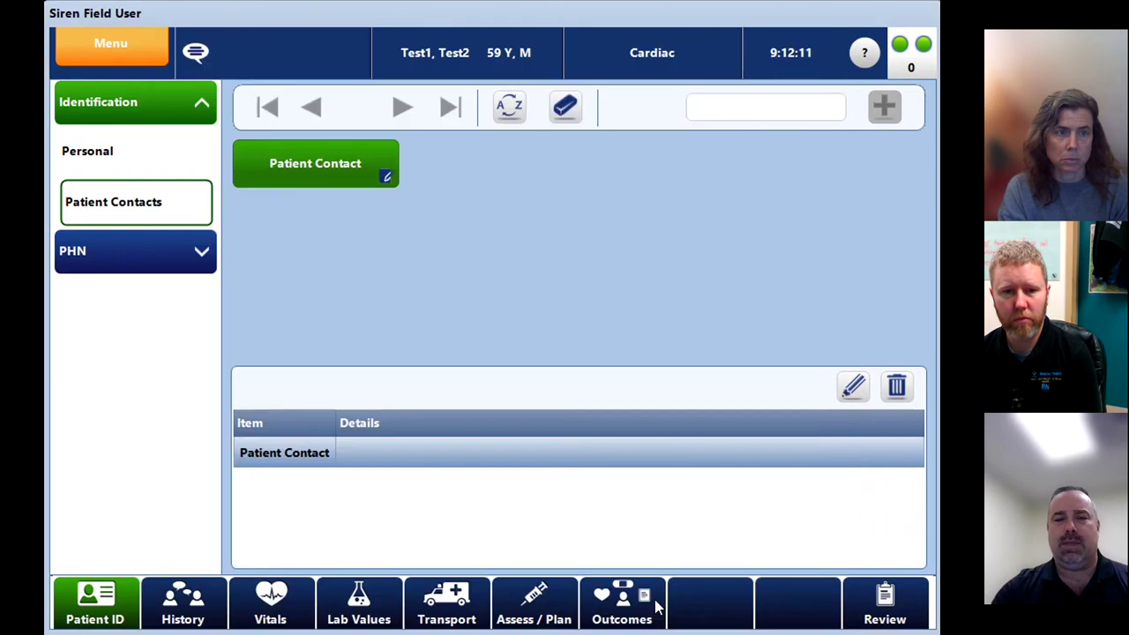
Delete the incomplete PHN entry and confirm the Reason for Not Entering dialog.
click(167, 259)
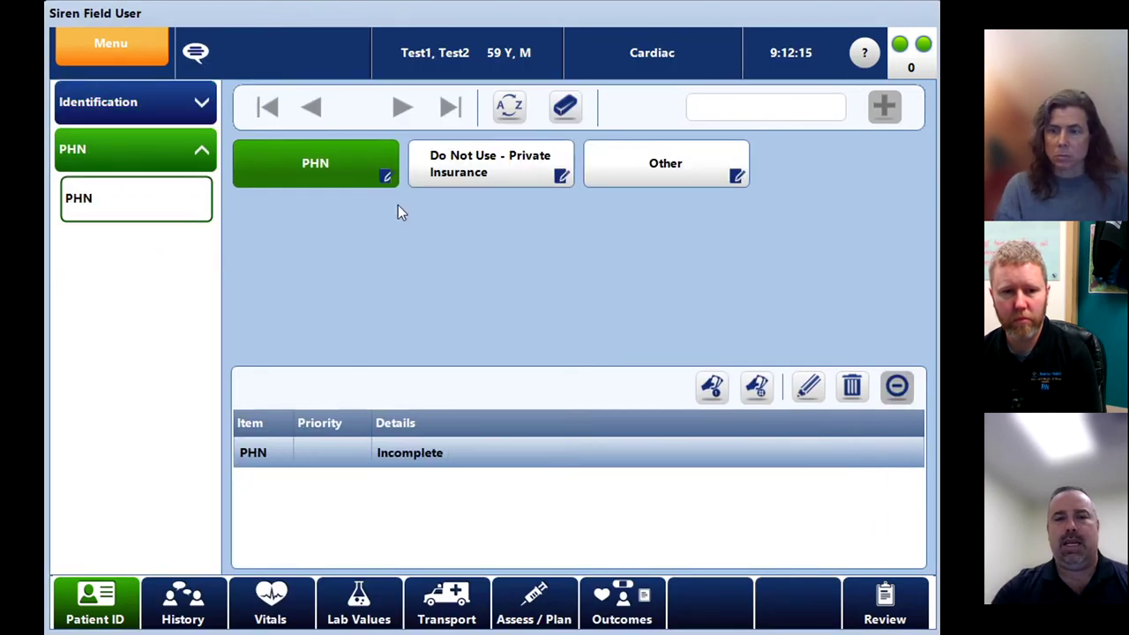
click(811, 394)
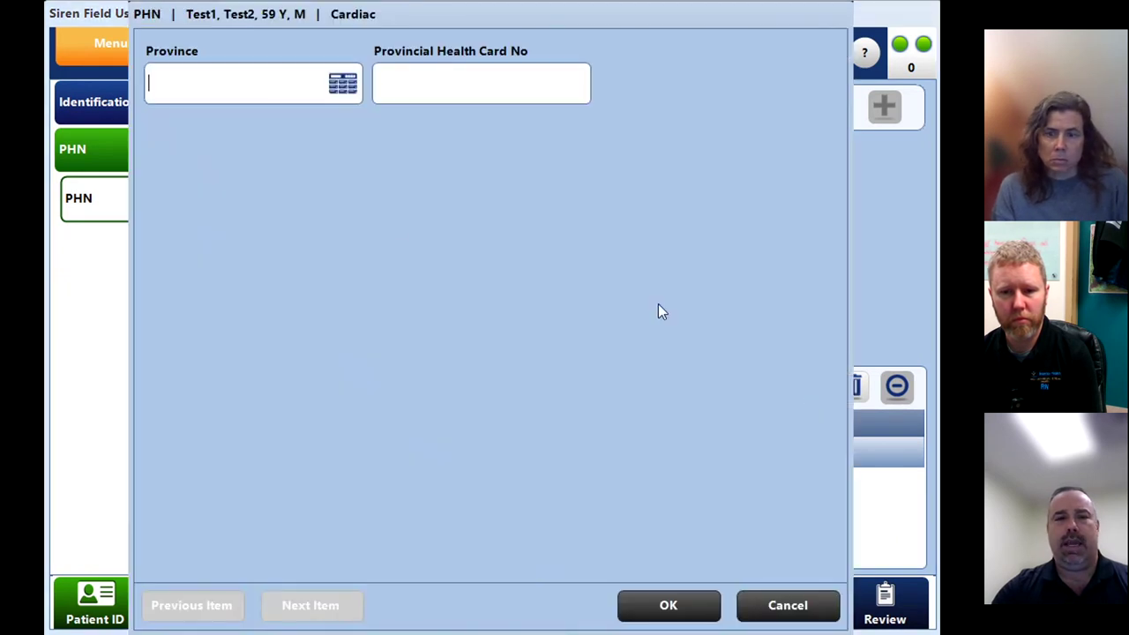
click(776, 608)
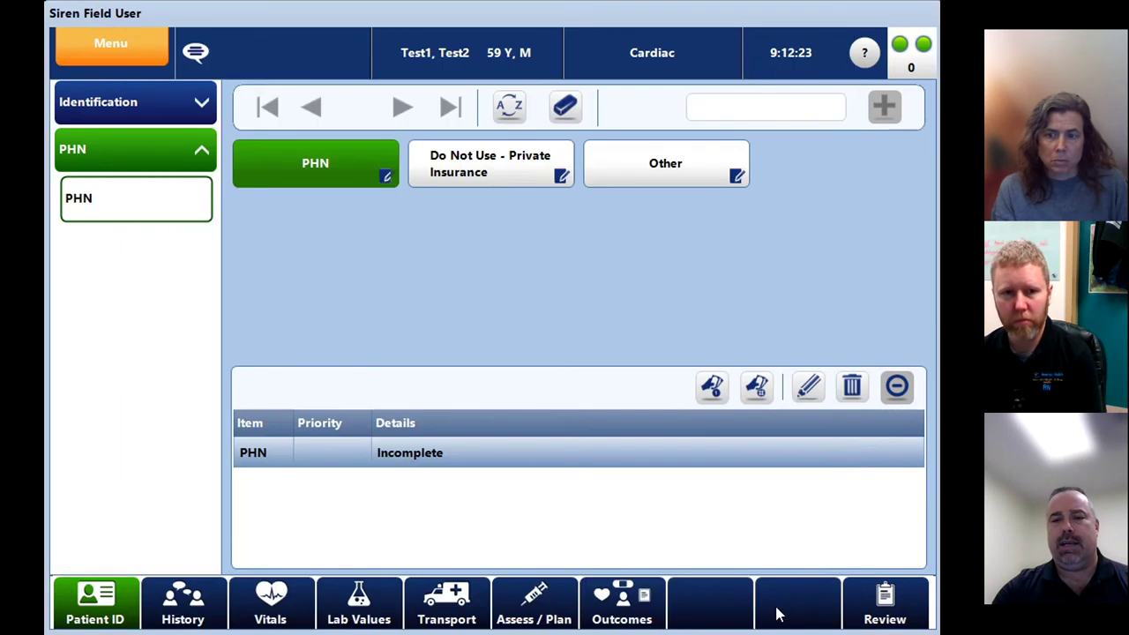
click(853, 392)
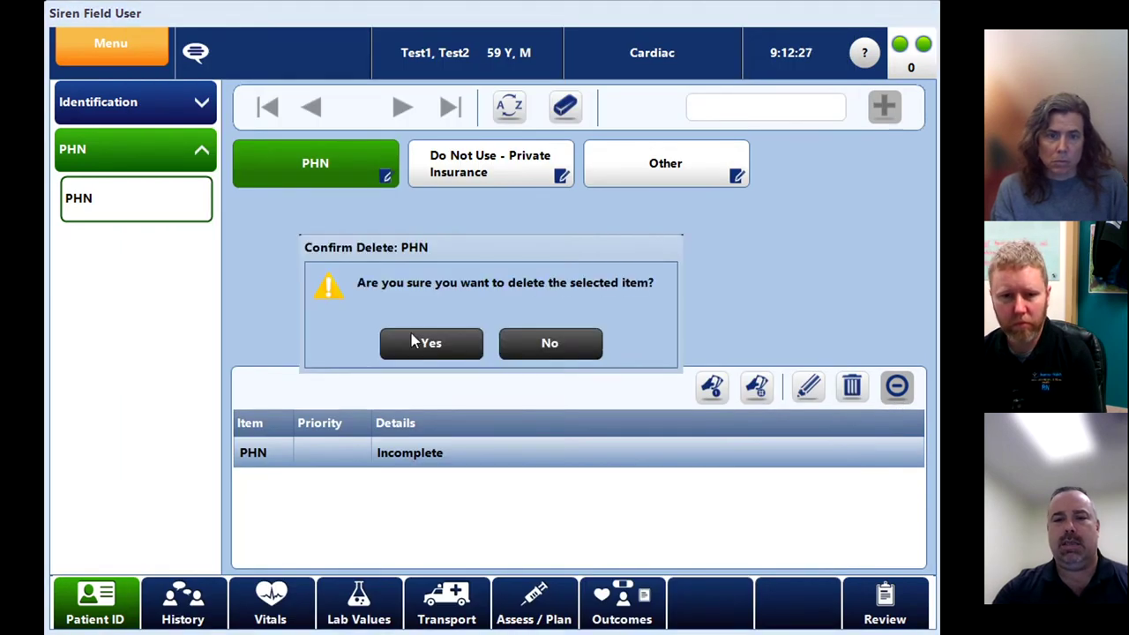
click(418, 342)
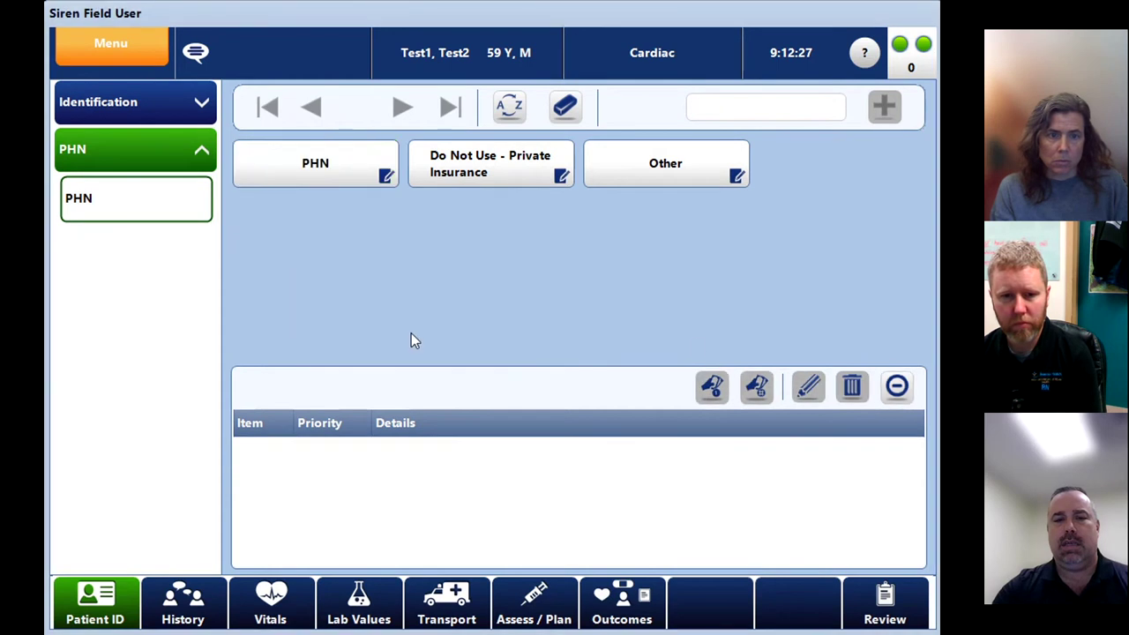
click(898, 388)
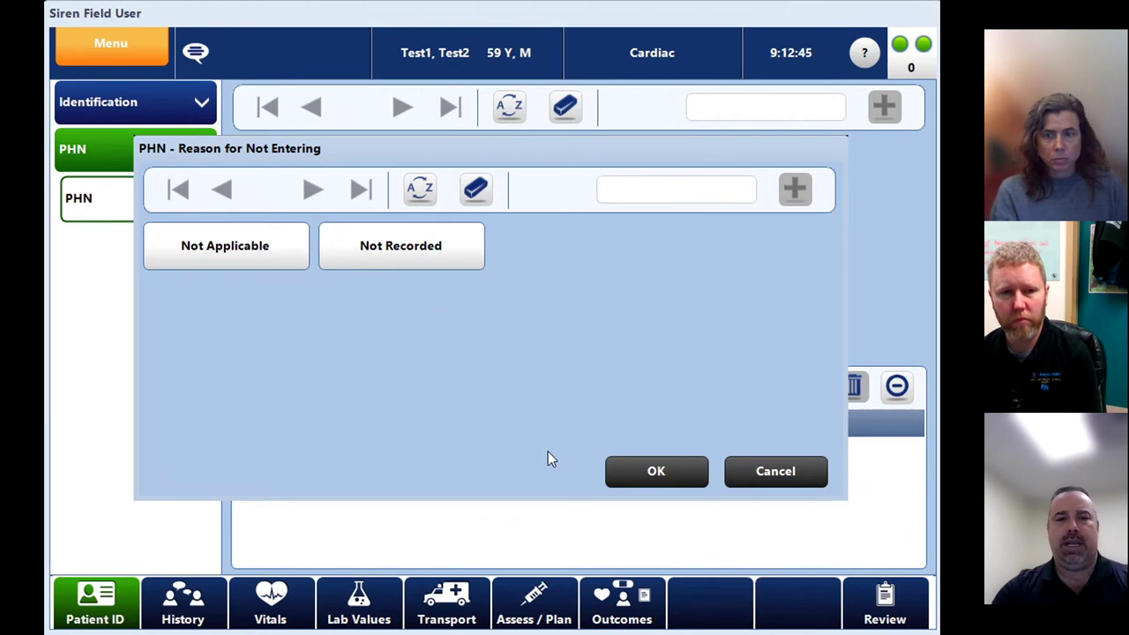
click(665, 478)
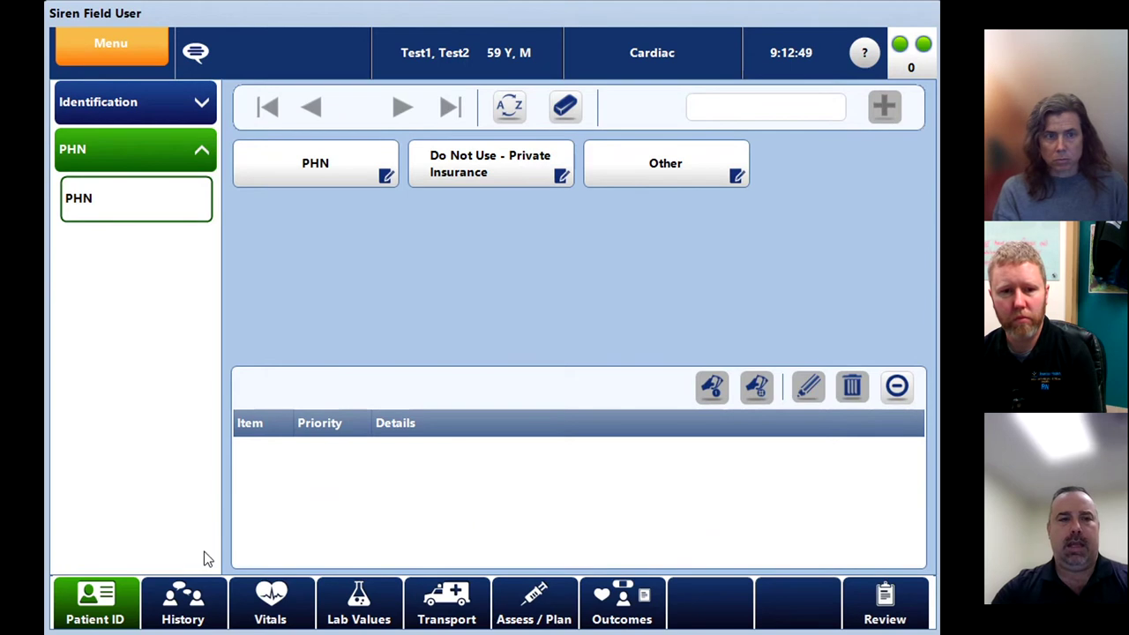
Open the Cardiac complaint under History > Patient for editing.
click(186, 601)
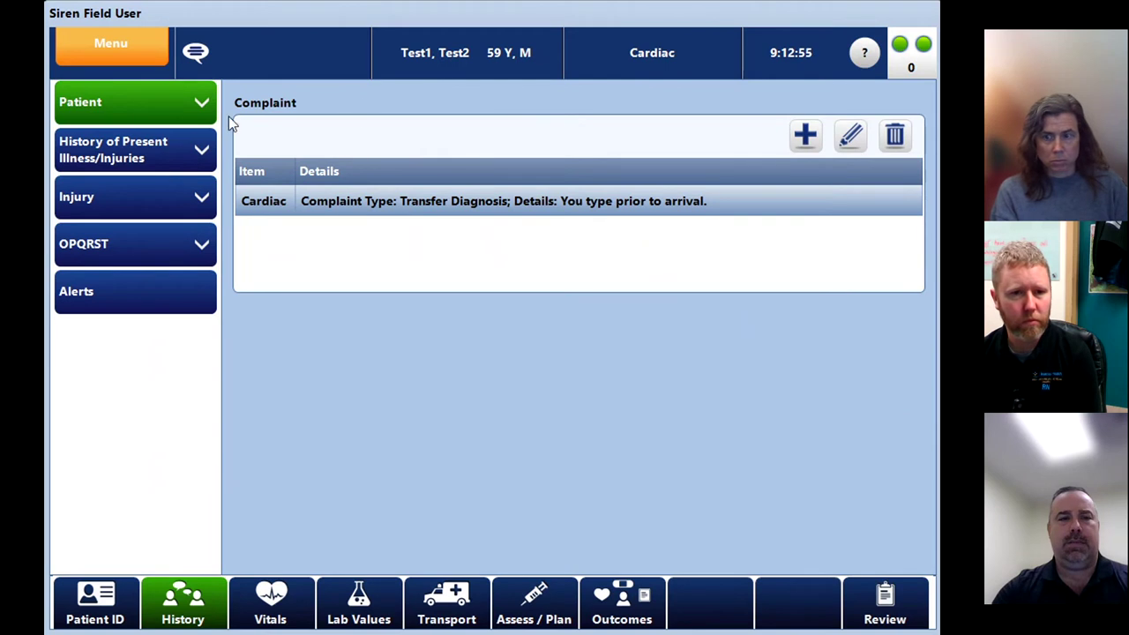
click(202, 106)
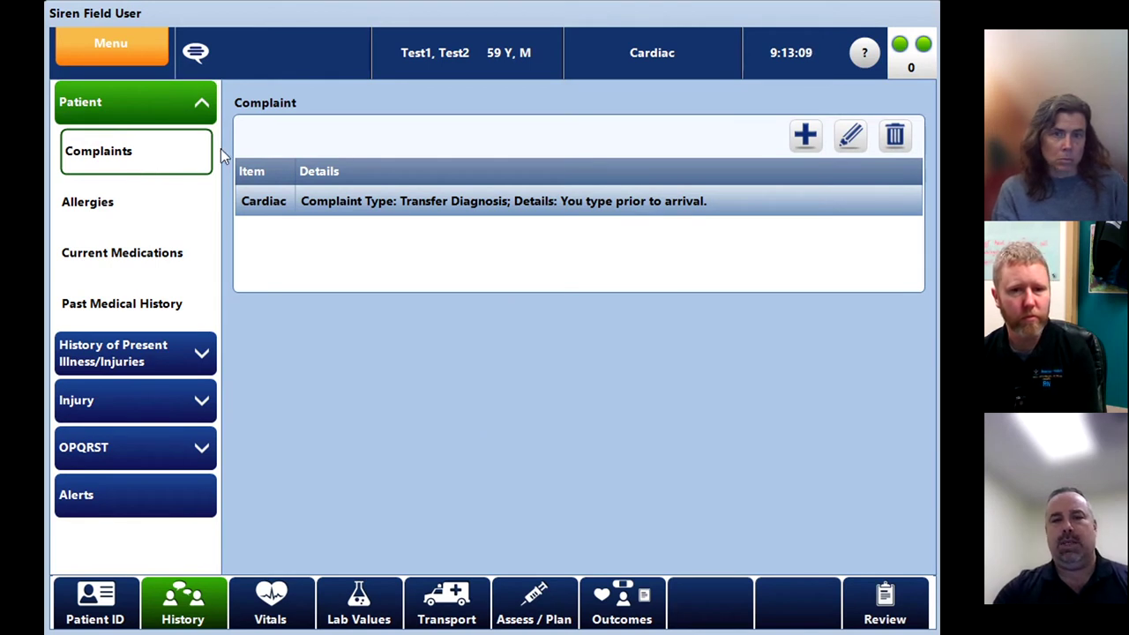
click(847, 142)
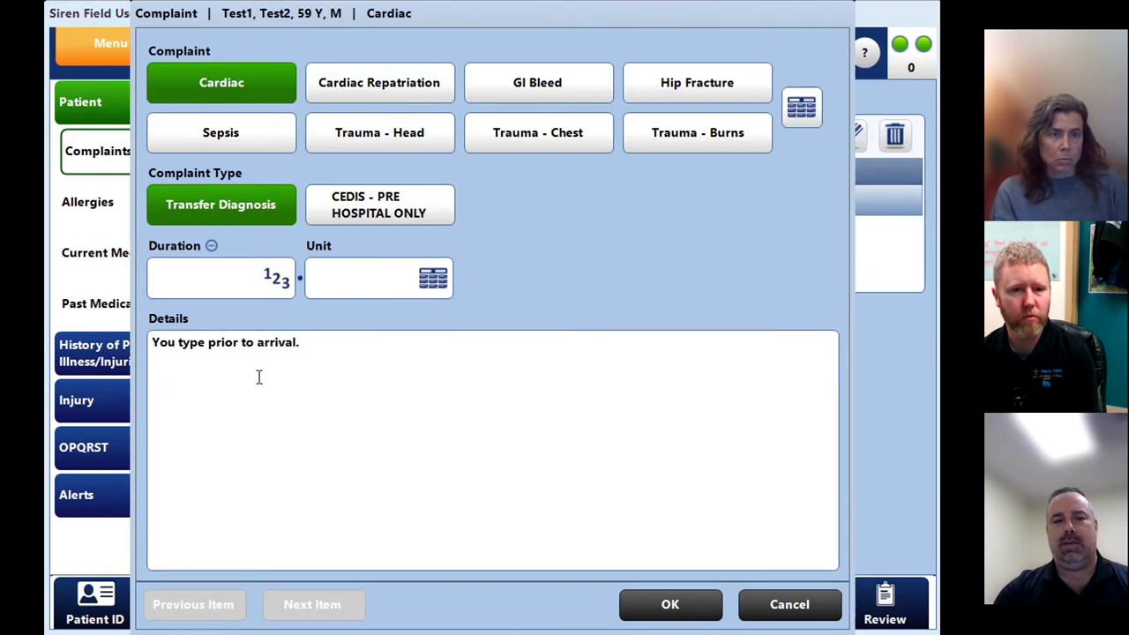
Browse the complaint types without changing anything and save Cardiac (Transfer Diagnosis, 'You type prior to arrival.').
click(316, 347)
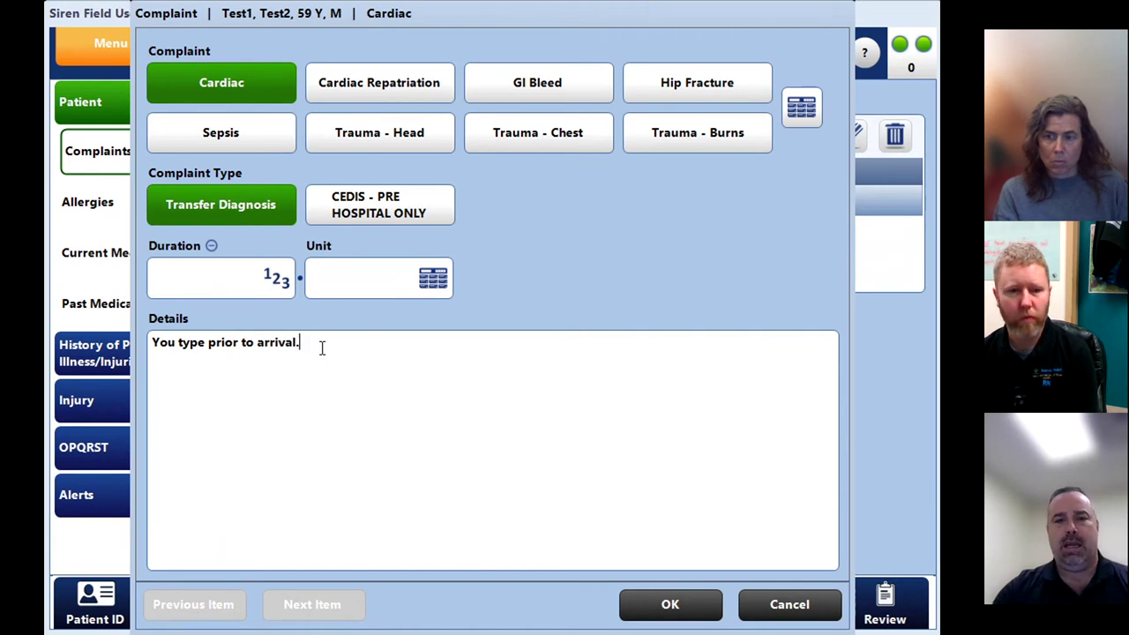
click(801, 107)
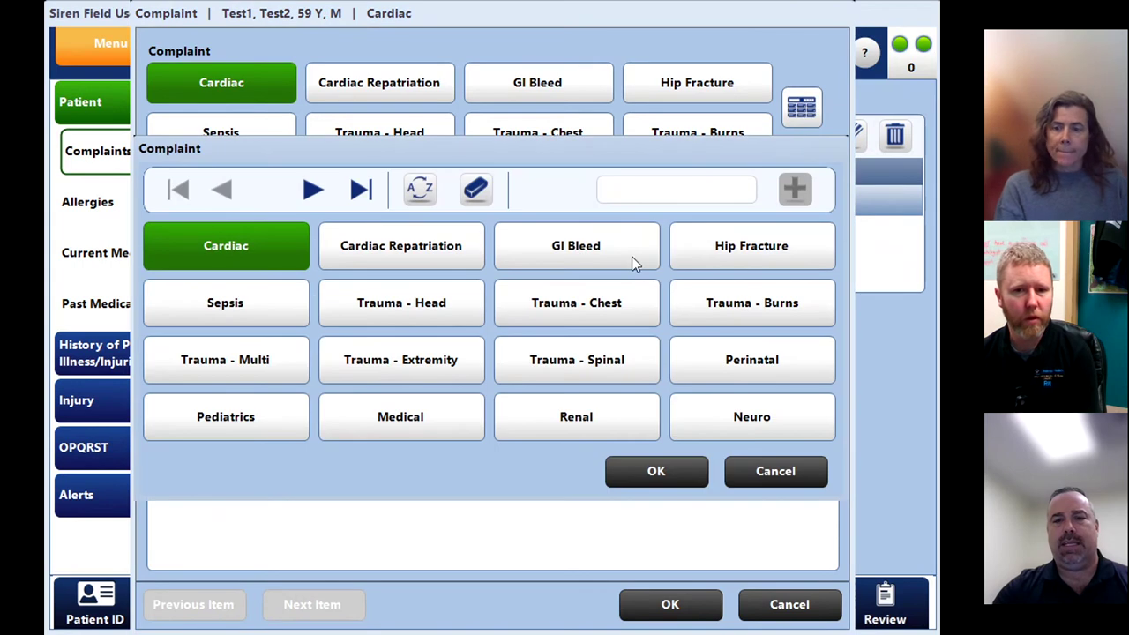
click(670, 189)
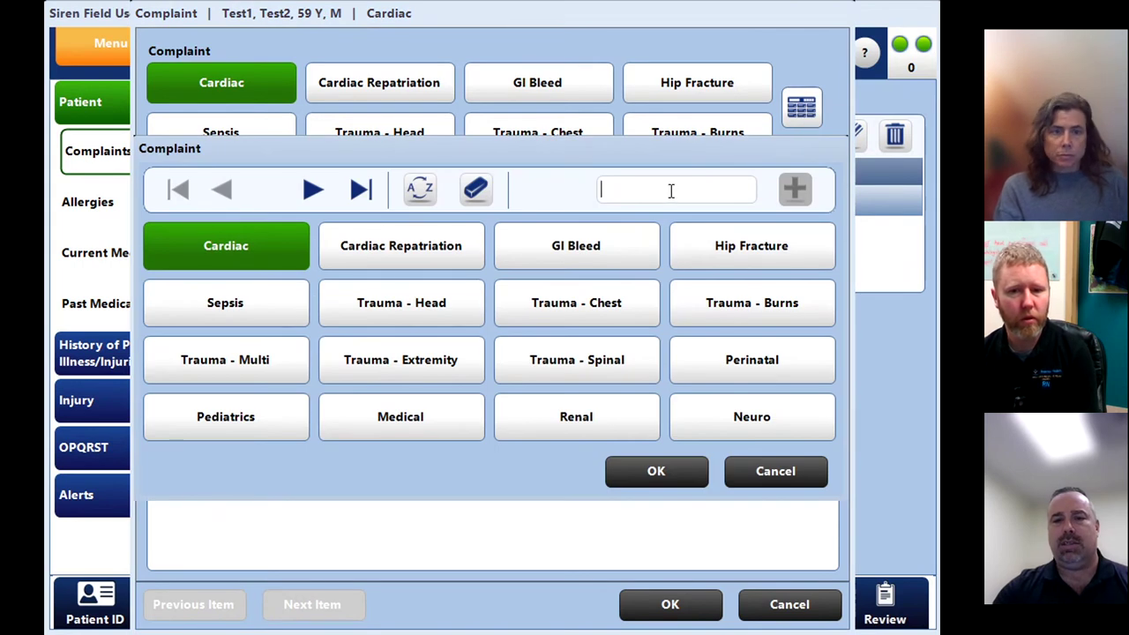
text(other)
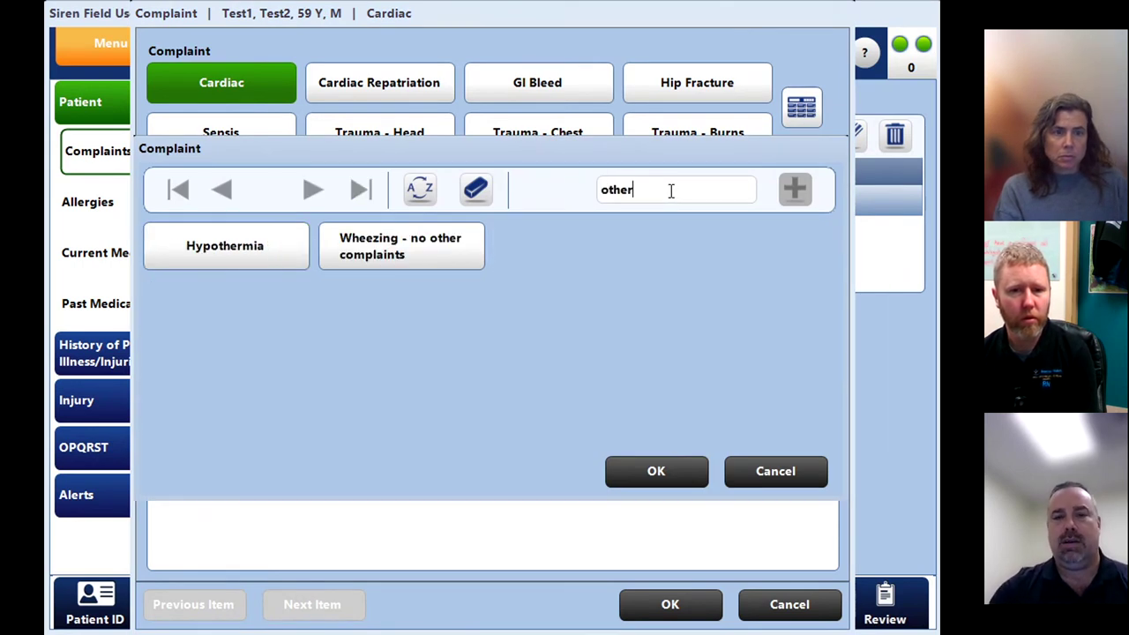
key(BackSpace)
key(BackSpace)
key(BackSpace)
key(BackSpace)
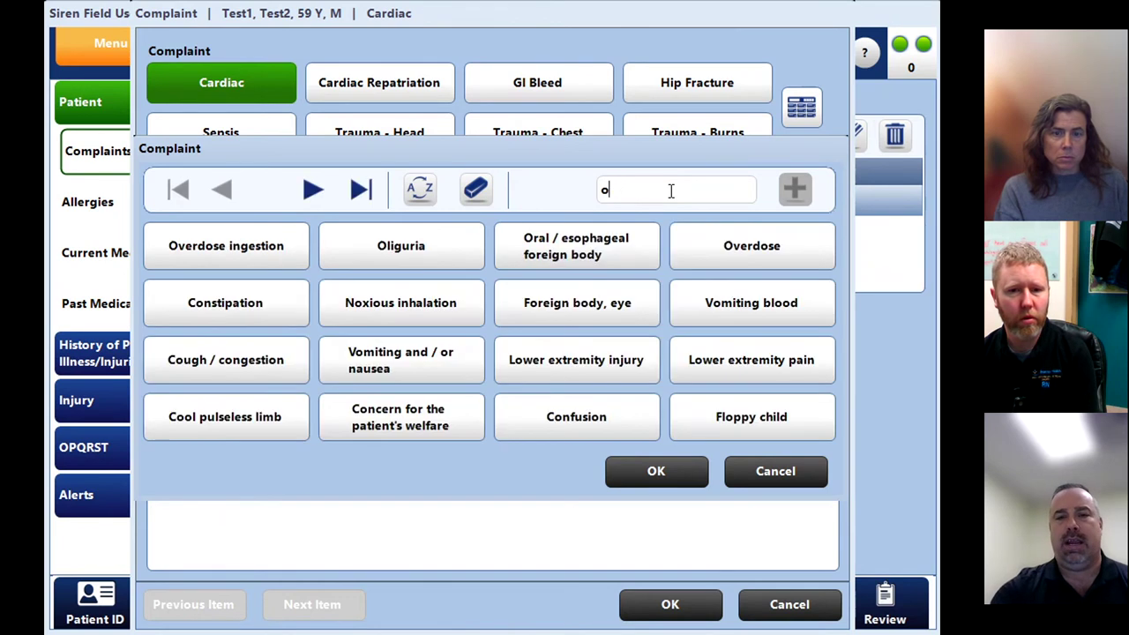
click(655, 471)
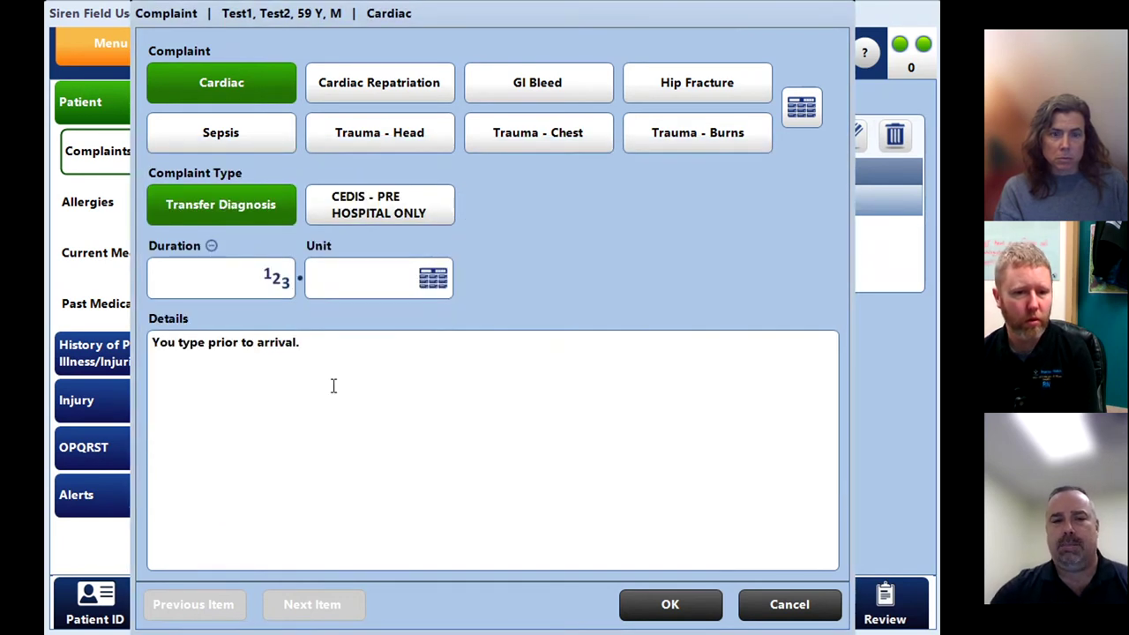
click(330, 352)
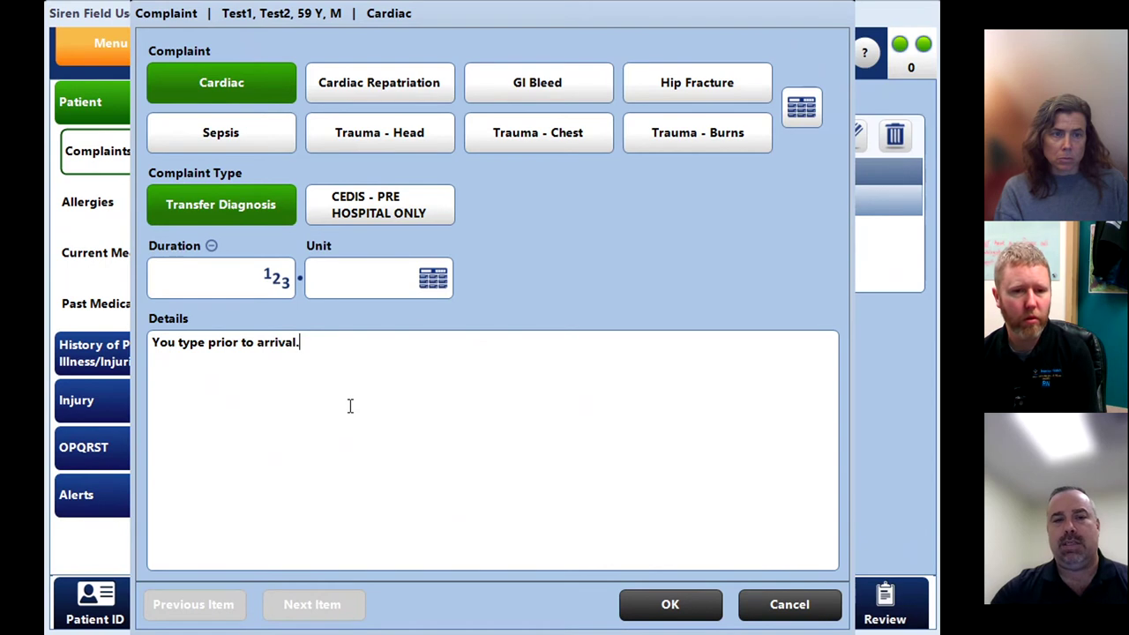
click(668, 610)
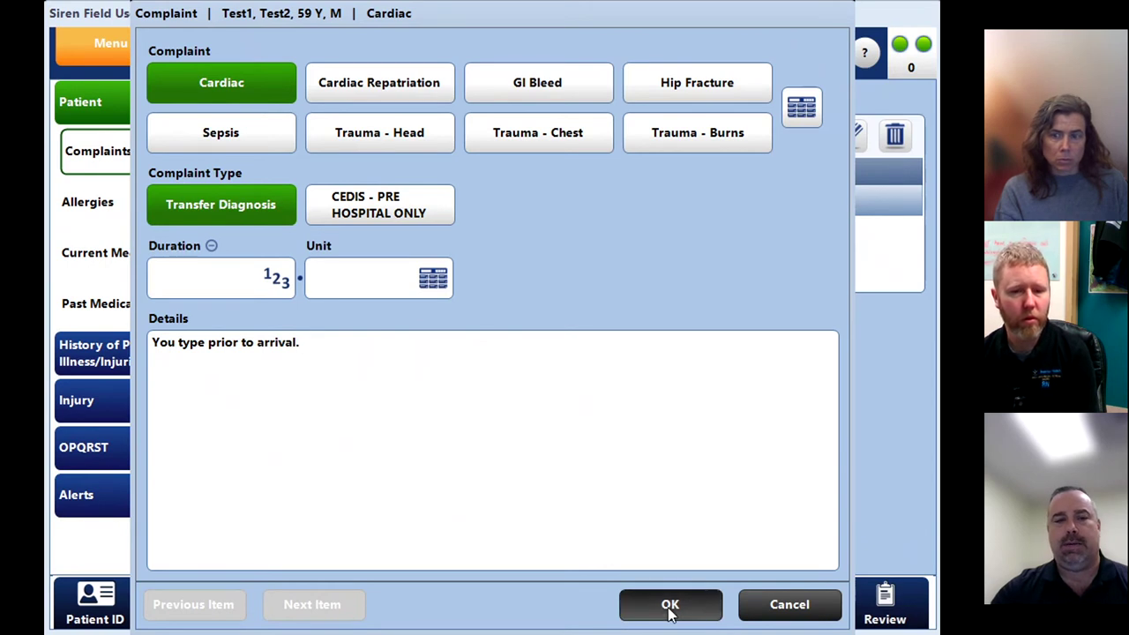
click(101, 205)
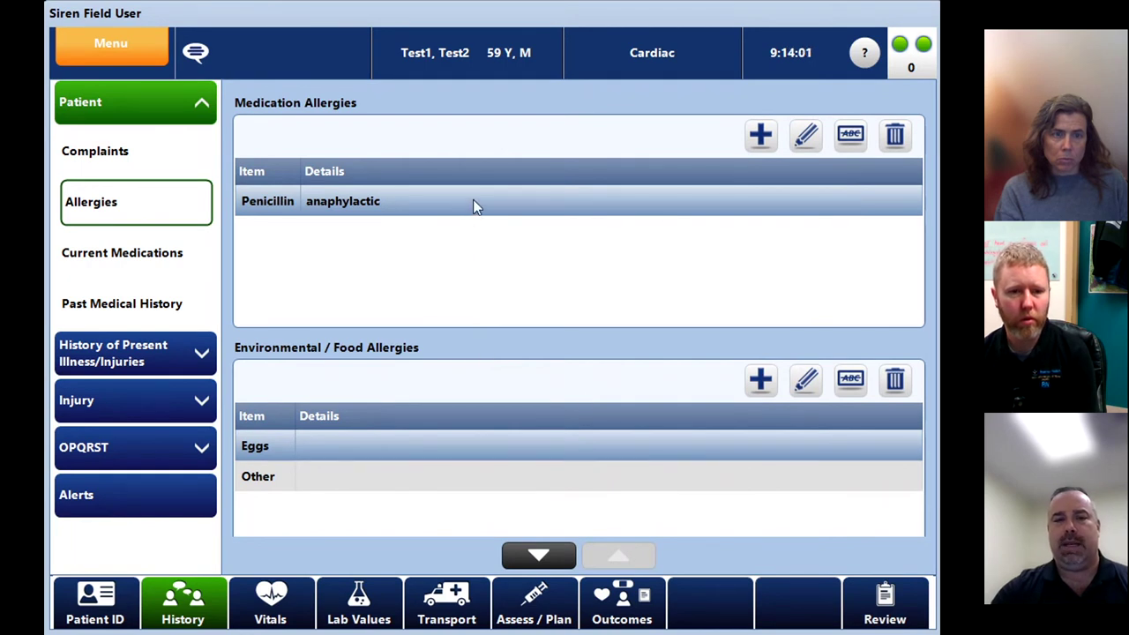
Add Other as a medication allergy above Penicillin (anaphylactic), leaving its details blank.
click(760, 137)
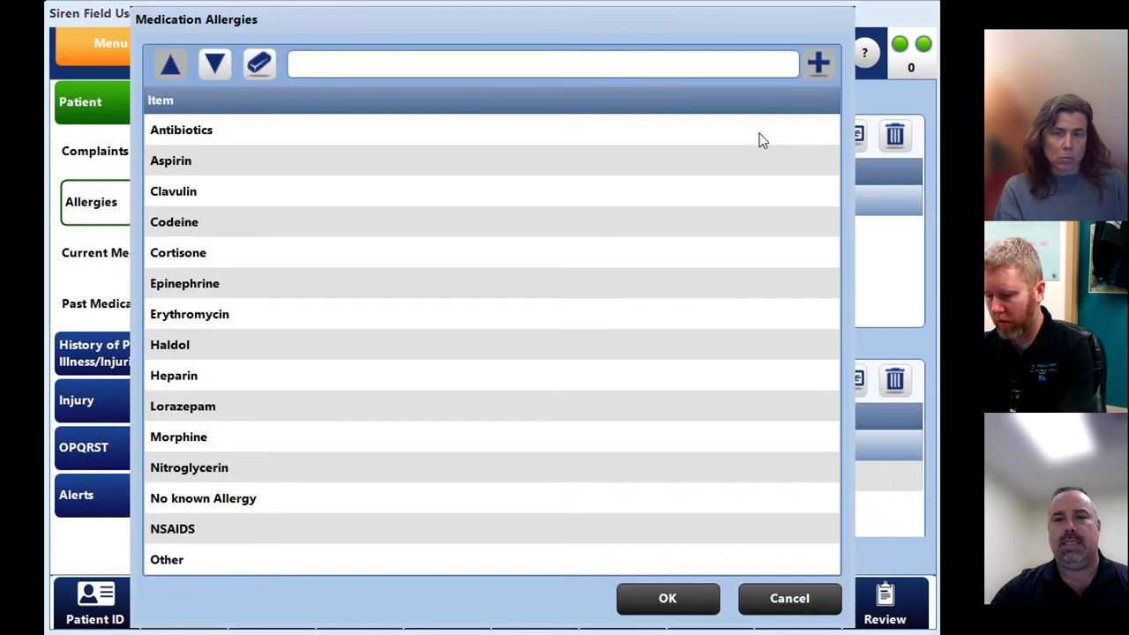
click(209, 70)
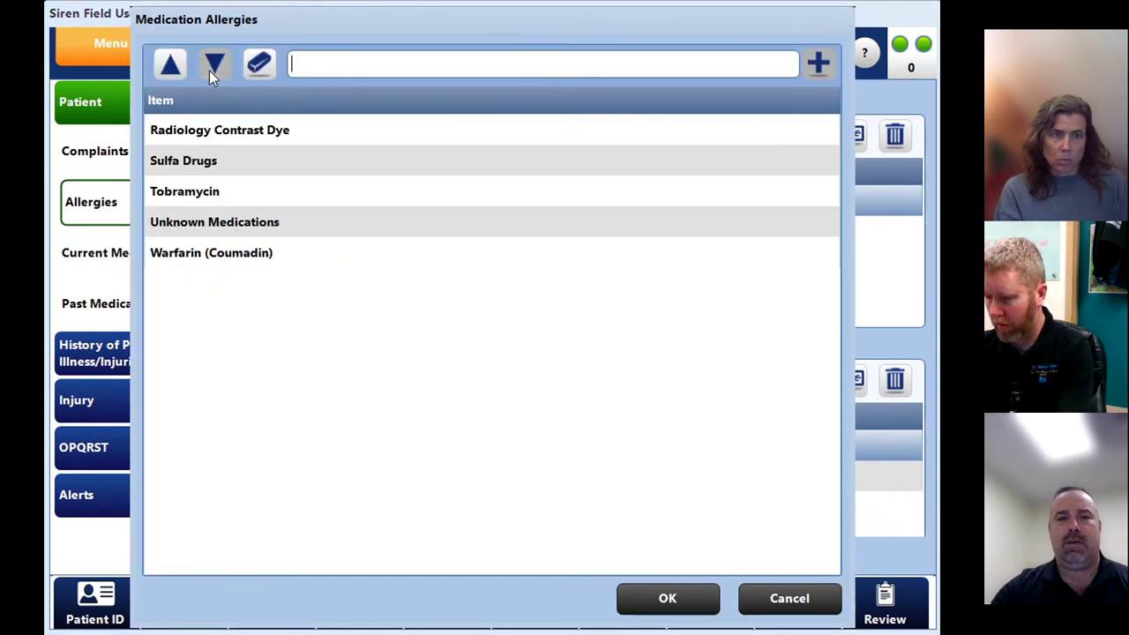
click(163, 74)
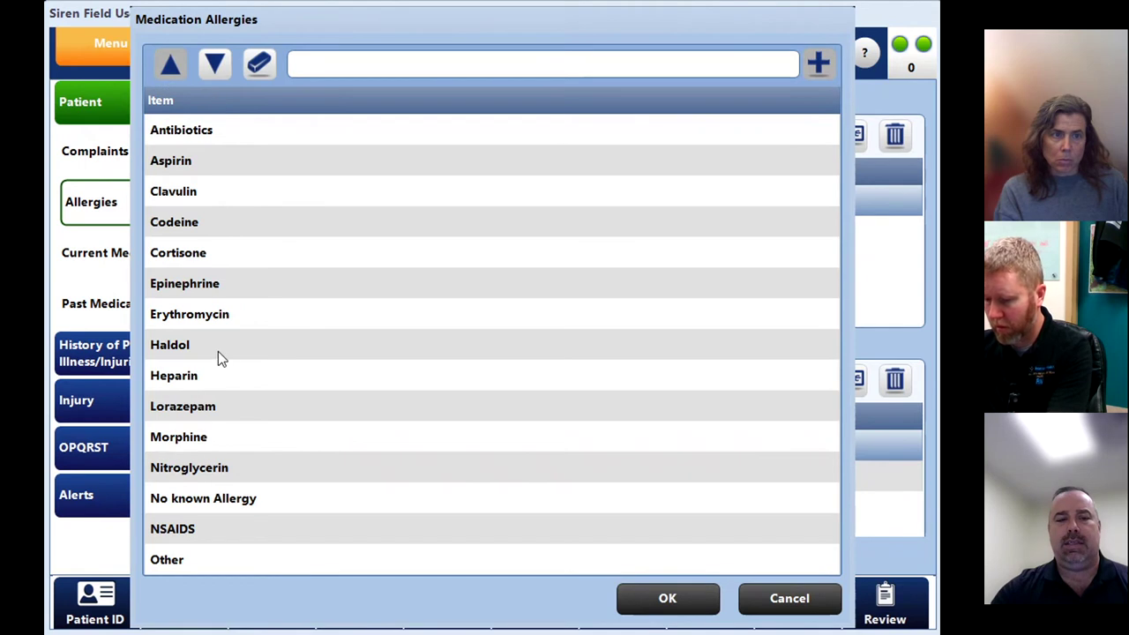
click(175, 564)
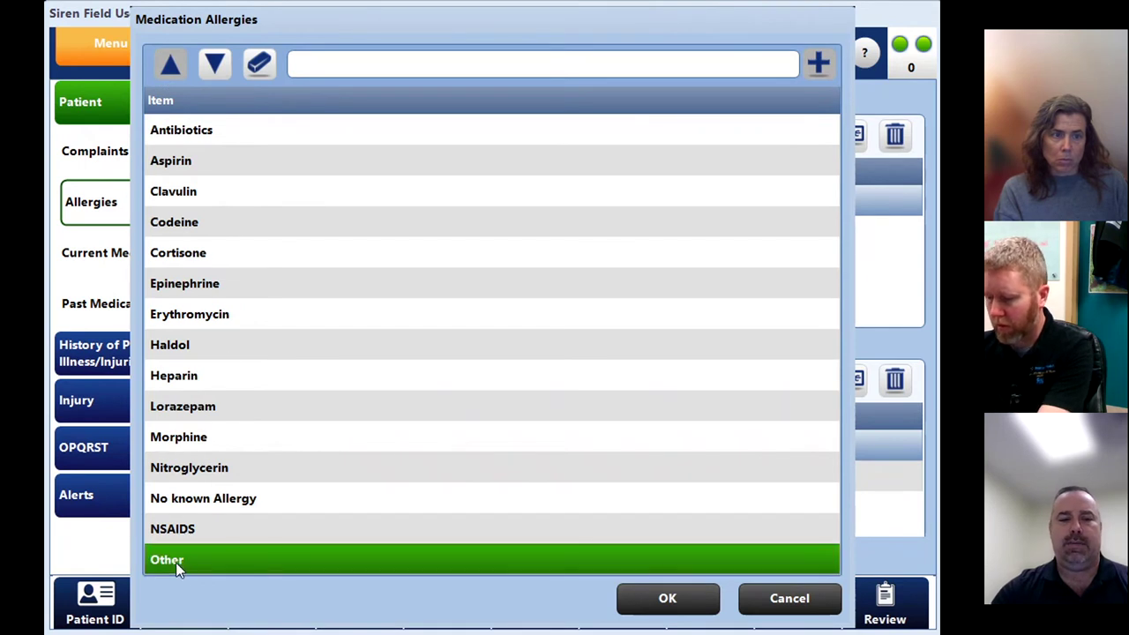
click(635, 606)
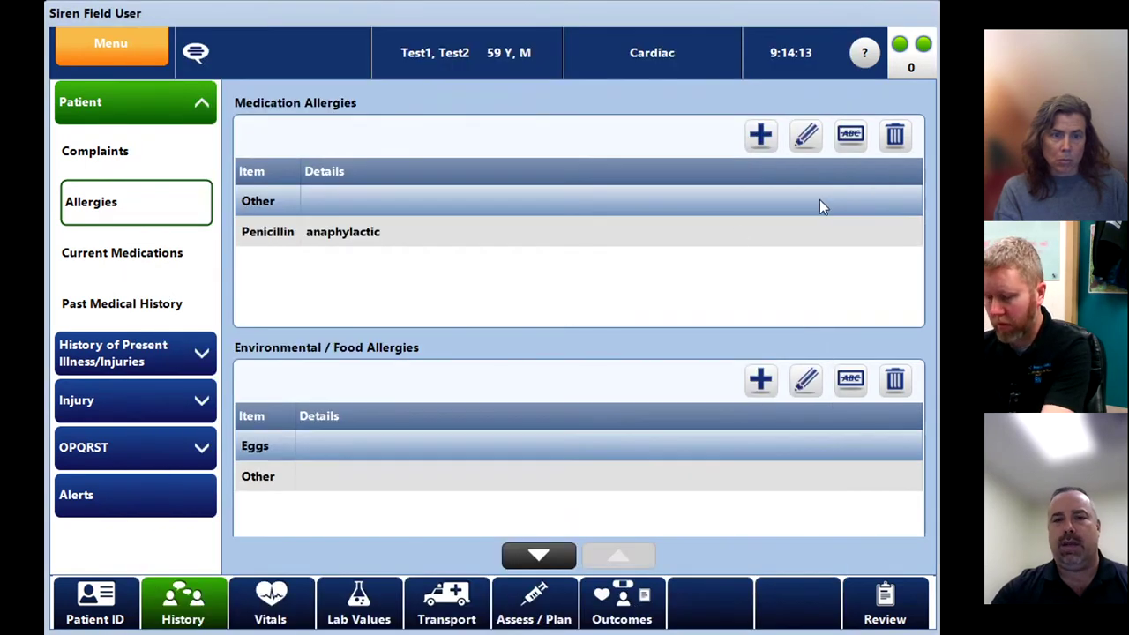
click(805, 134)
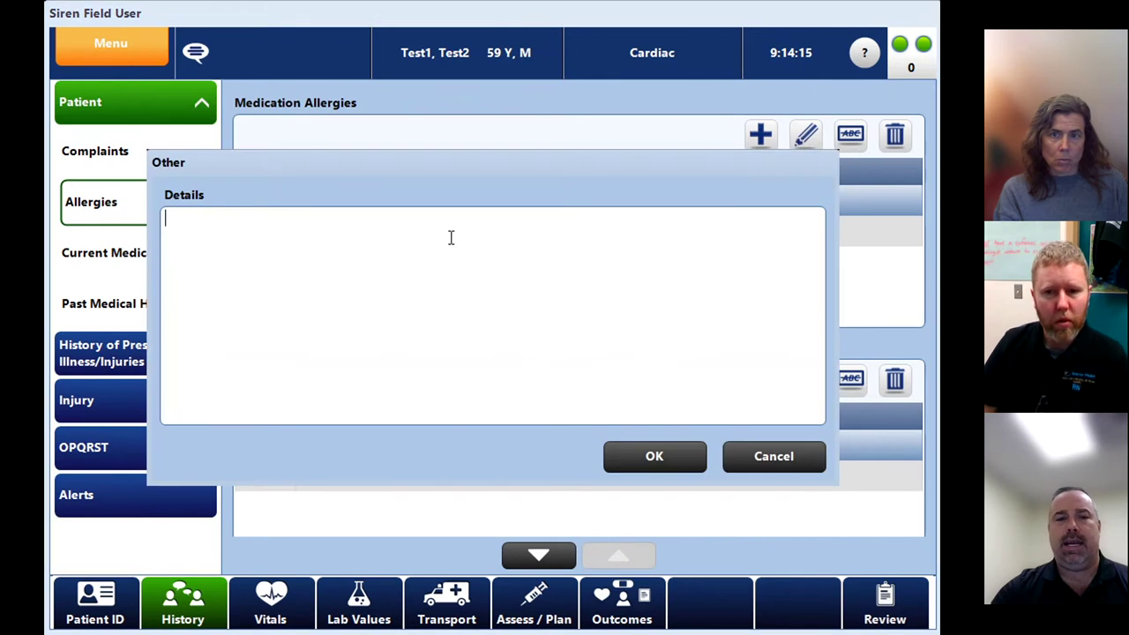
click(774, 457)
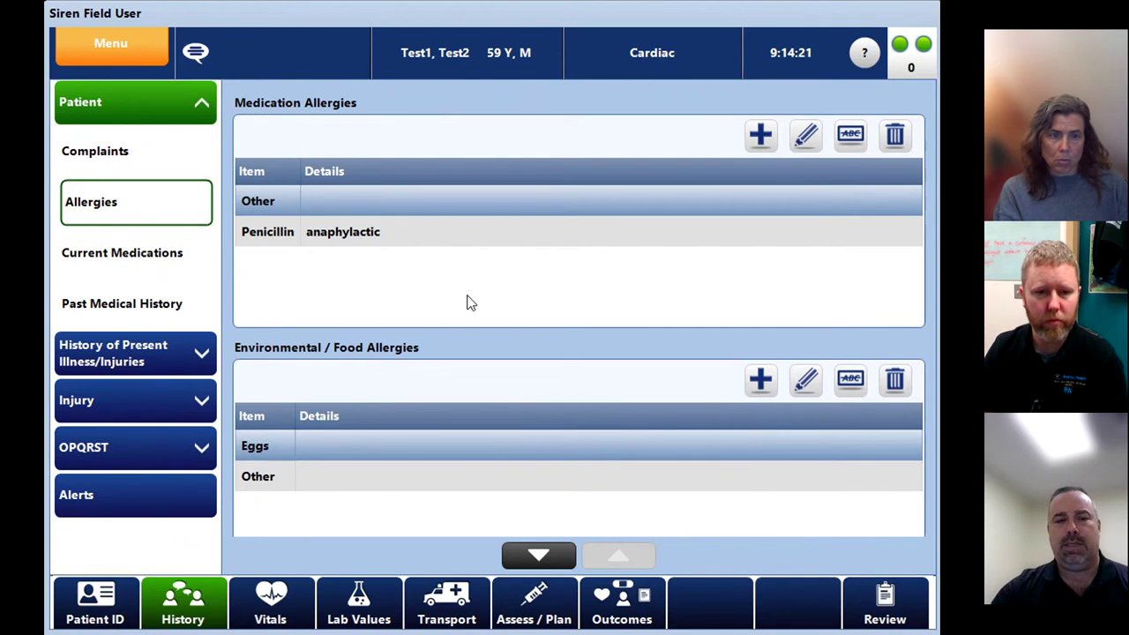
Add See MAR to the current medications and open its details for editing.
click(151, 257)
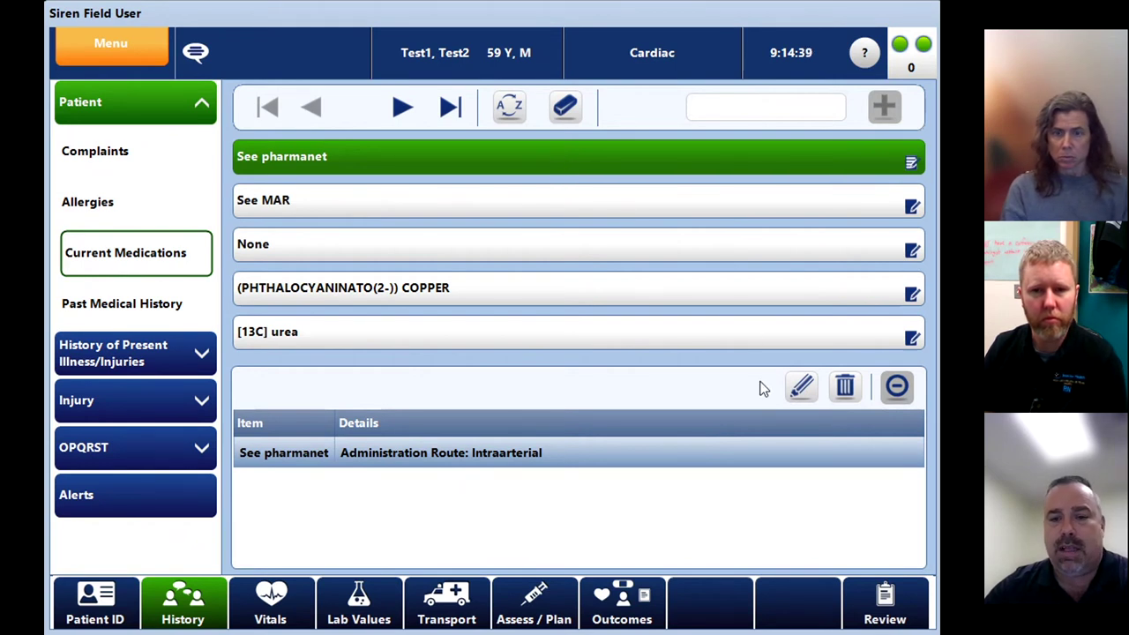
click(490, 202)
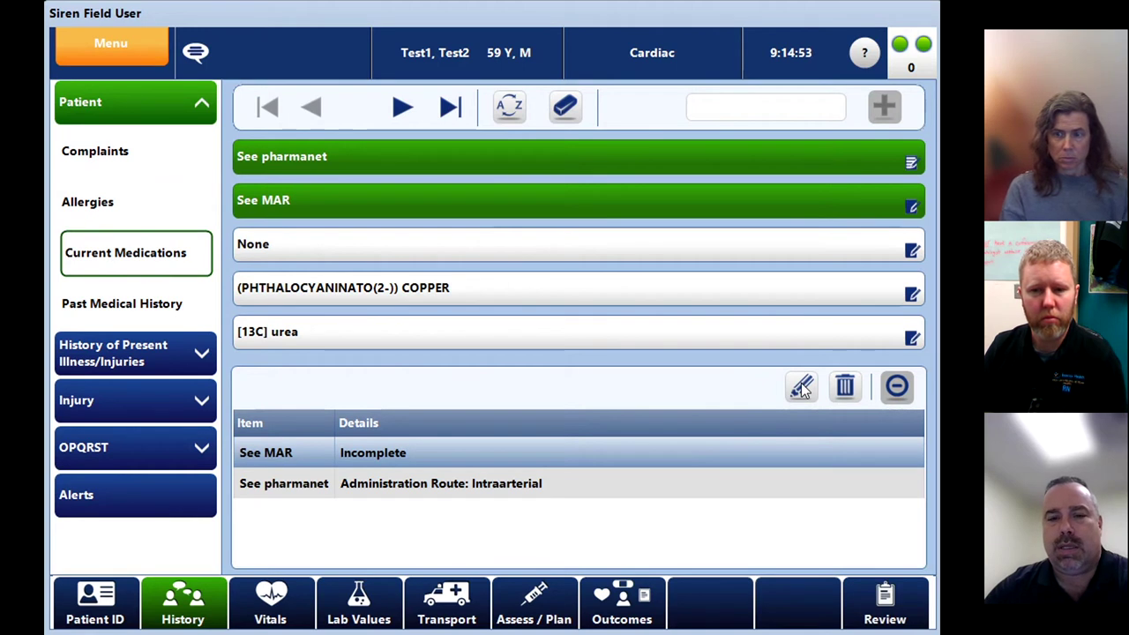
click(801, 388)
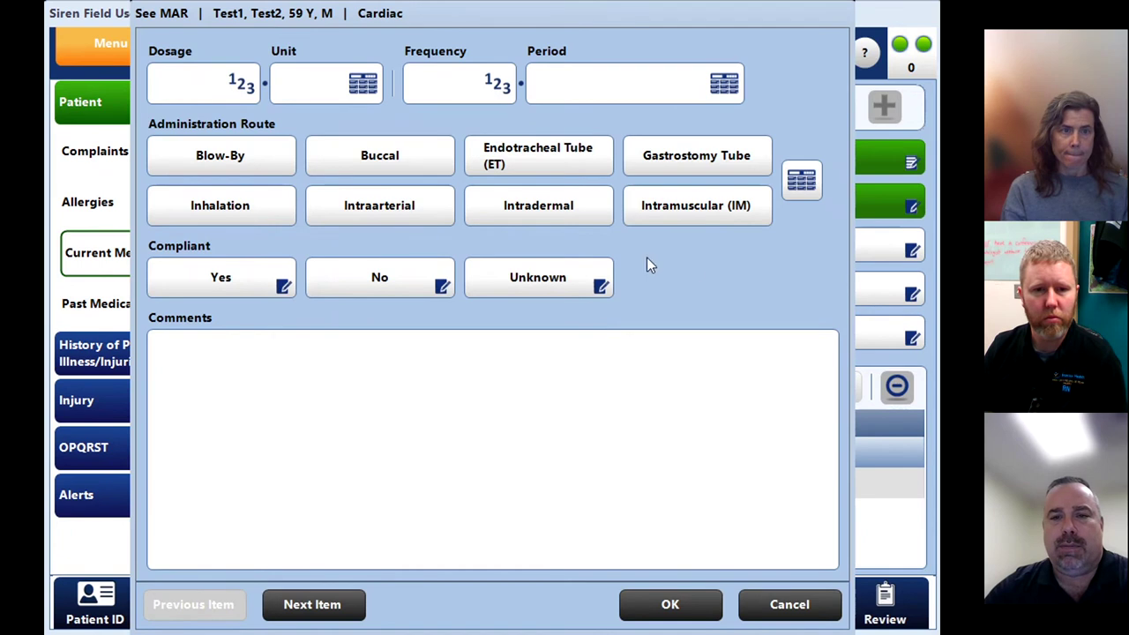
Set See MAR's administration route to Oral, then add a See pharmanet entry and open it.
click(799, 184)
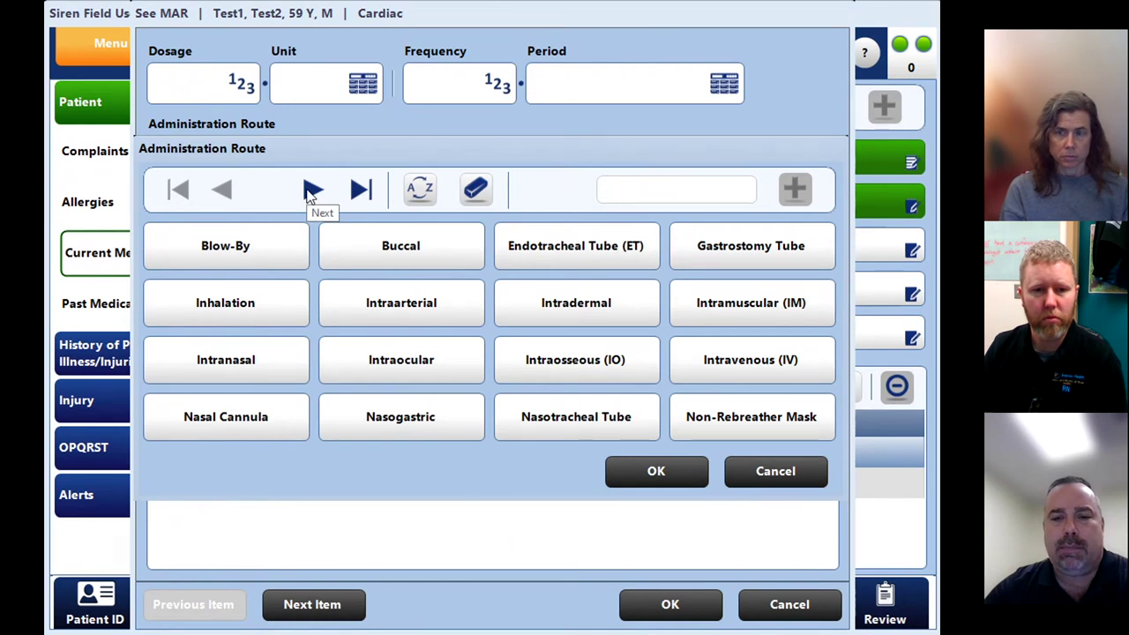
click(312, 190)
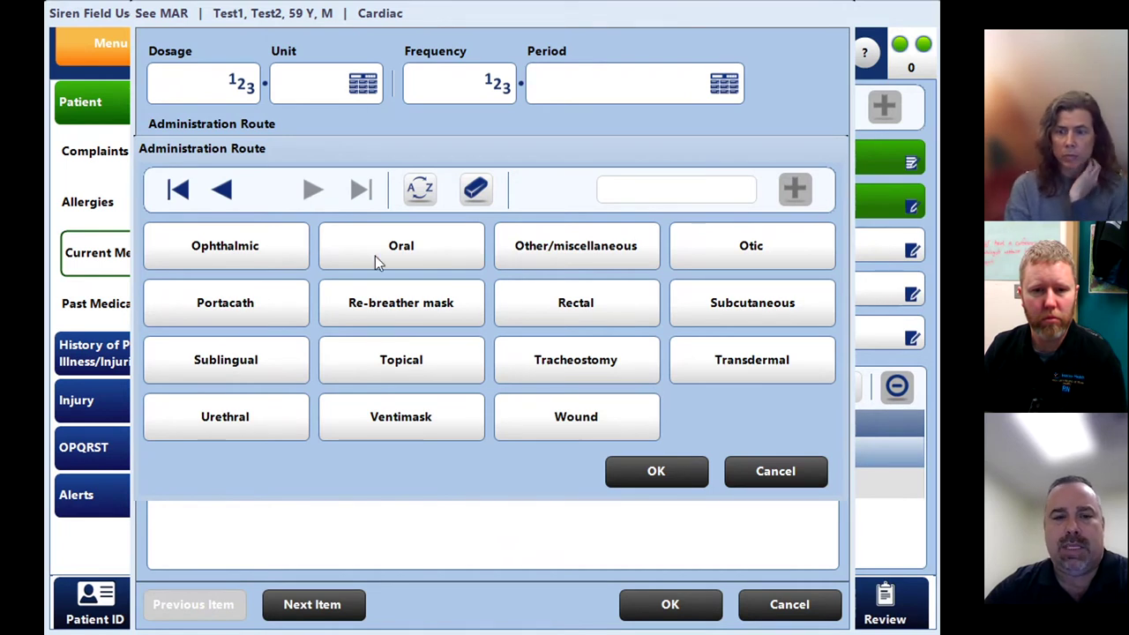
click(406, 254)
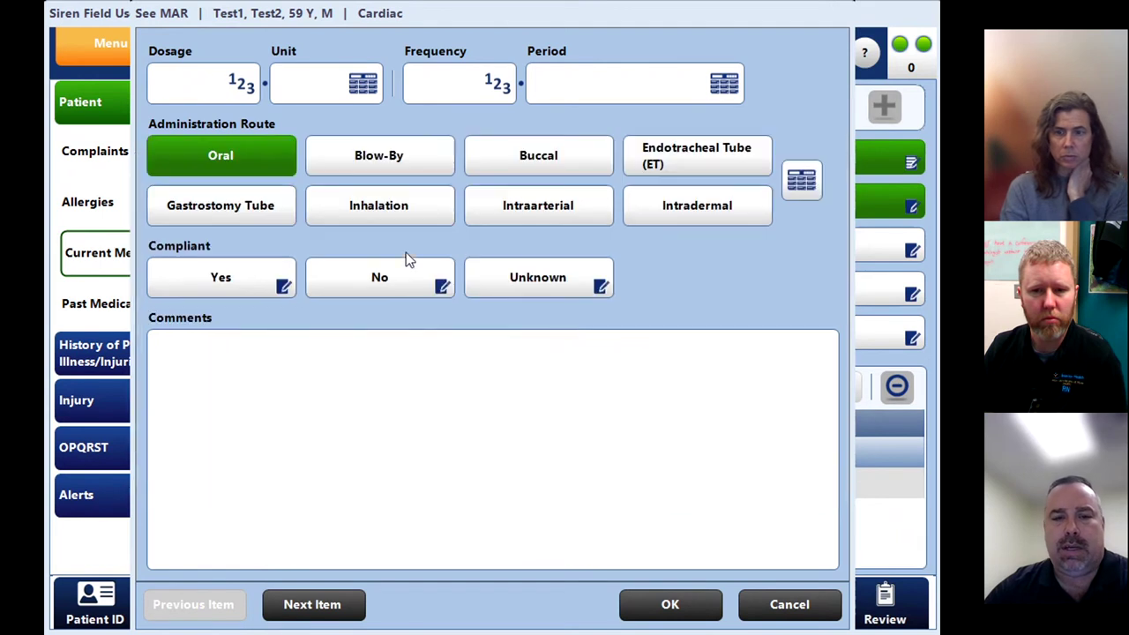
click(653, 604)
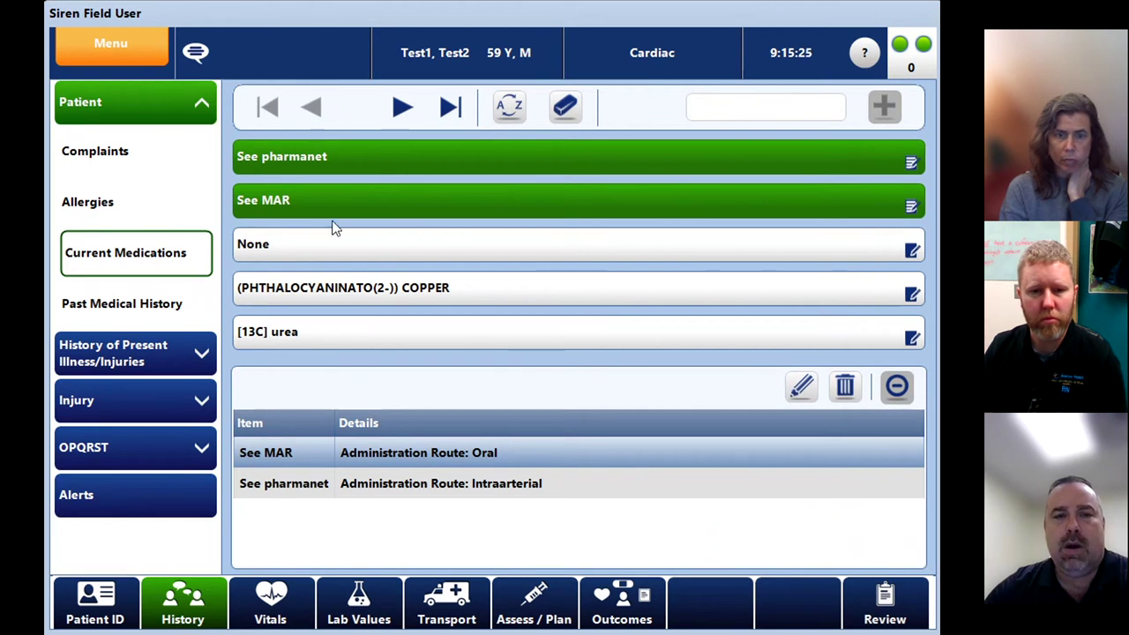
click(382, 155)
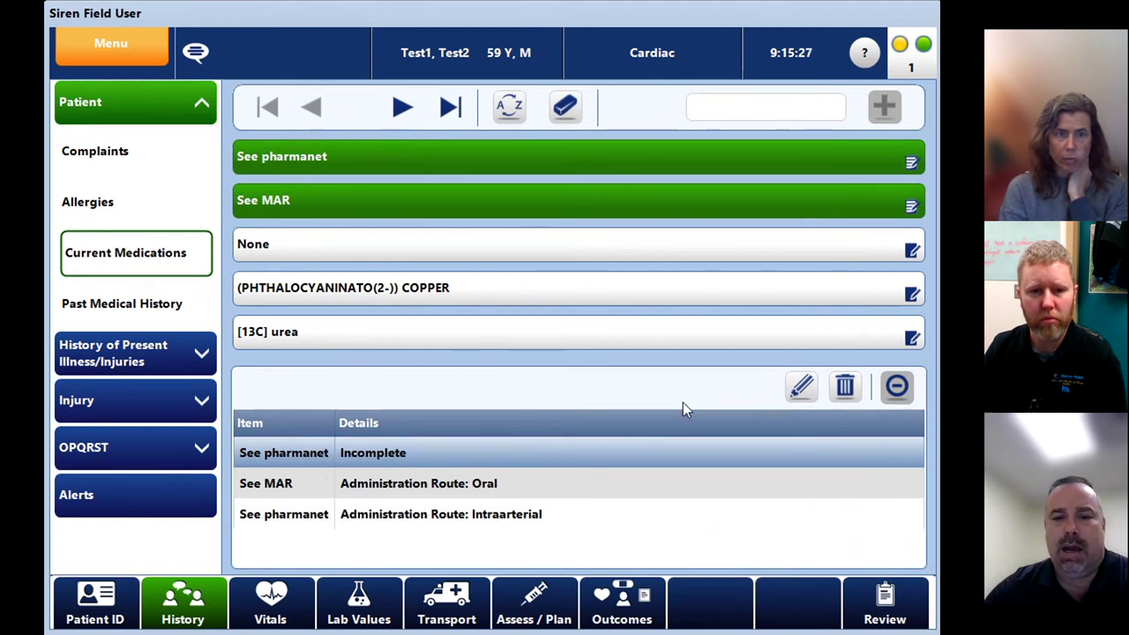
click(799, 388)
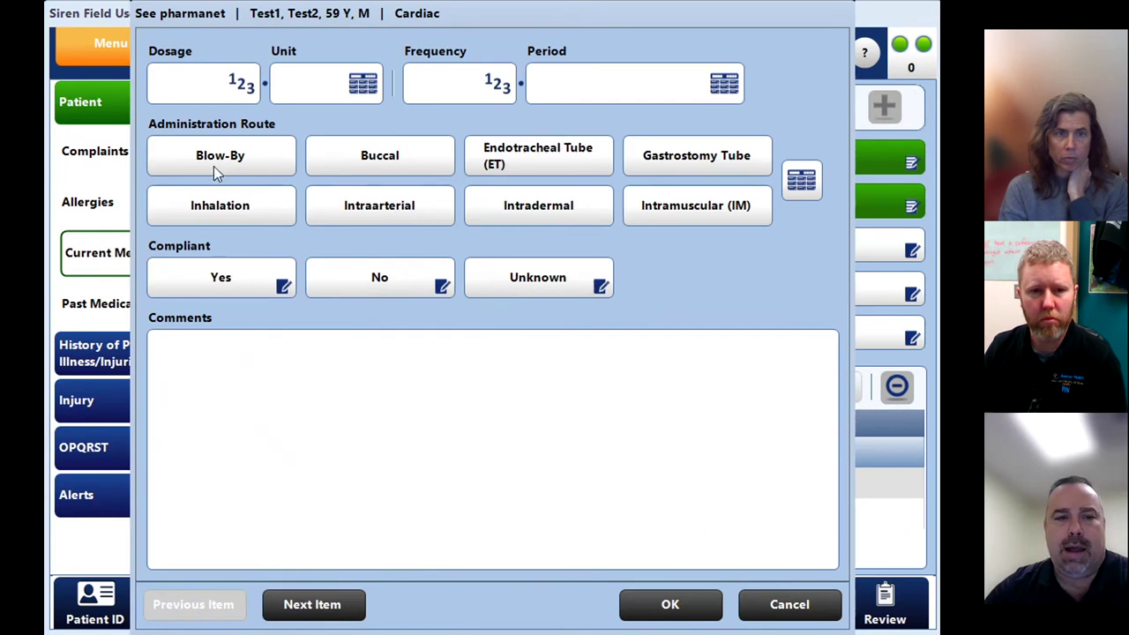
Save the See pharmanet entry and review the abdominal aortic aneurysm item in Past Medical History.
click(670, 607)
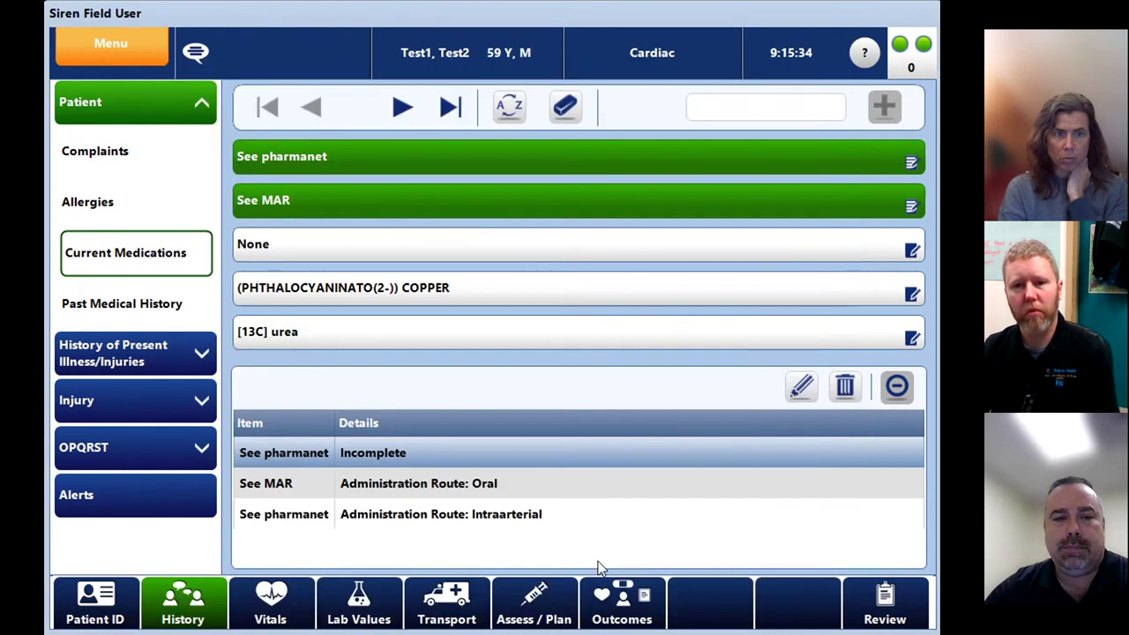
click(159, 309)
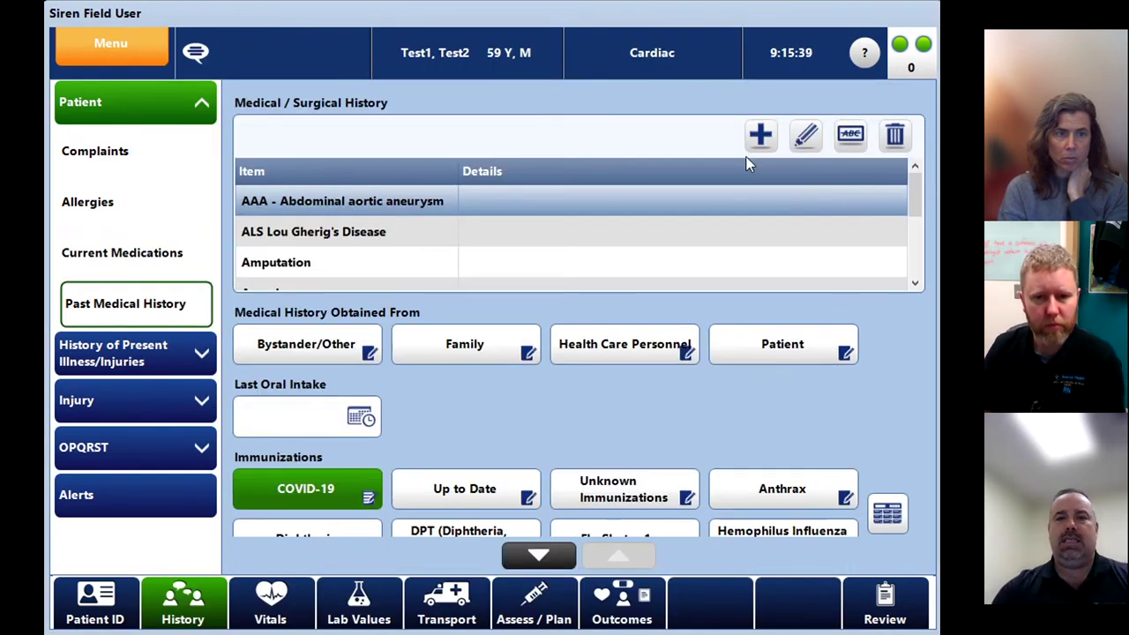
click(760, 137)
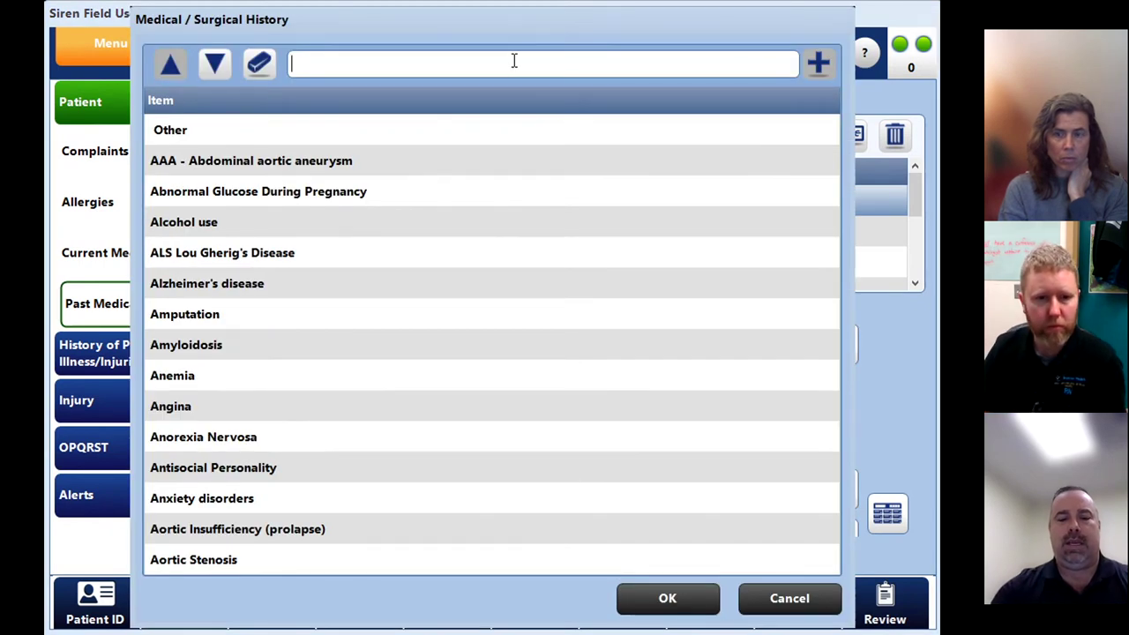
text(me)
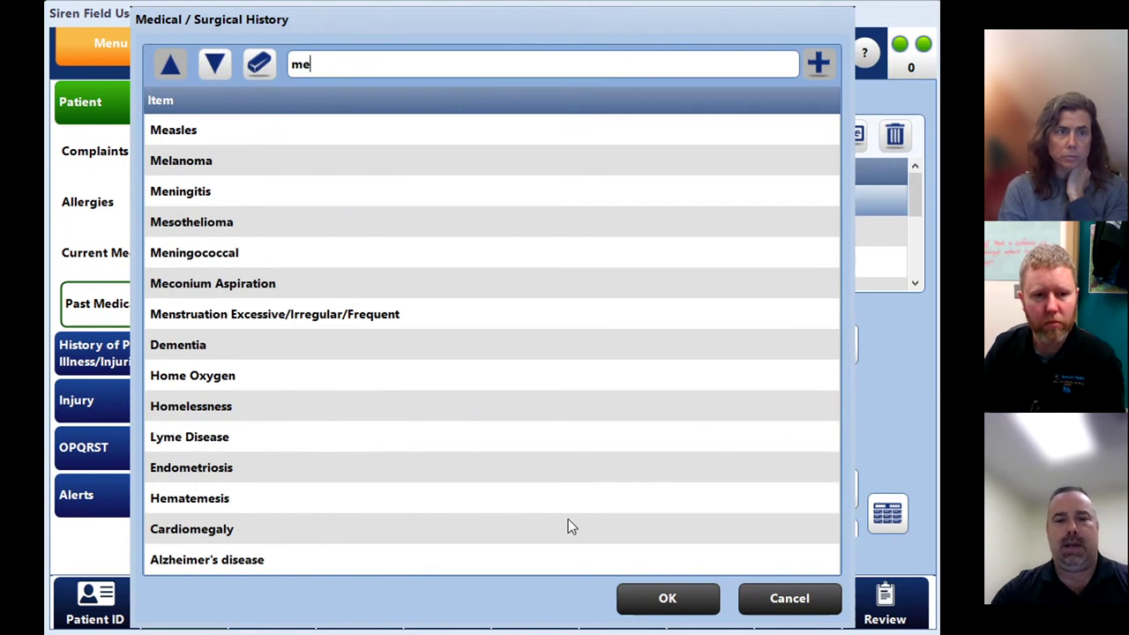
click(665, 599)
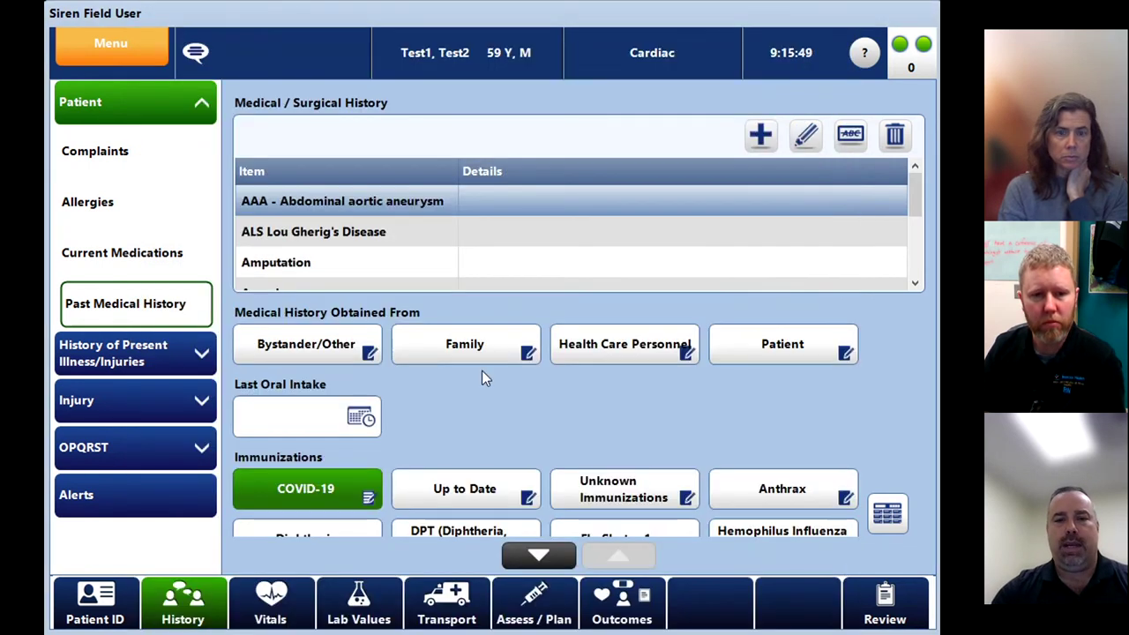
click(808, 139)
click(455, 329)
click(764, 458)
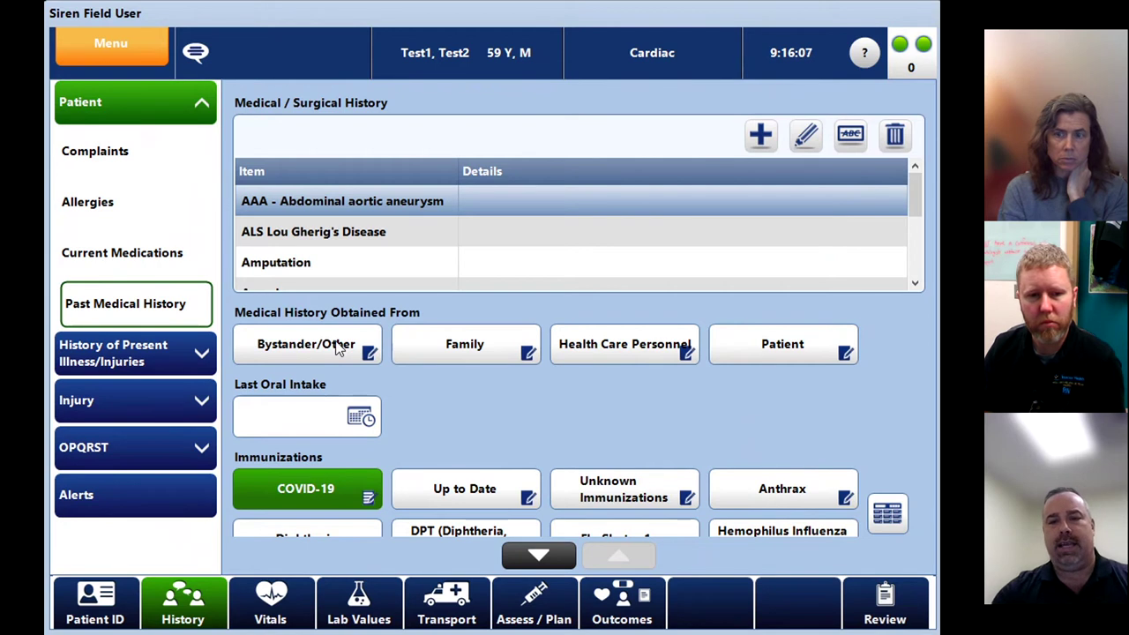
Mark history as obtained from Bystander/Other and confirm the COVID-19 immunization (2021, 'had 2 vaccines').
click(336, 348)
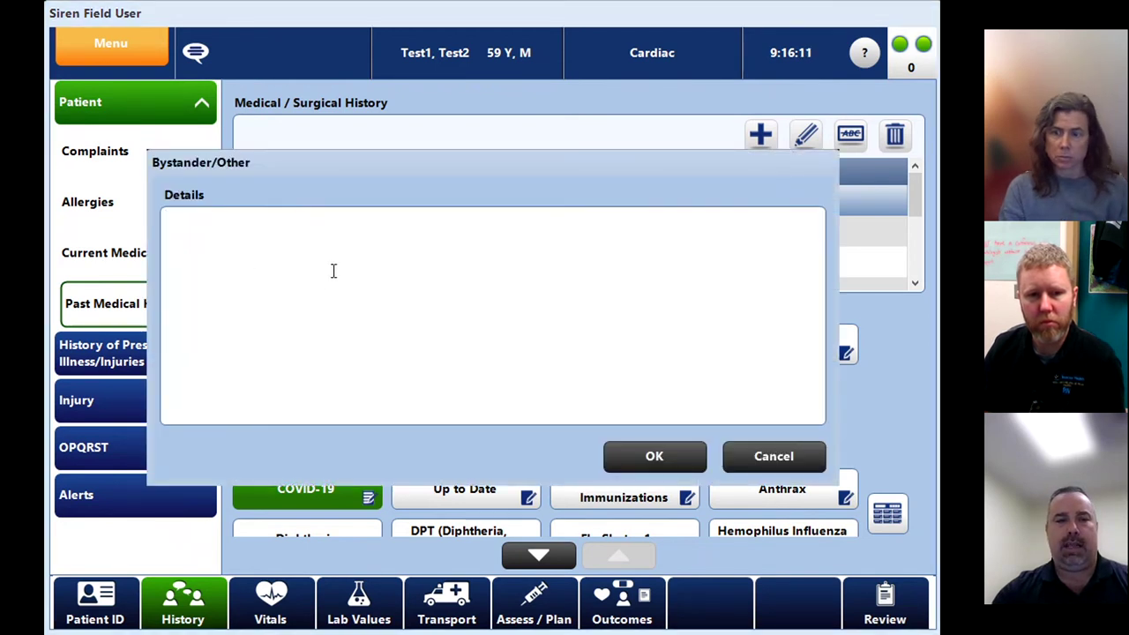
click(772, 458)
scroll(627, 427, down, 1)
scroll(627, 429, down, 2)
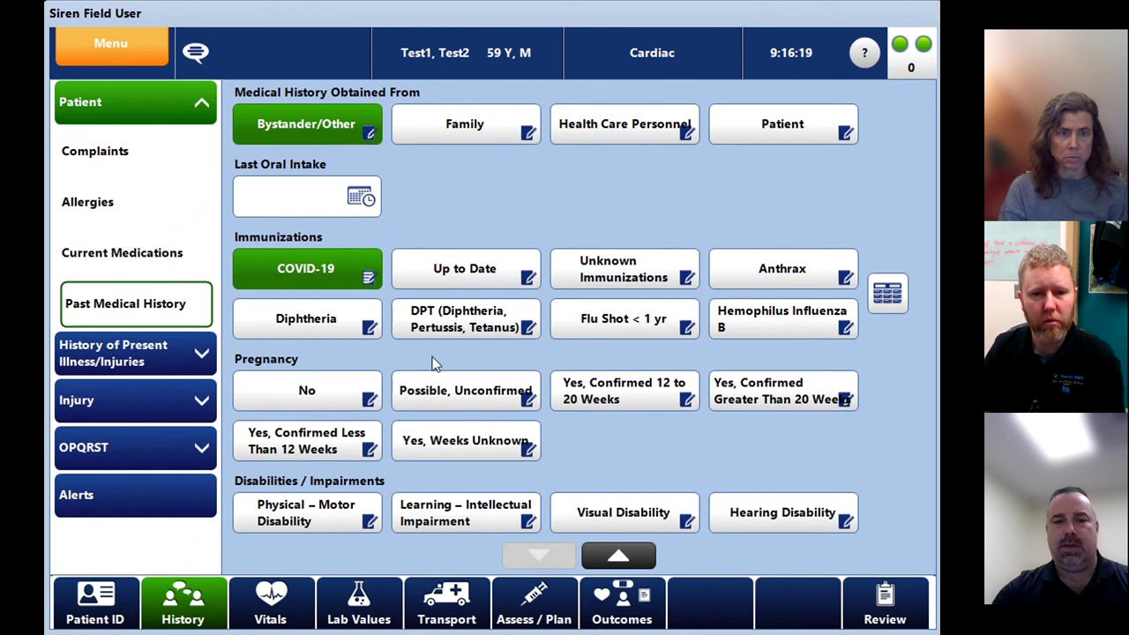
click(327, 275)
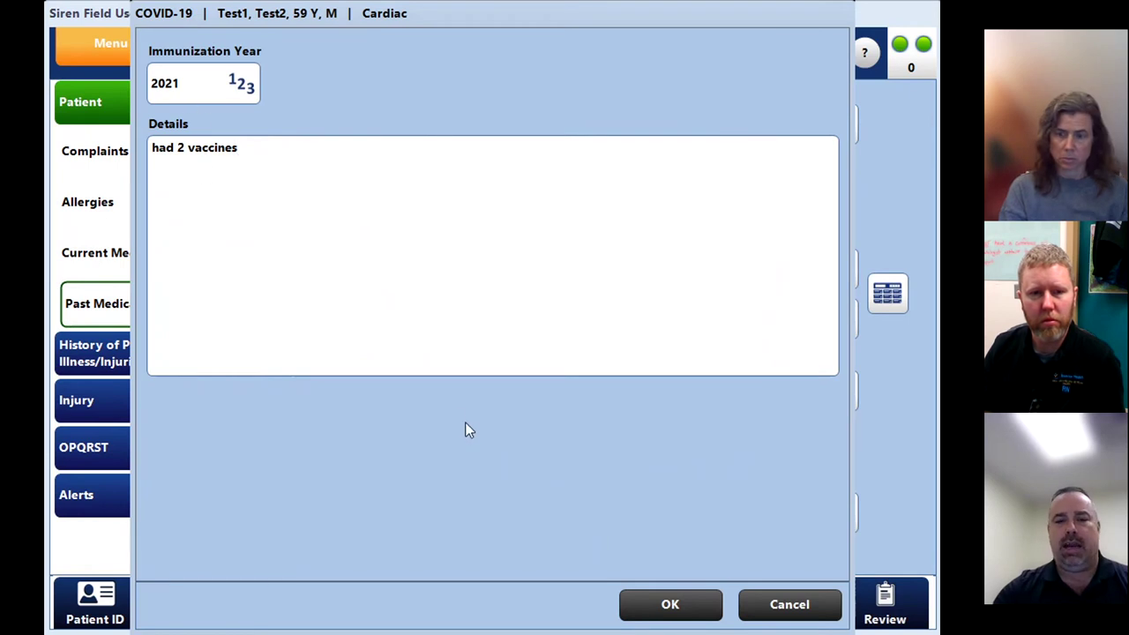
click(686, 607)
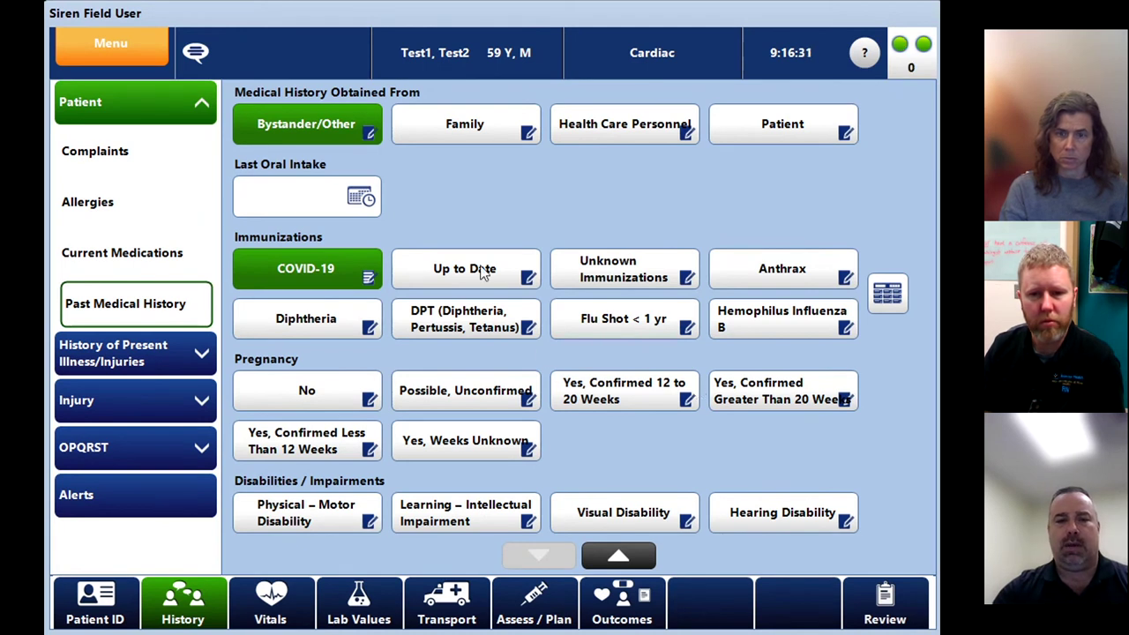
scroll(482, 274, up, 5)
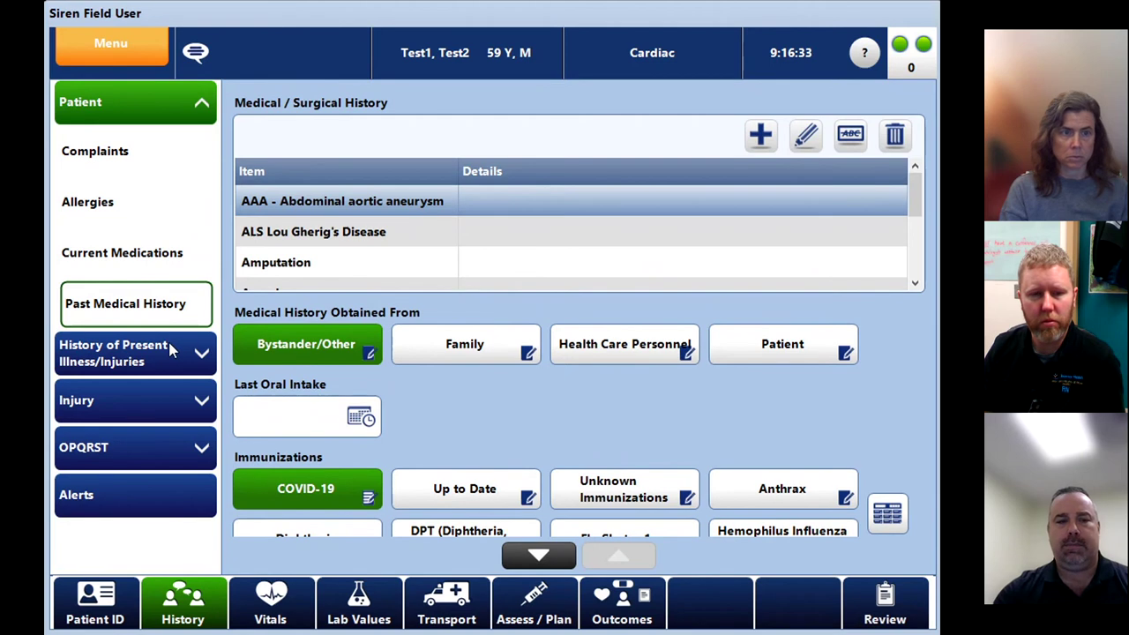
Check the Self Inflicted, intentional injury details without changes, then show OPQRST Origin of Pain / Symptom.
click(172, 351)
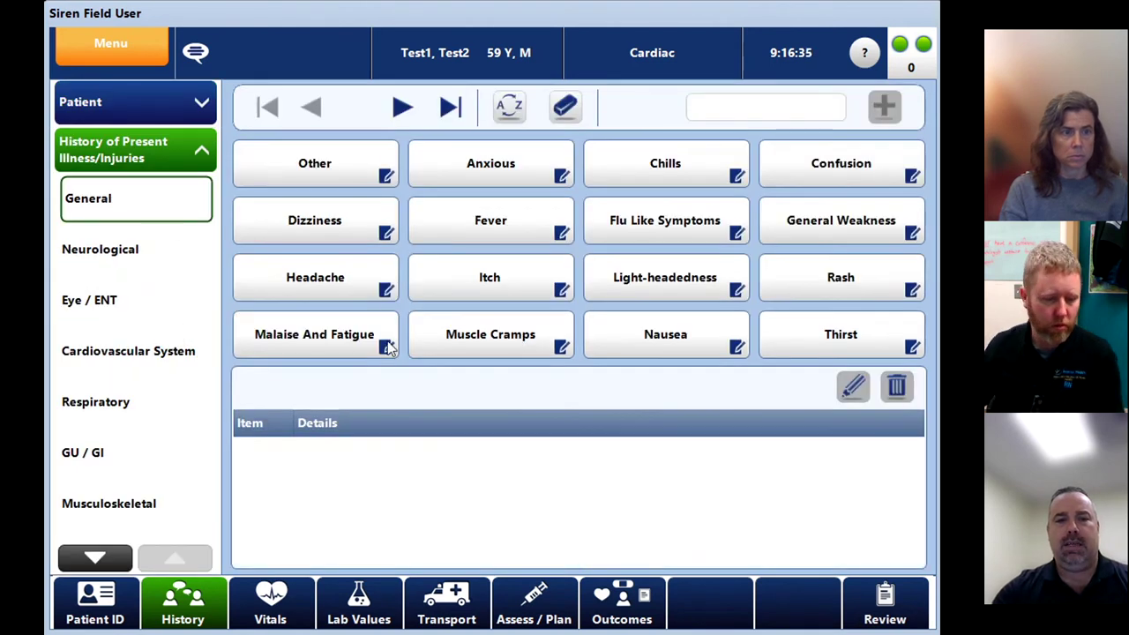
click(183, 154)
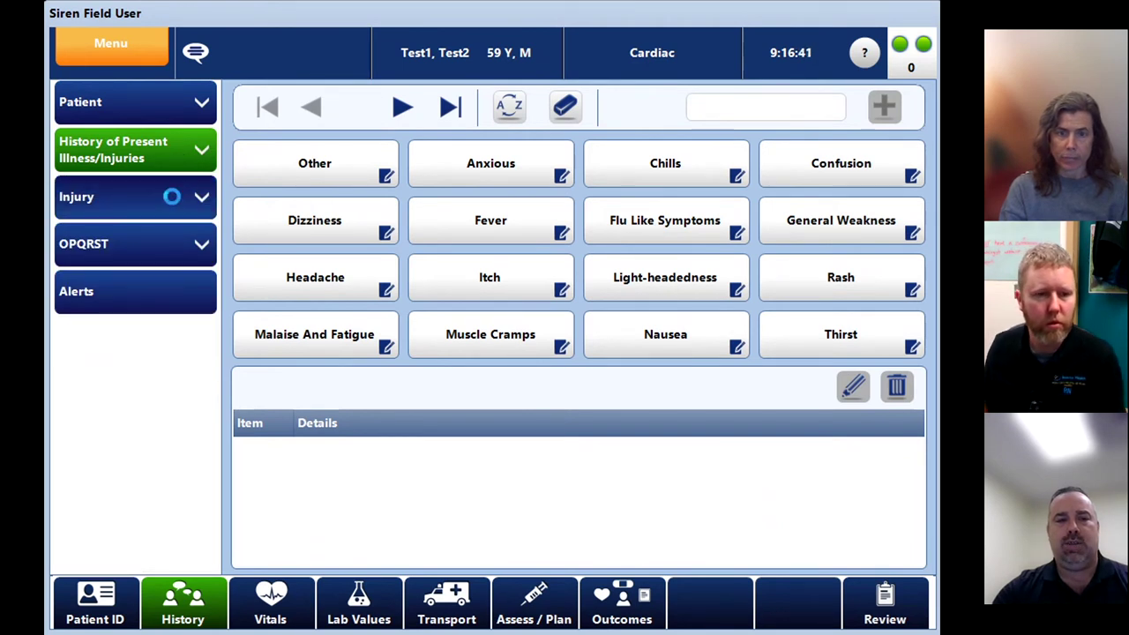
click(172, 197)
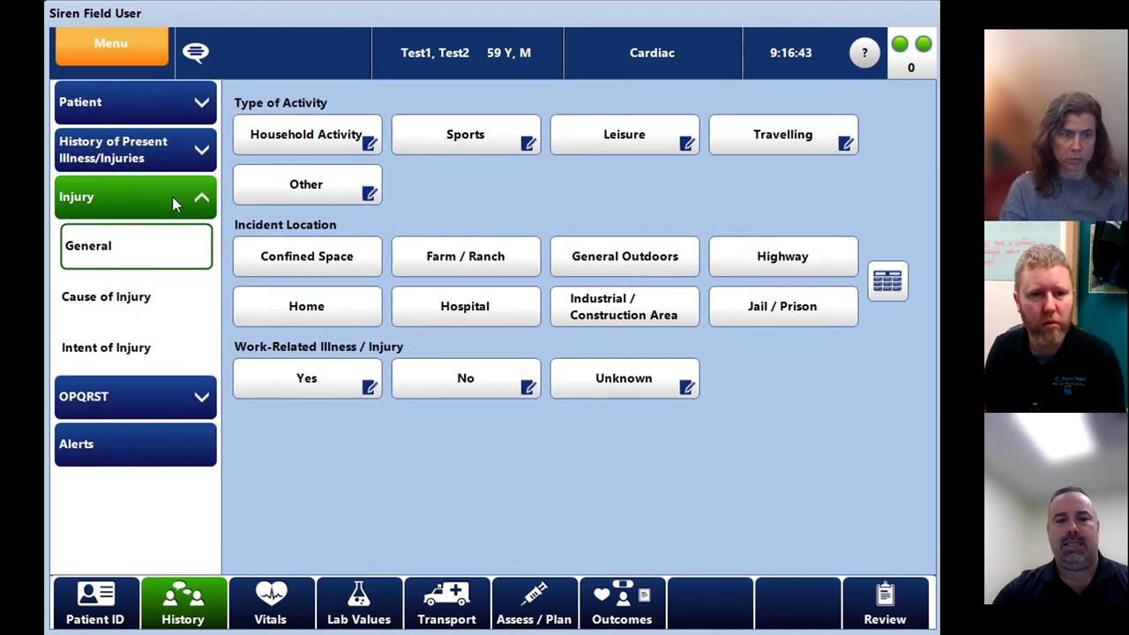
click(134, 349)
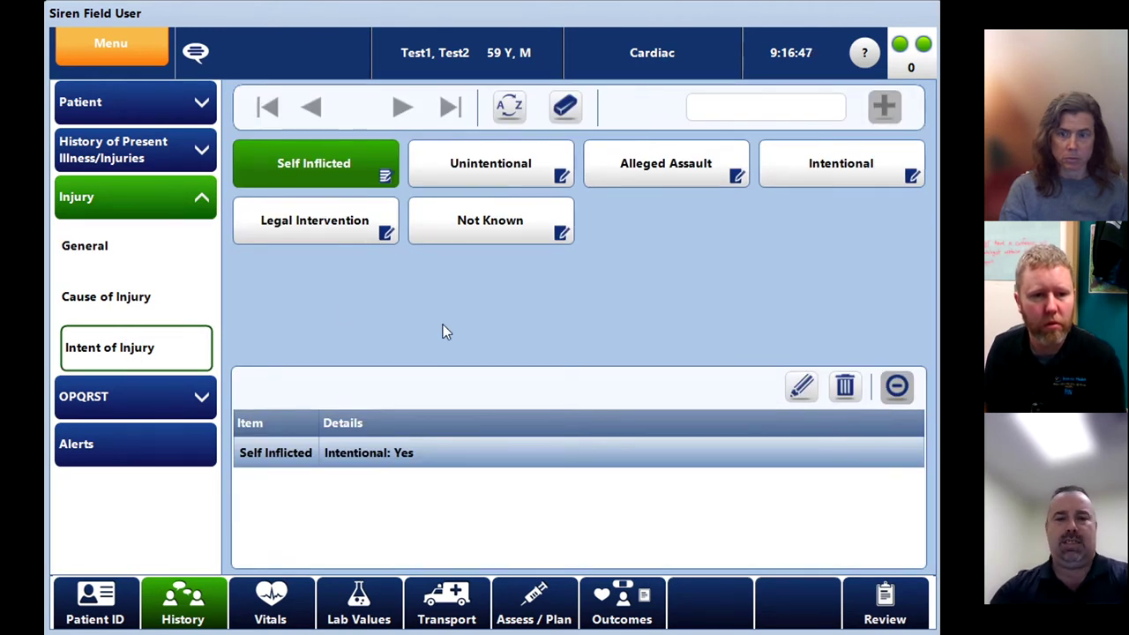
click(357, 173)
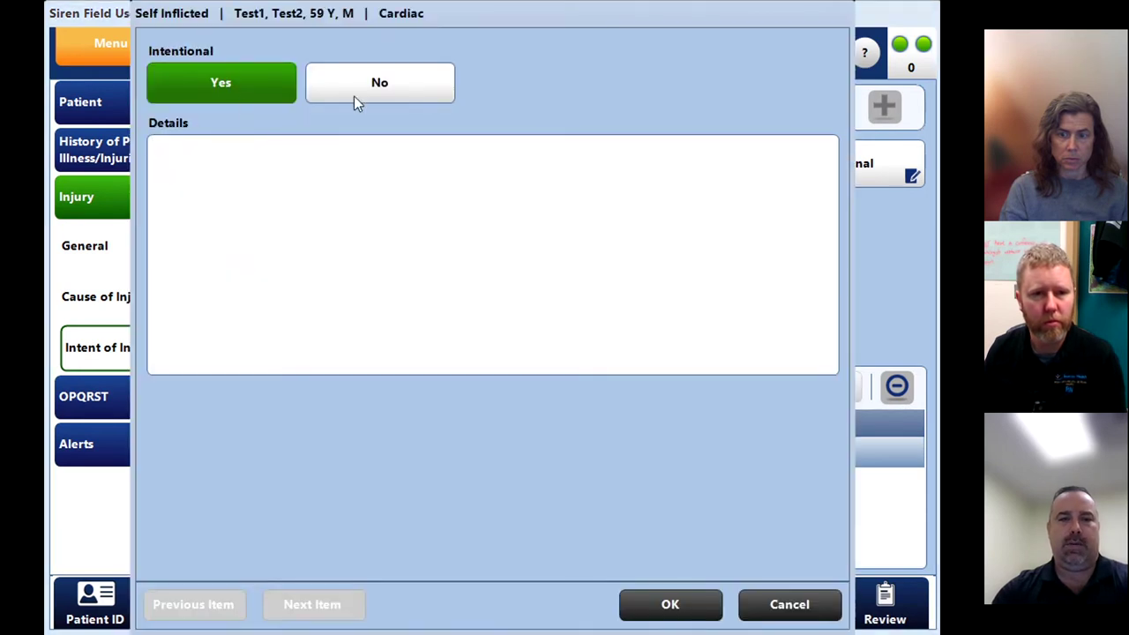
click(188, 179)
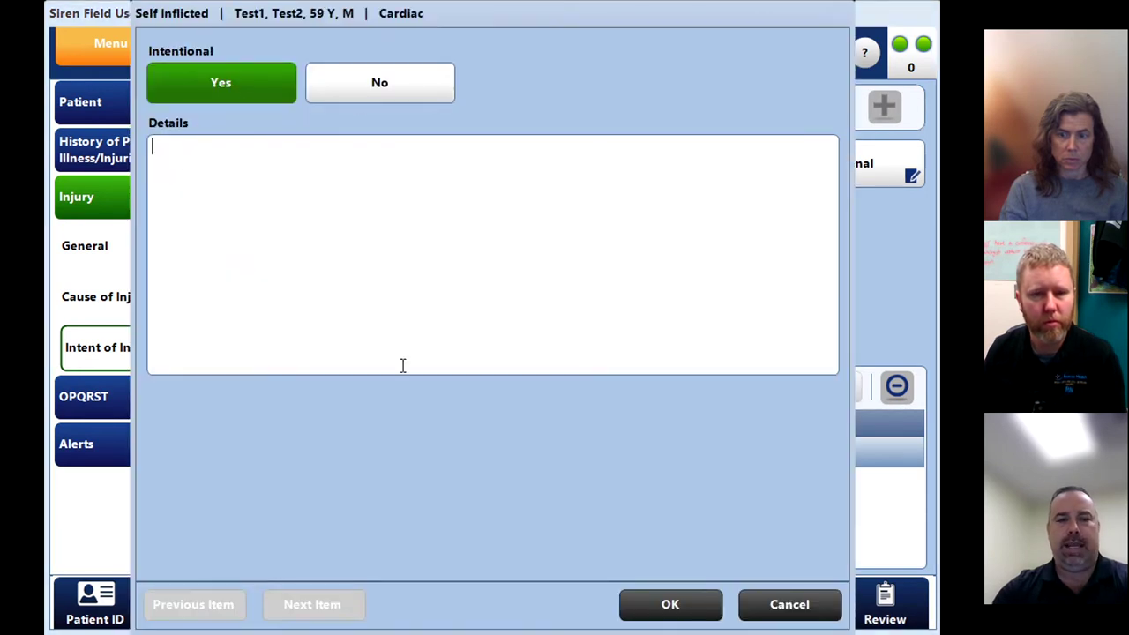
click(789, 605)
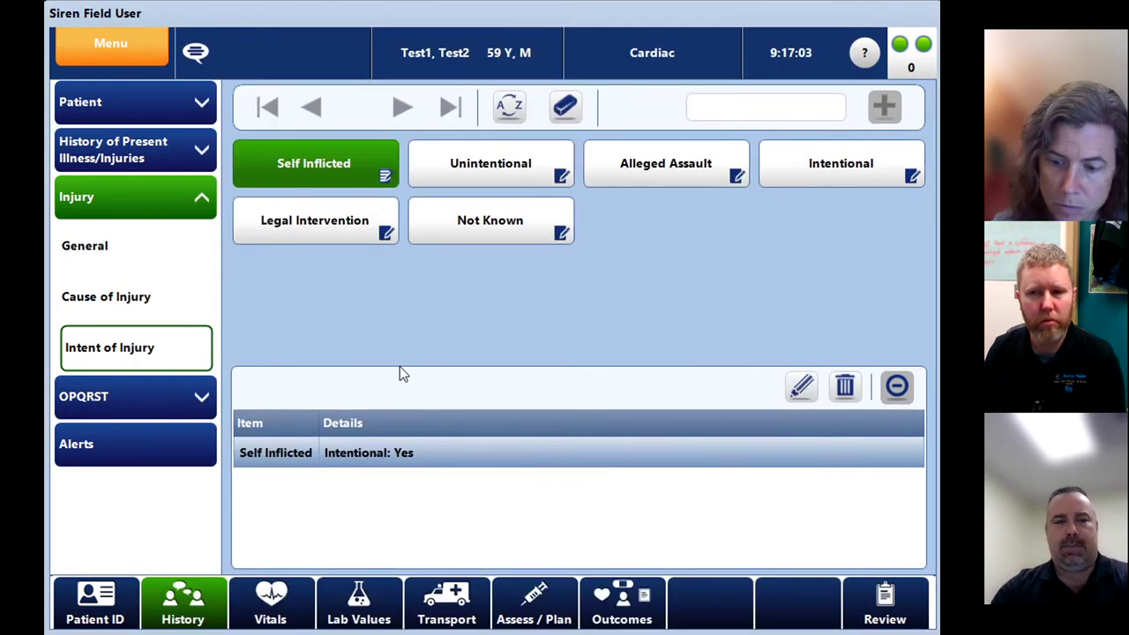
click(175, 408)
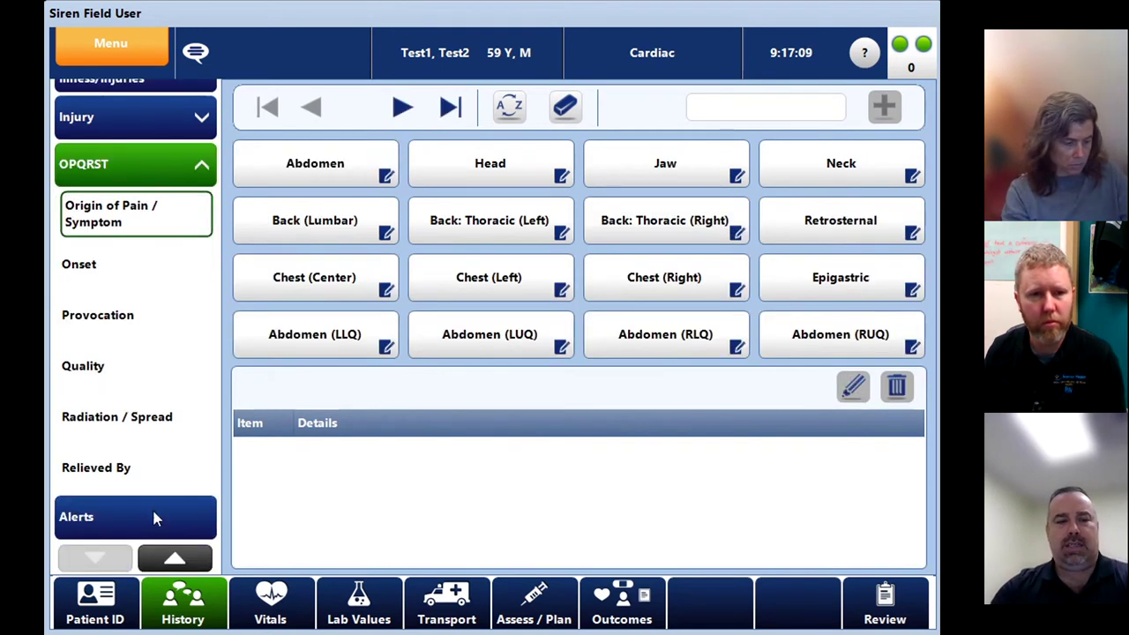
Open the patient's alerts and delete the COVID-19 and Emergency Department Care Plan alerts.
click(154, 518)
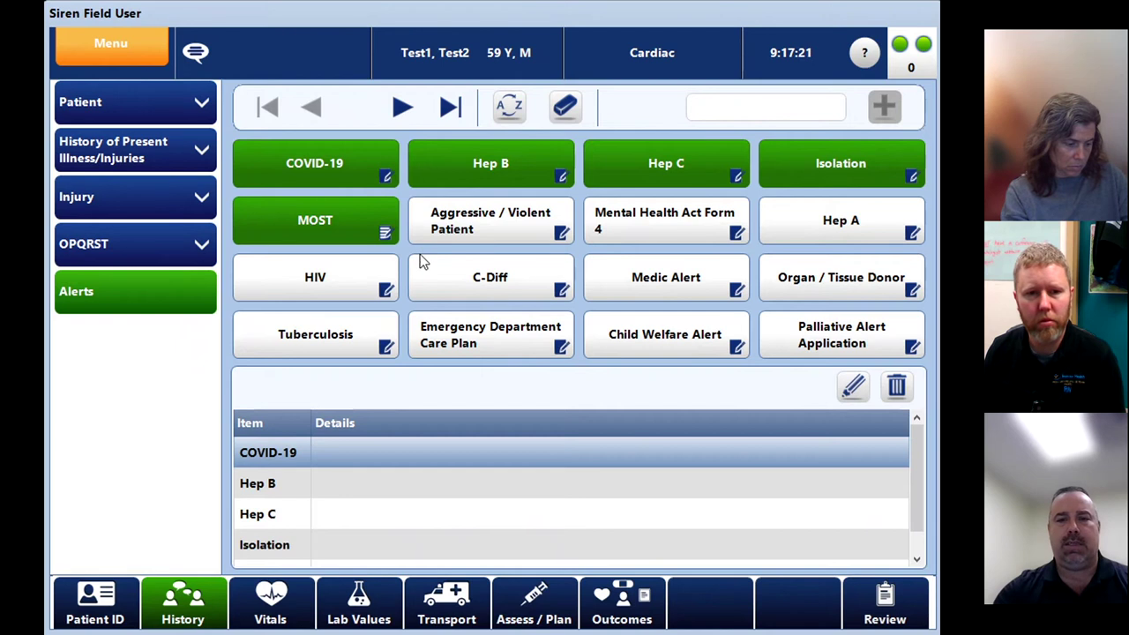
click(896, 388)
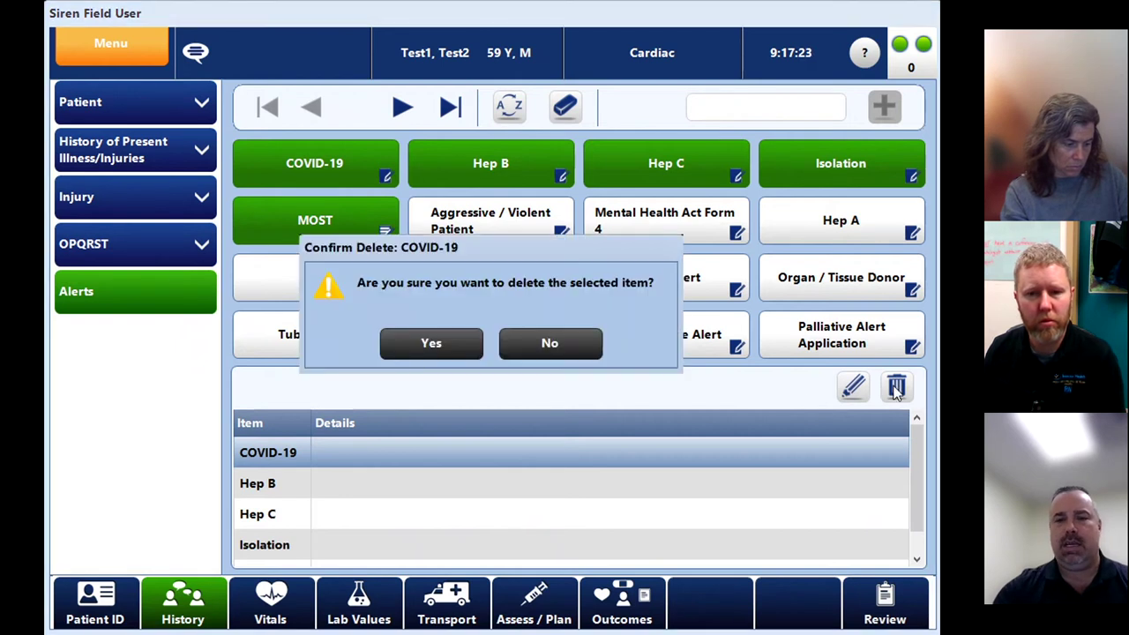
click(431, 343)
click(490, 335)
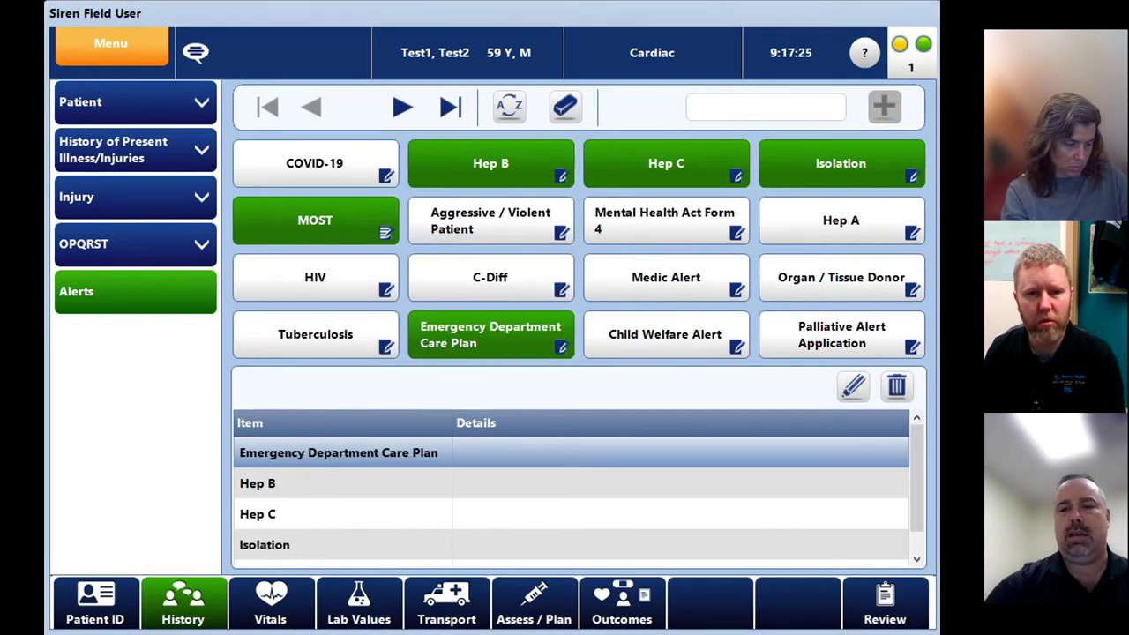
click(896, 388)
click(431, 341)
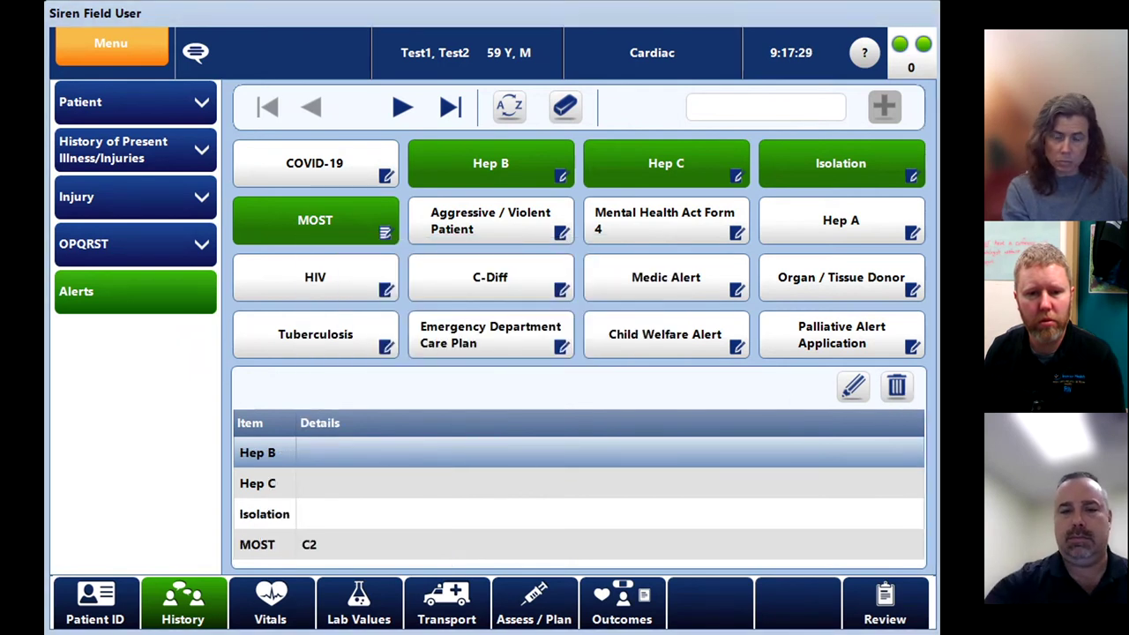
Delete the Hep B, Hep C, Isolation and MOST alerts, leaving the list empty.
click(896, 386)
click(431, 343)
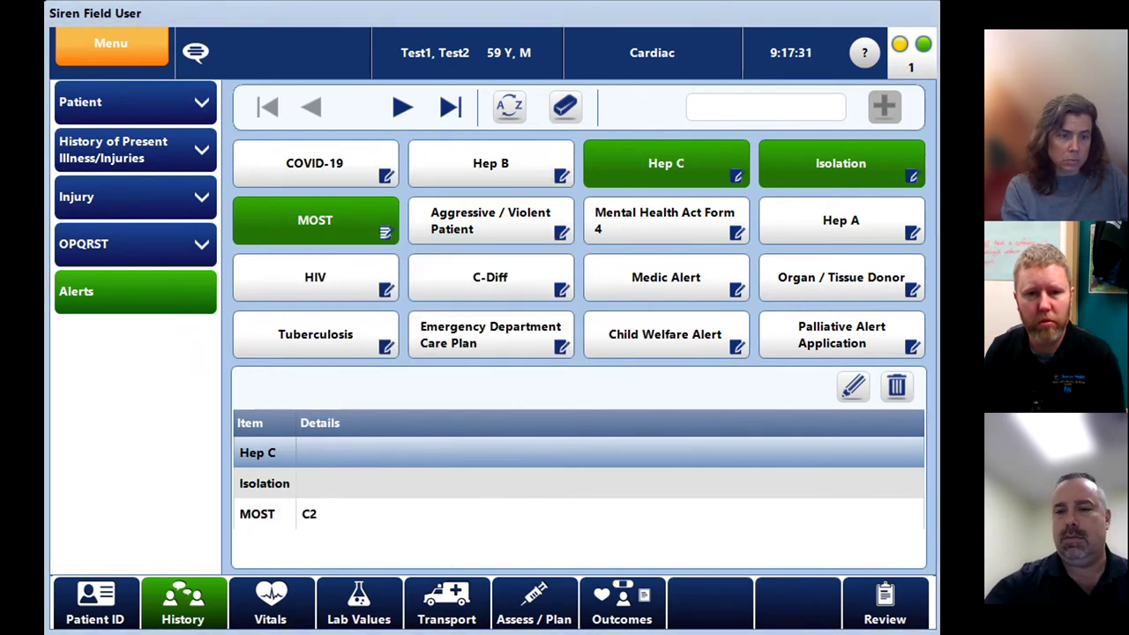
click(896, 386)
click(432, 343)
click(896, 386)
click(432, 343)
click(896, 387)
click(431, 343)
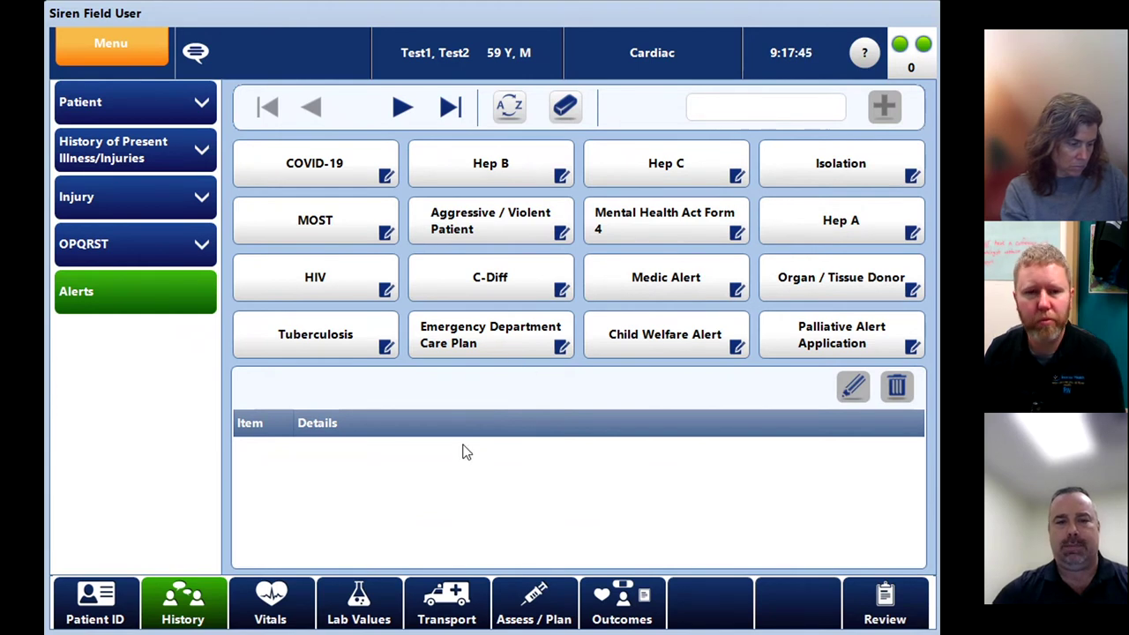
Check the Vitals ECG / Monitor import list (no cases), then view the empty Lab Values page.
click(273, 600)
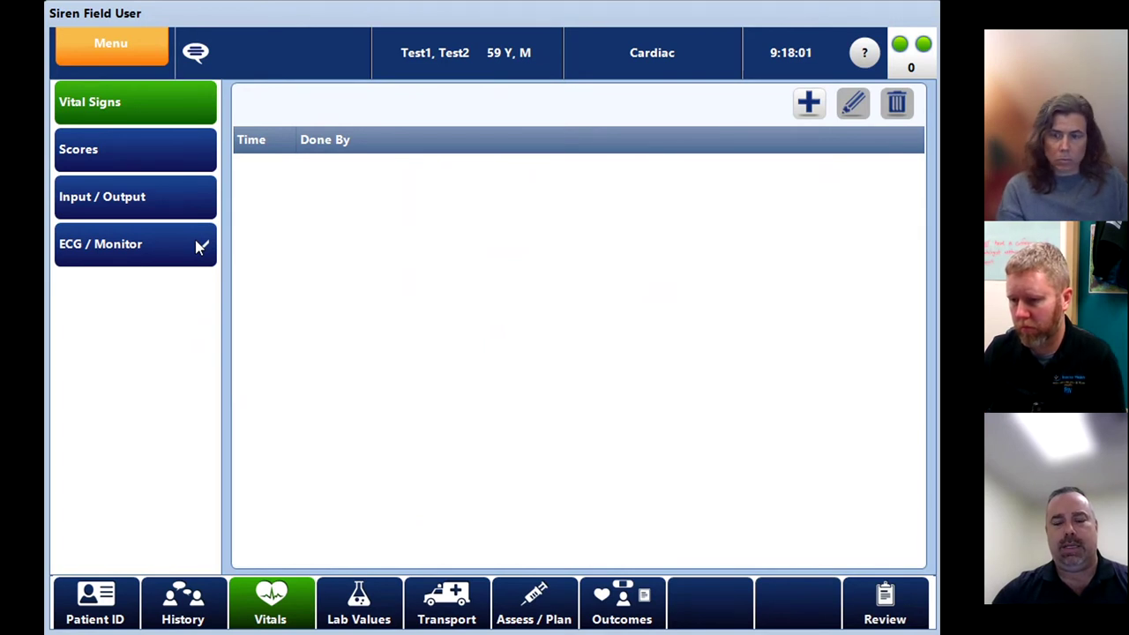
click(197, 246)
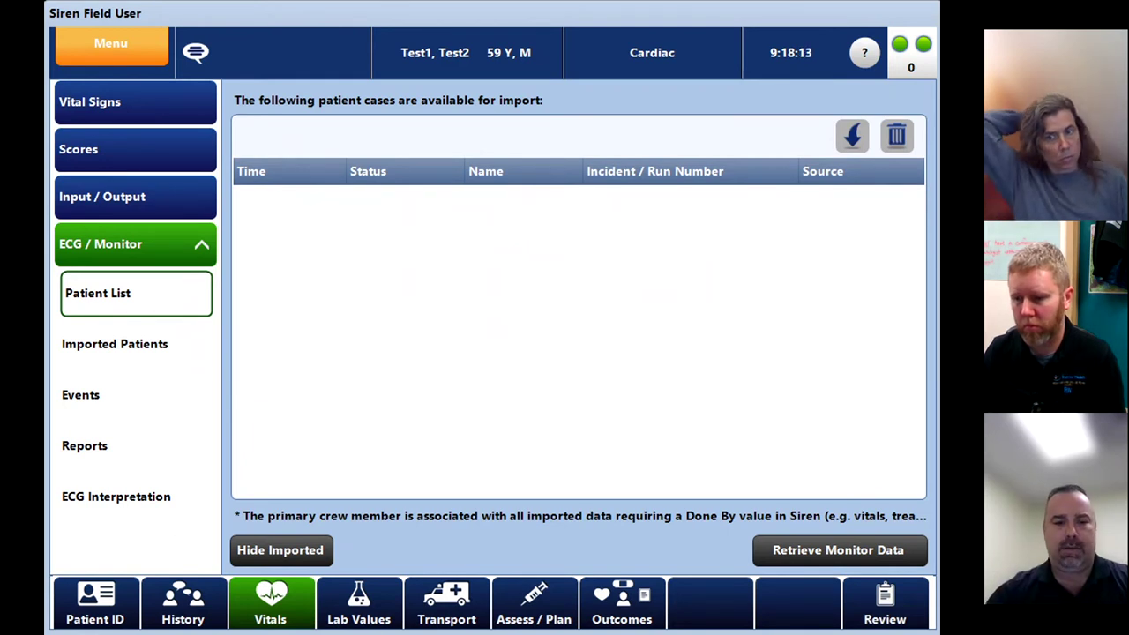
click(374, 605)
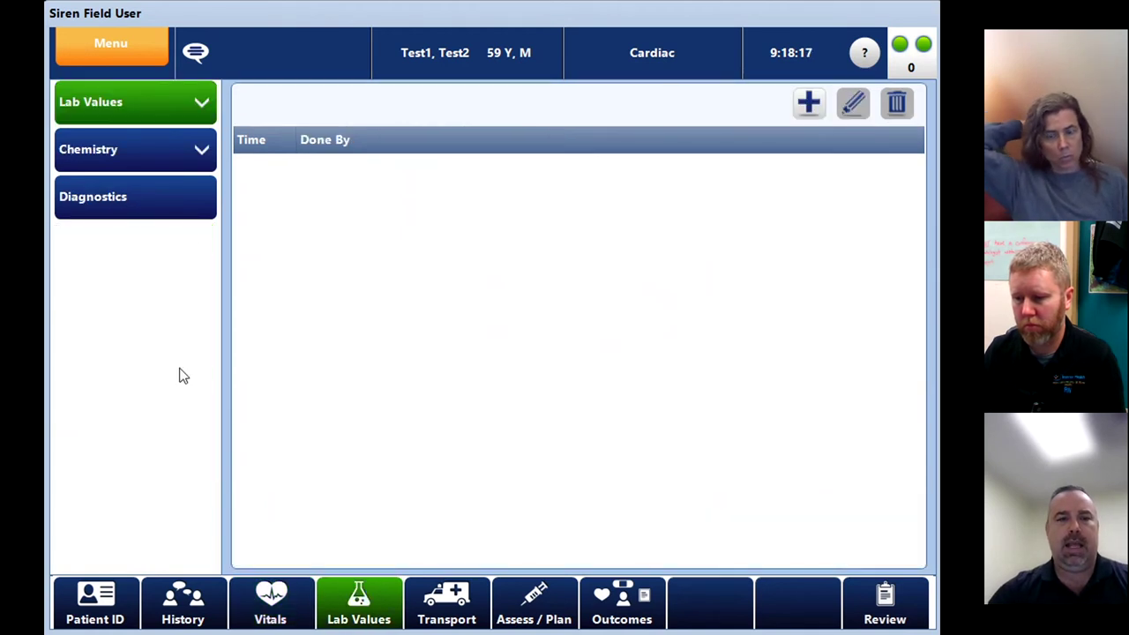
Review Lab Values, Chemistry and the Diagnostics X-Ray entry, then view the Transport vehicle and crew details.
click(189, 113)
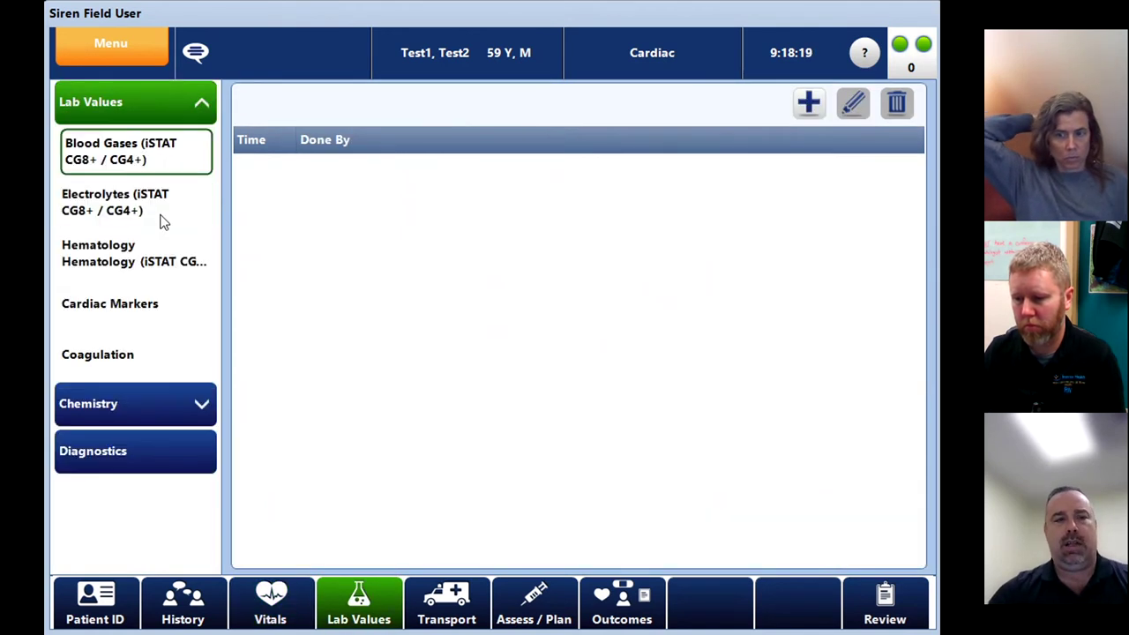
click(158, 405)
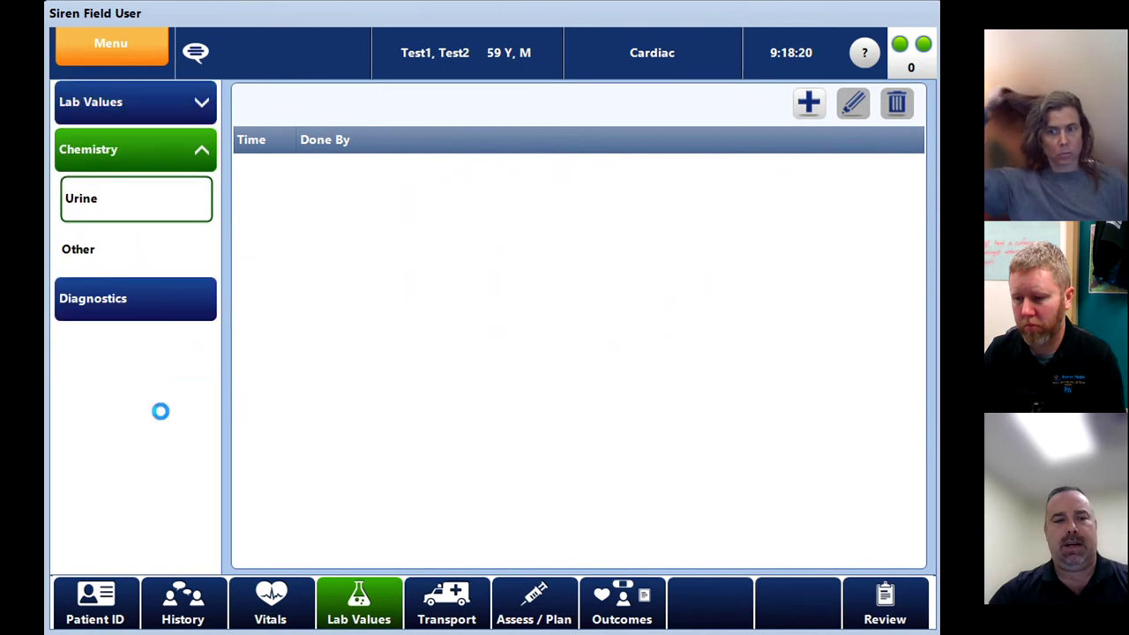
click(160, 297)
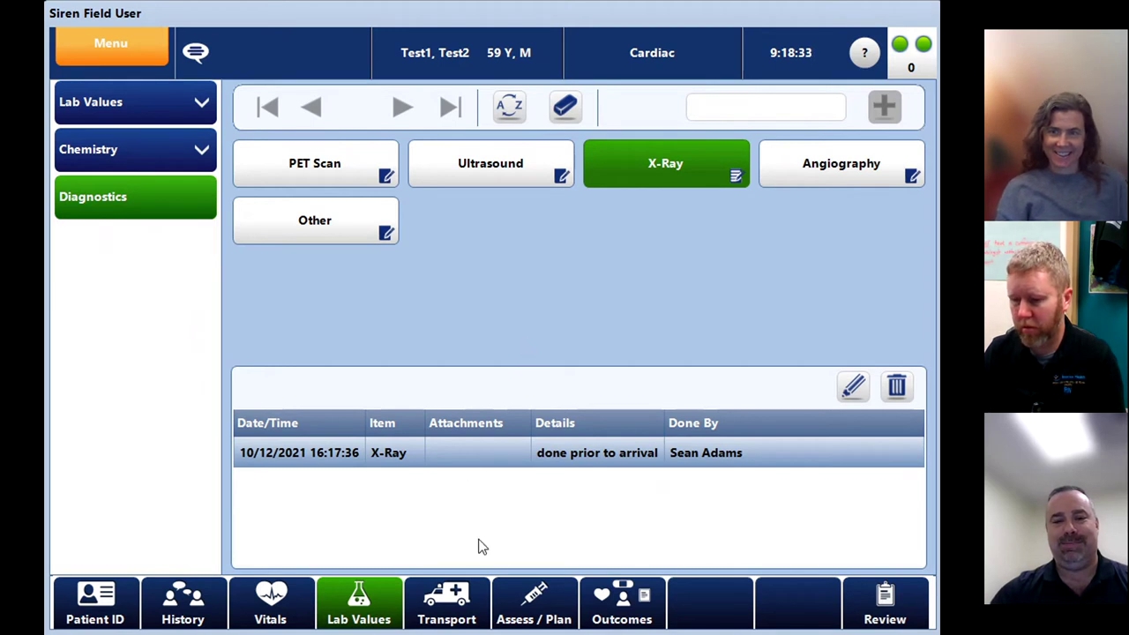
click(454, 602)
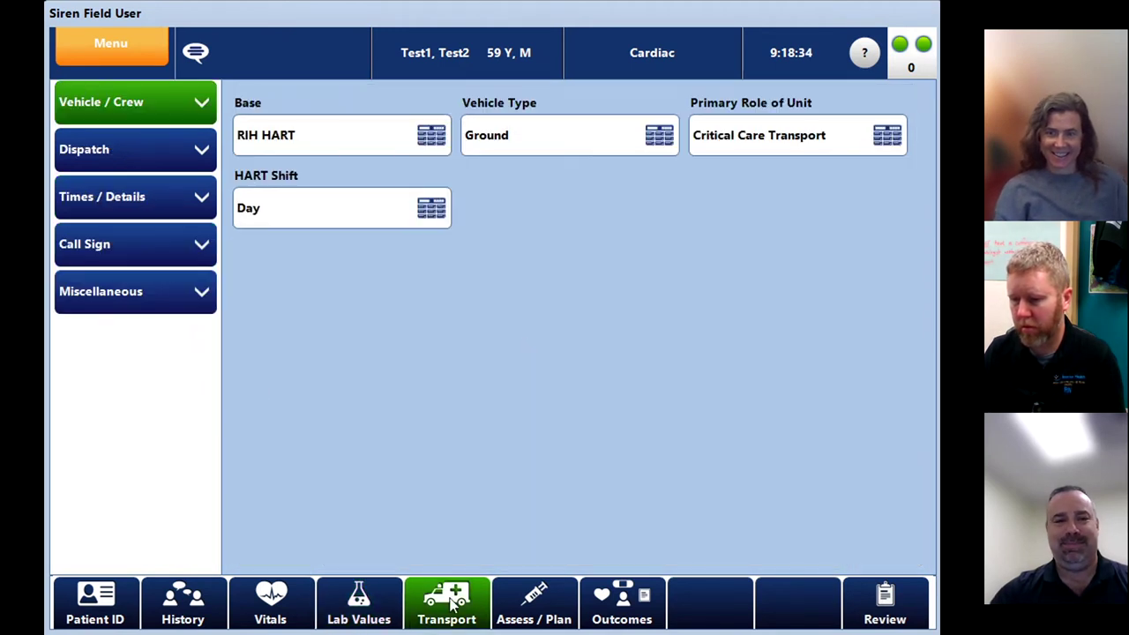
Review the crew assigned under Vehicle / Crew and the general Dispatch details.
click(179, 106)
click(148, 196)
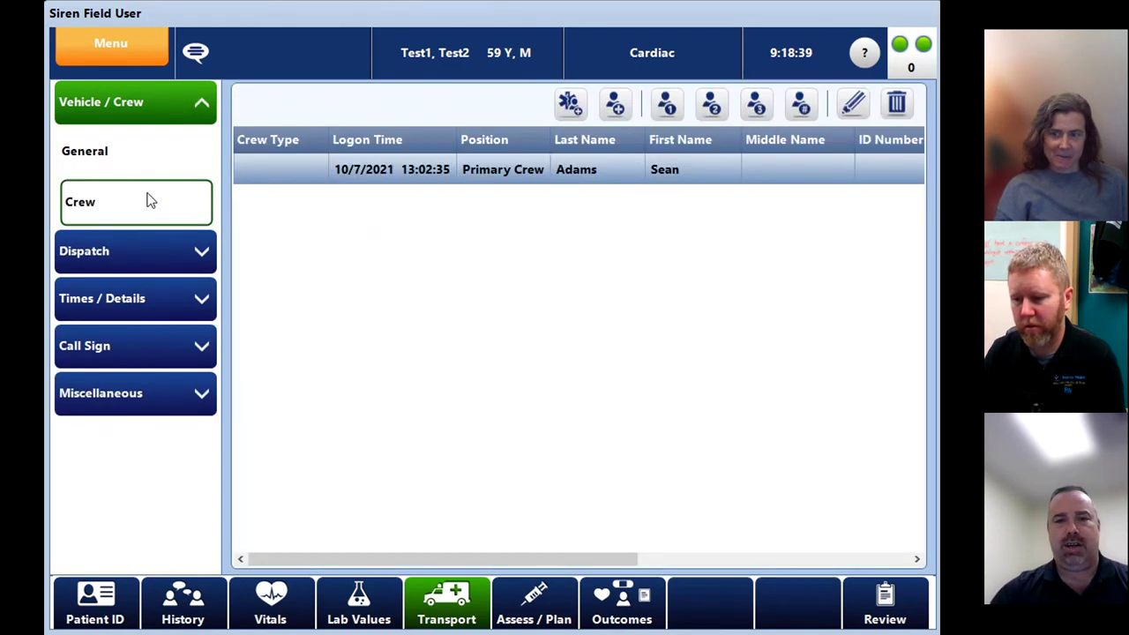
click(152, 253)
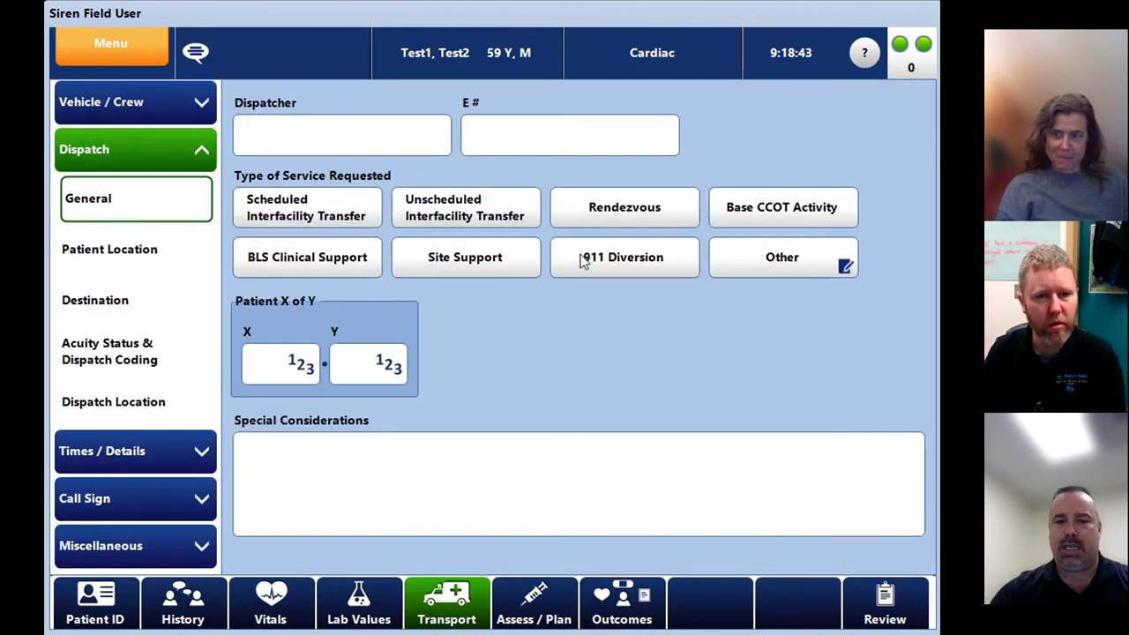
Scroll through the Dispatch Patient Location form's empty address, location type and telephone fields.
click(145, 251)
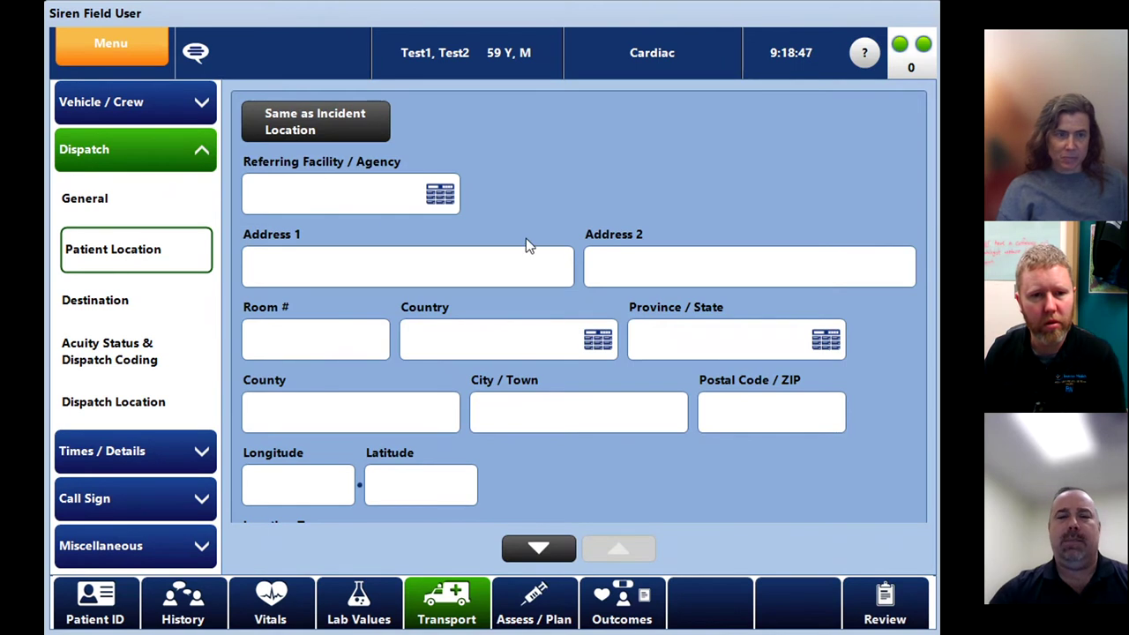
scroll(532, 239, down, 1)
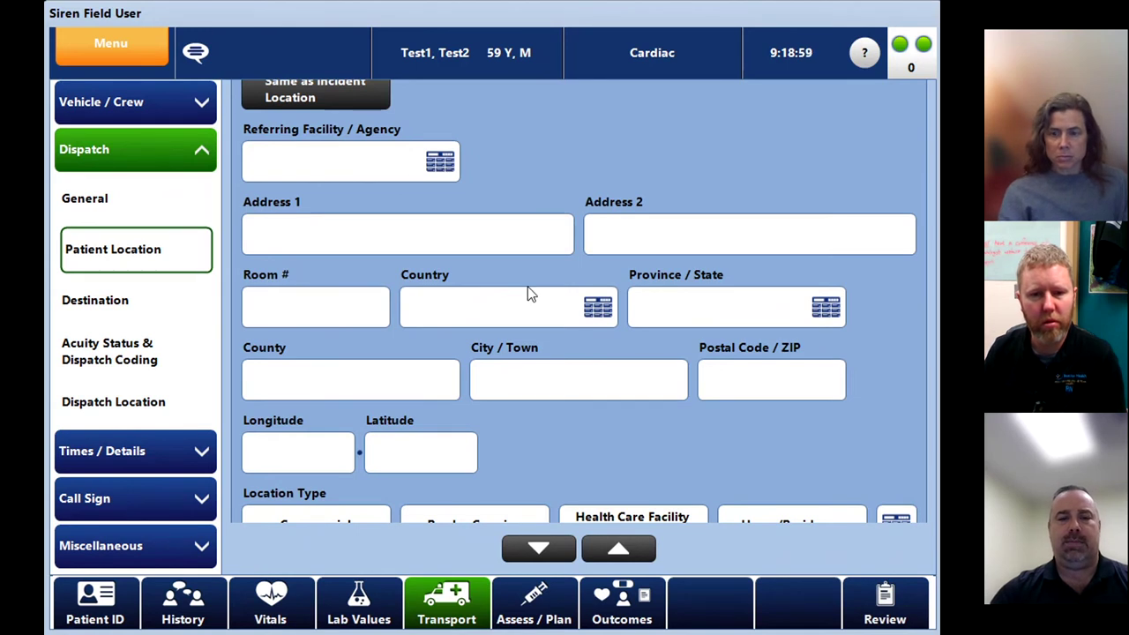
scroll(540, 454, down, 3)
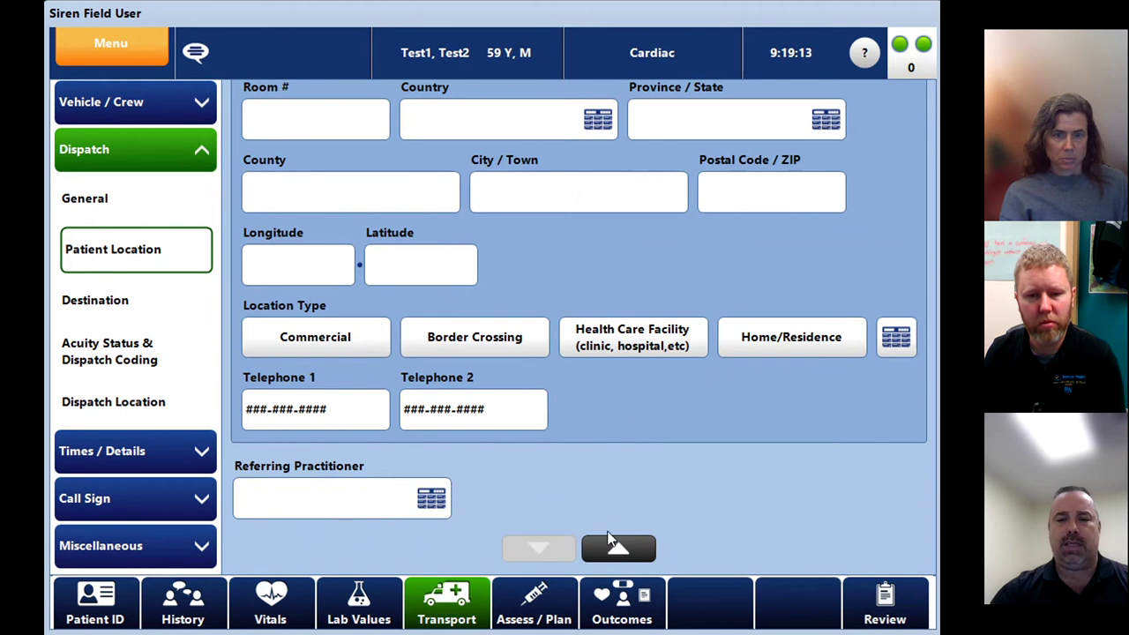
scroll(631, 425, up, 1)
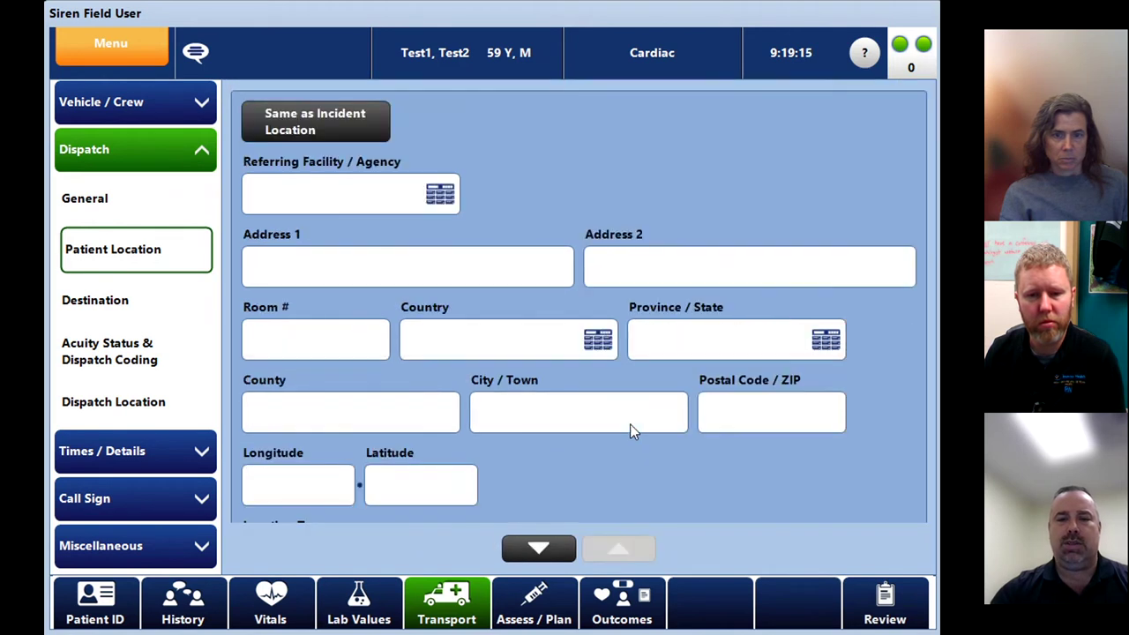
scroll(630, 425, down, 3)
scroll(631, 425, up, 2)
scroll(631, 425, down, 2)
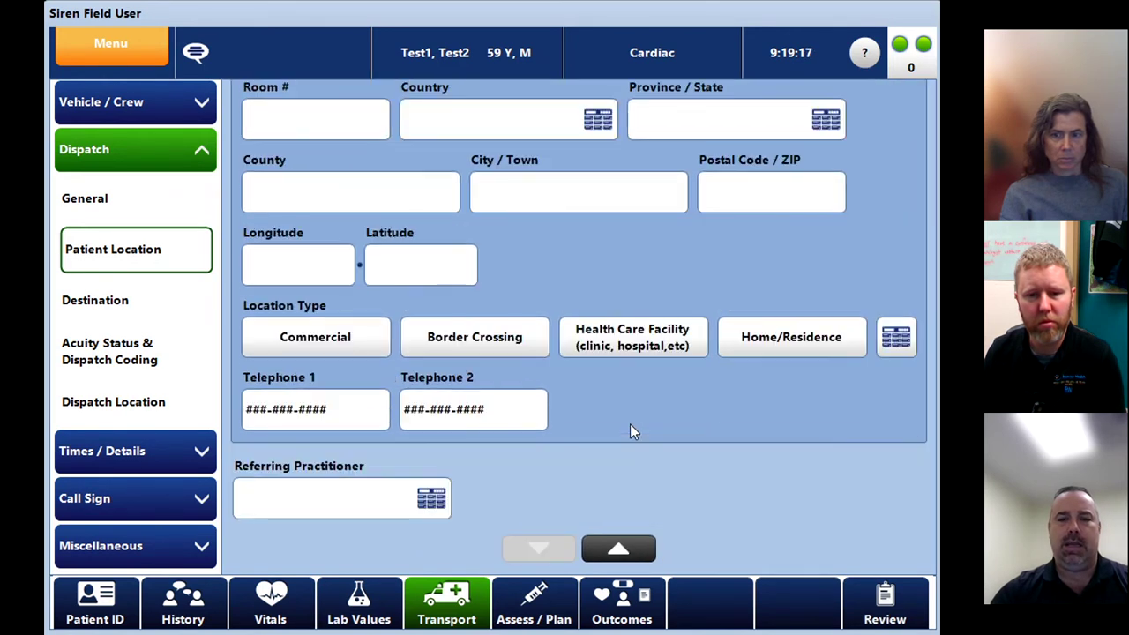
scroll(629, 423, up, 2)
scroll(630, 423, down, 2)
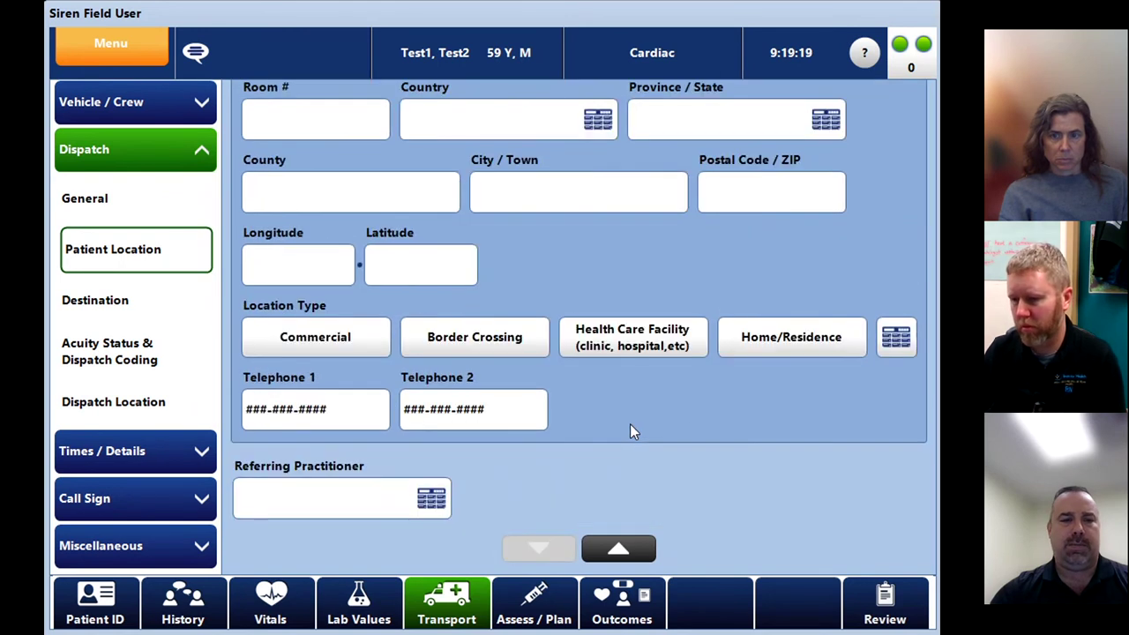
Review the Destination form and Acuity Status & Dispatch Coding, then the Dispatch Location HART choices.
click(108, 300)
scroll(460, 386, down, 1)
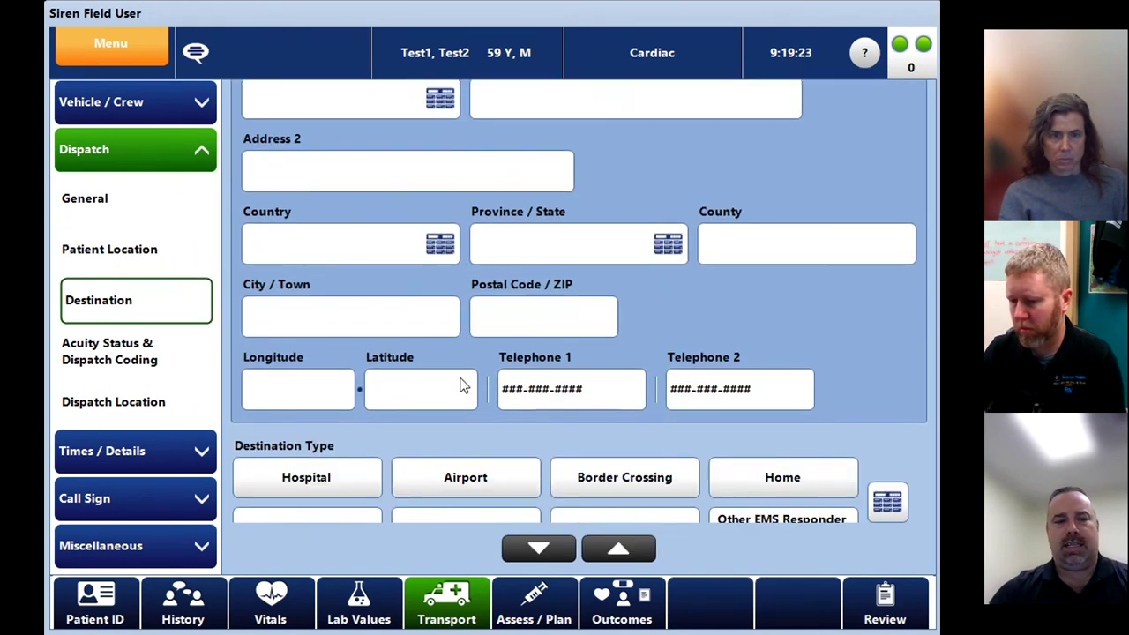
scroll(459, 385, down, 1)
scroll(459, 385, up, 2)
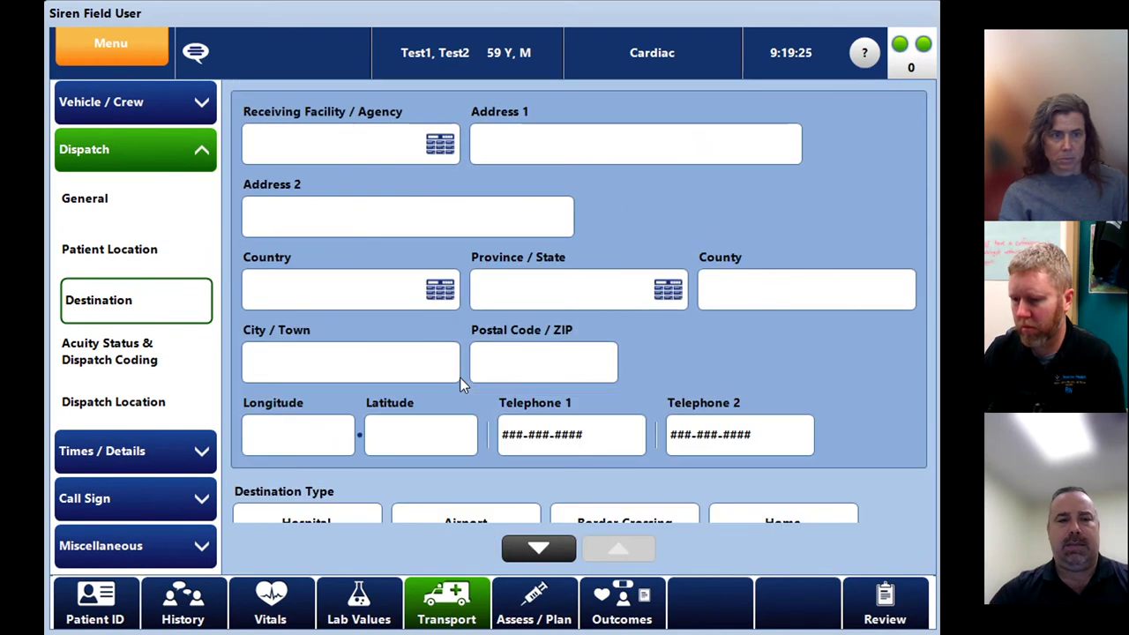
scroll(459, 379, down, 3)
scroll(460, 379, up, 2)
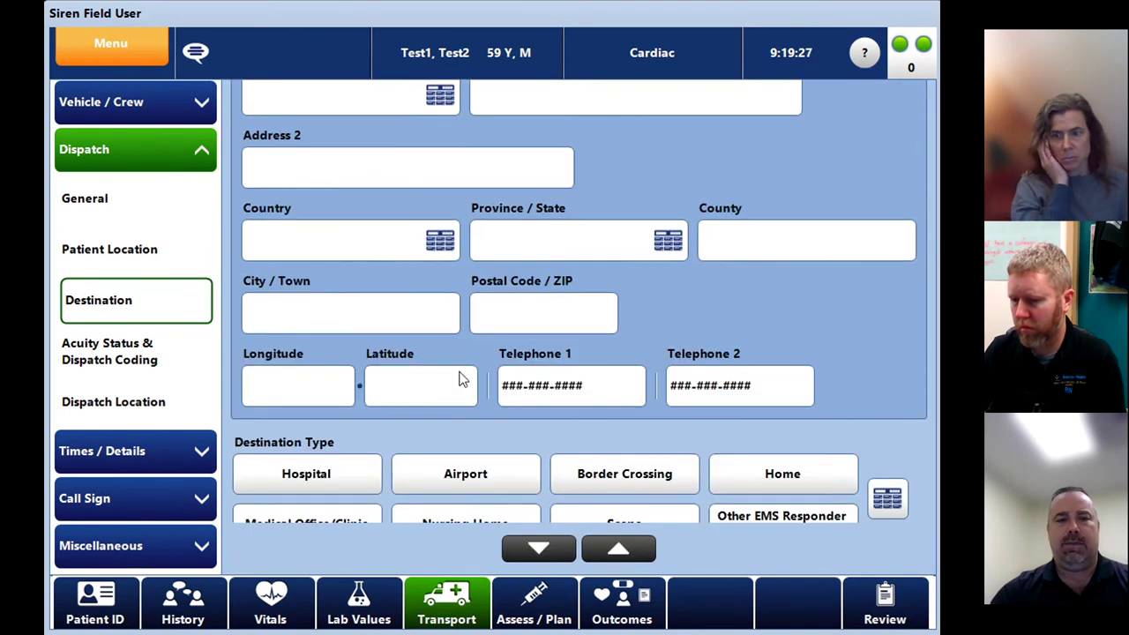
scroll(460, 379, up, 1)
scroll(410, 193, down, 2)
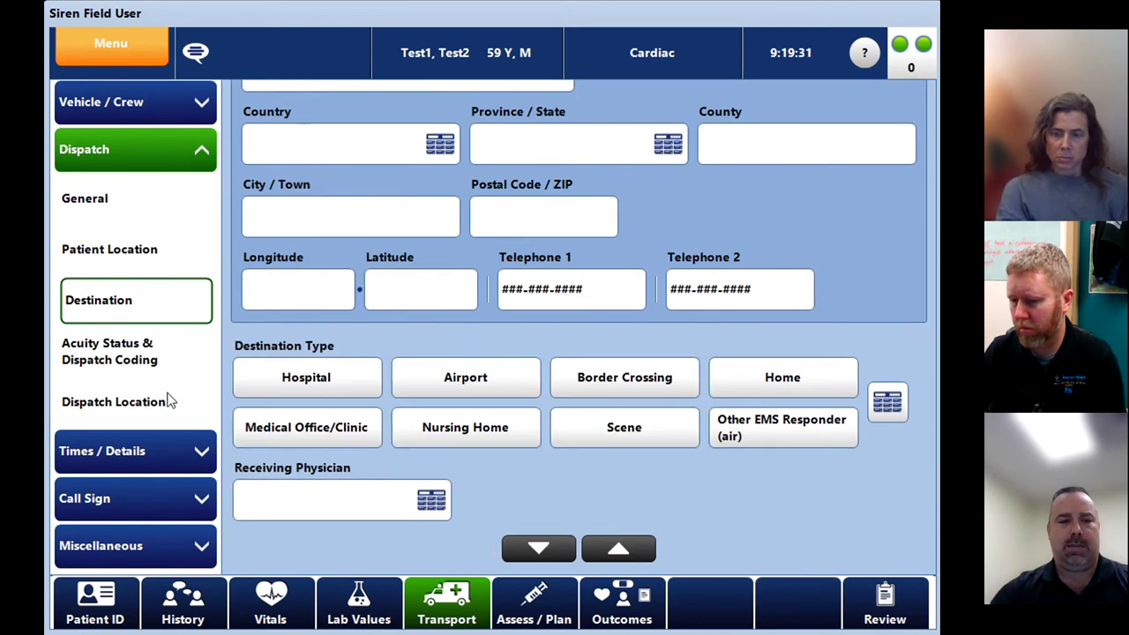
click(139, 359)
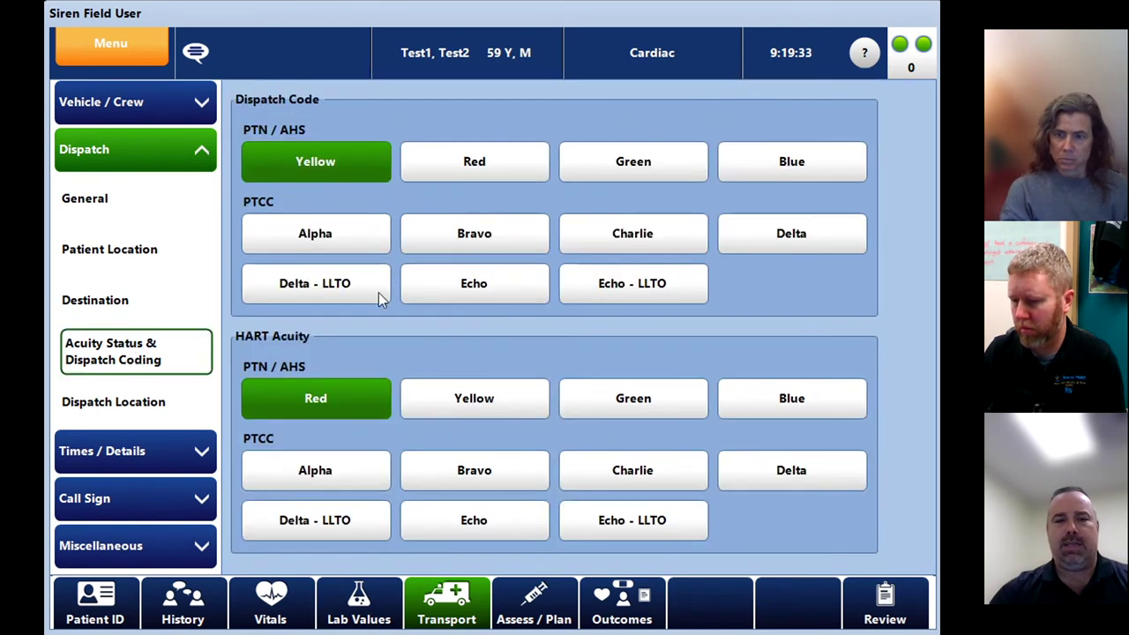
click(146, 408)
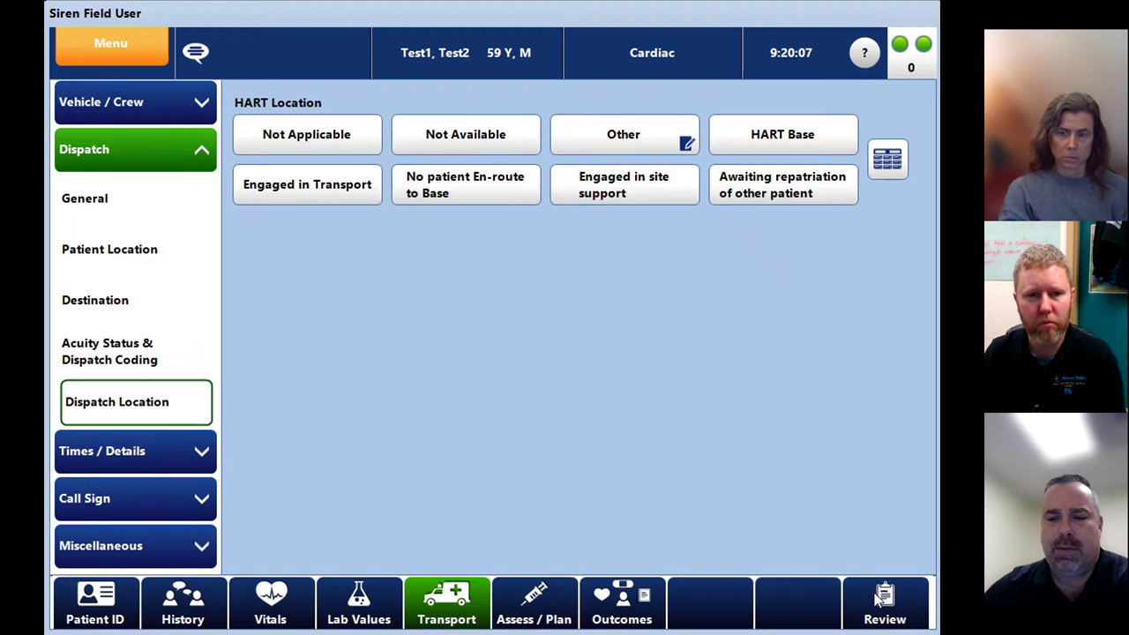
click(876, 598)
click(109, 159)
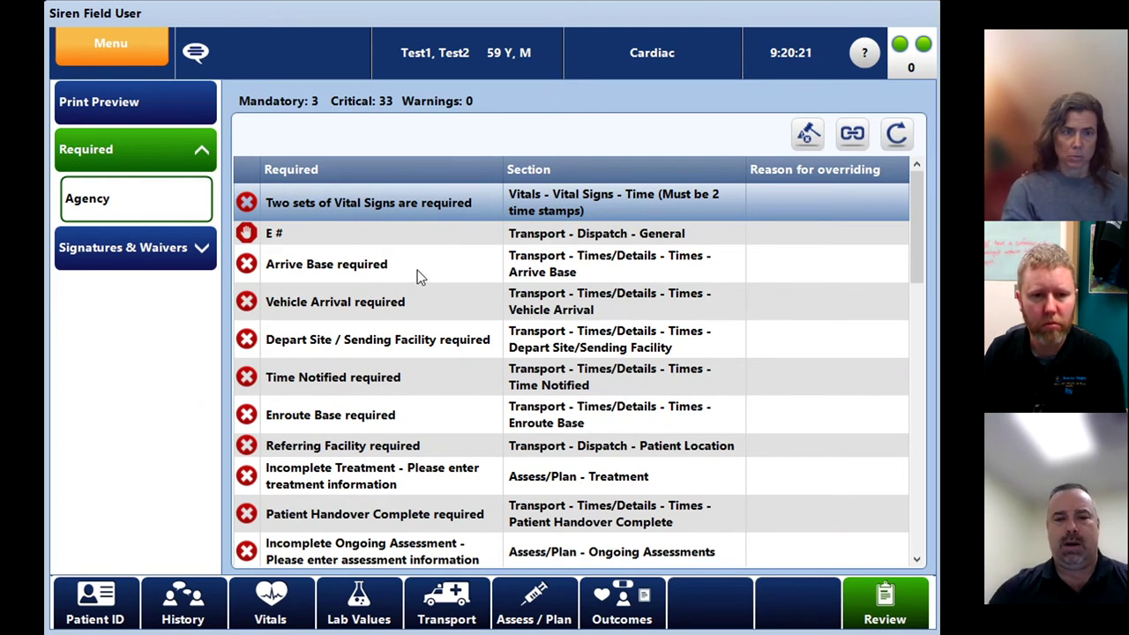
scroll(424, 254, down, 2)
scroll(424, 254, down, 9)
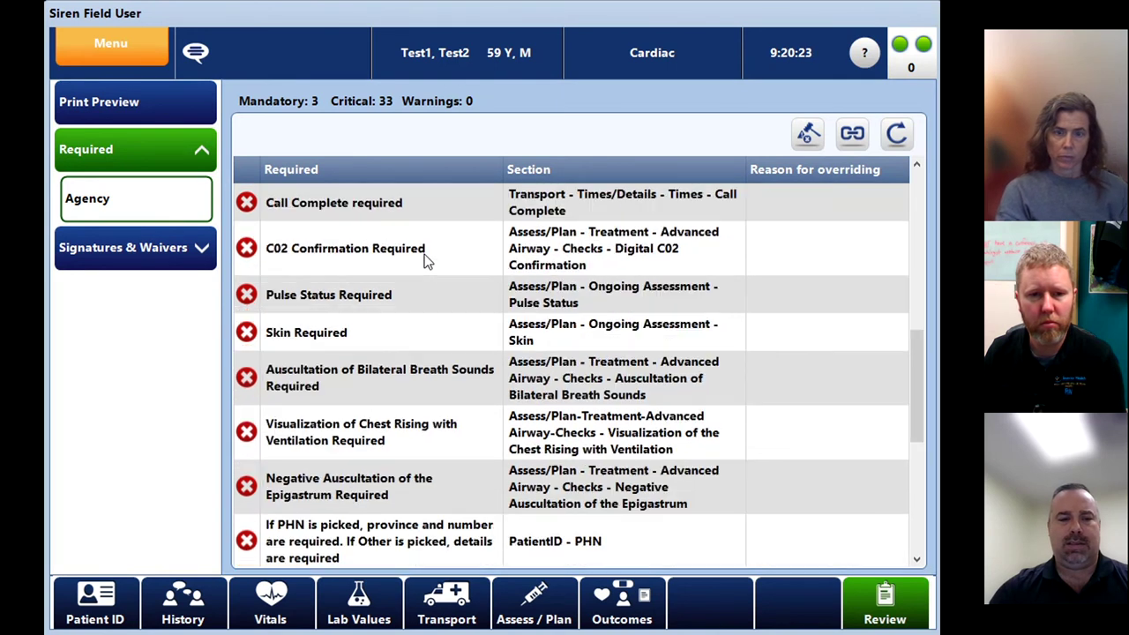
scroll(424, 256, down, 3)
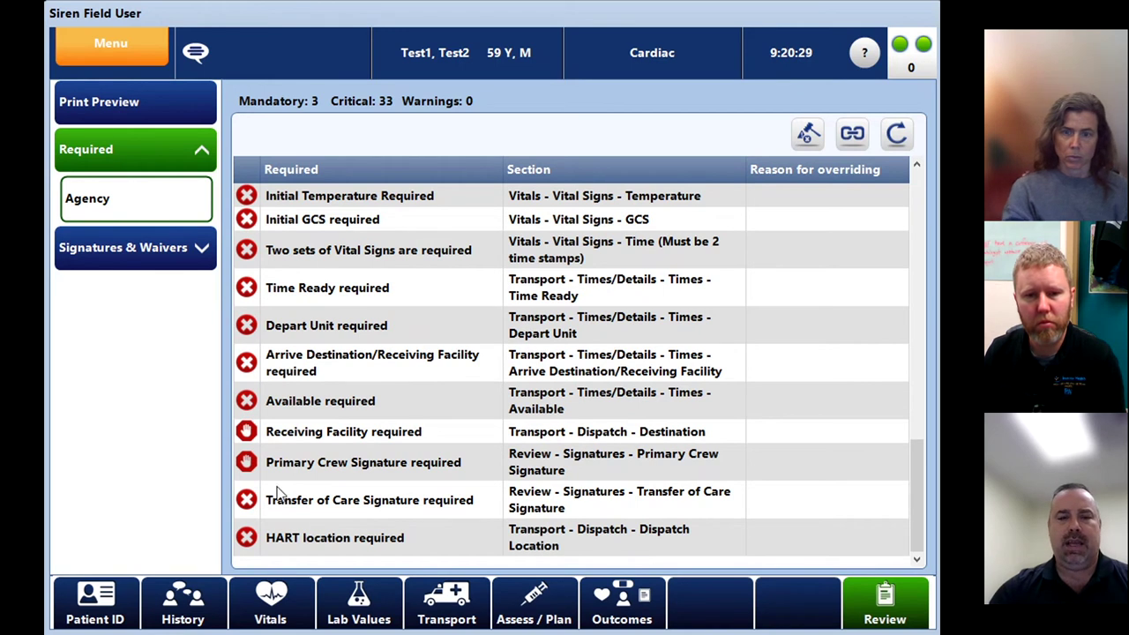
click(447, 611)
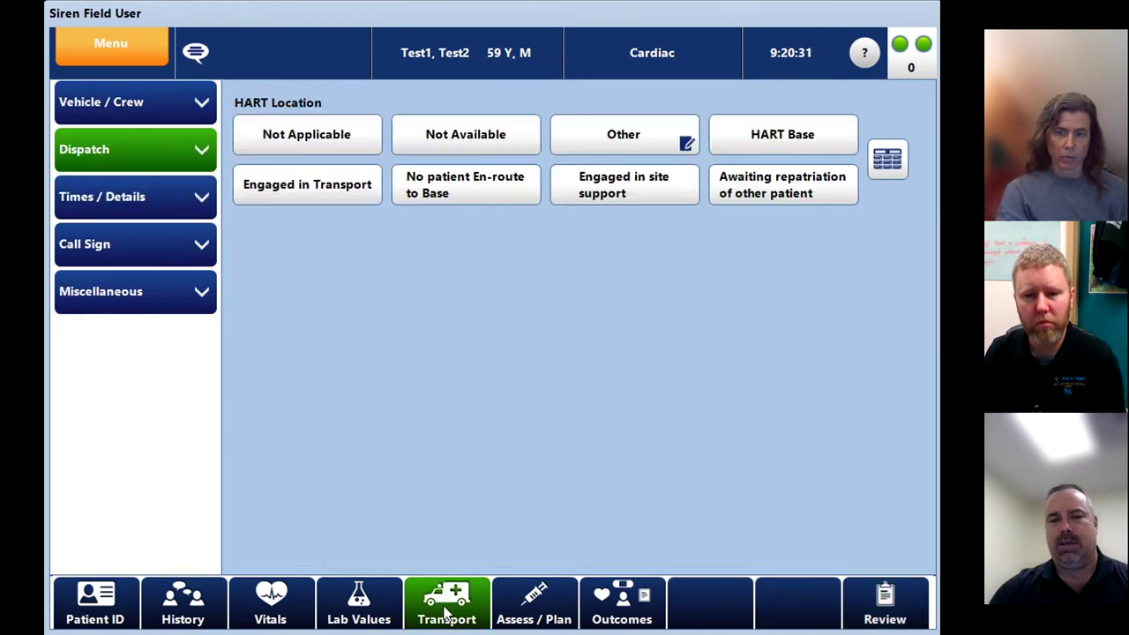
Expand and collapse the dispatch pages, then open the Times / Details pages.
click(189, 161)
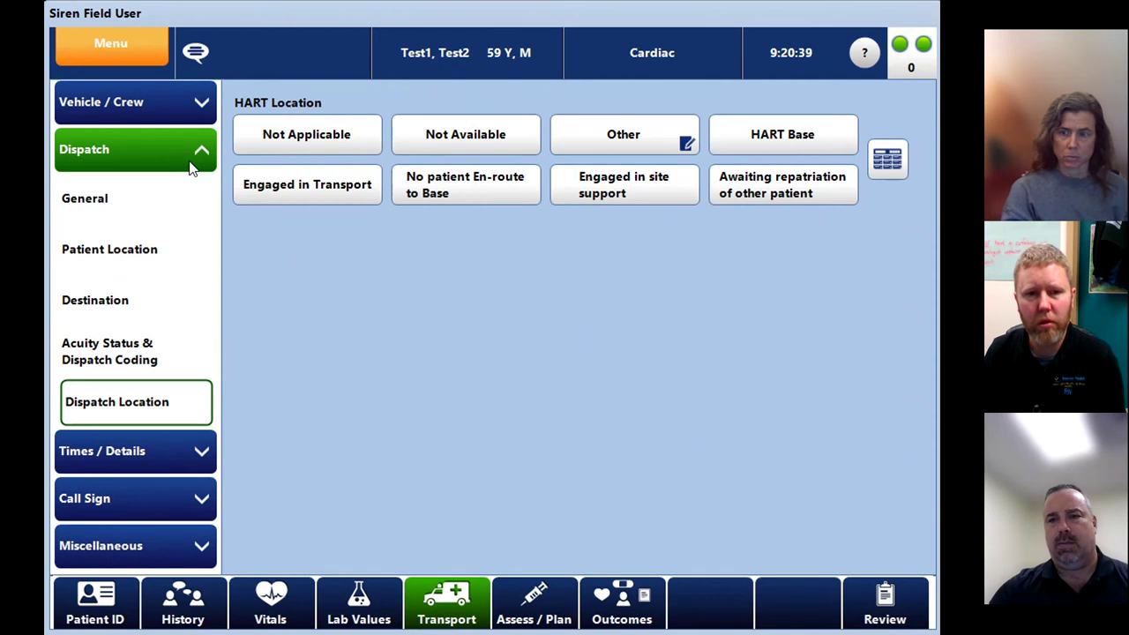
click(200, 155)
click(197, 205)
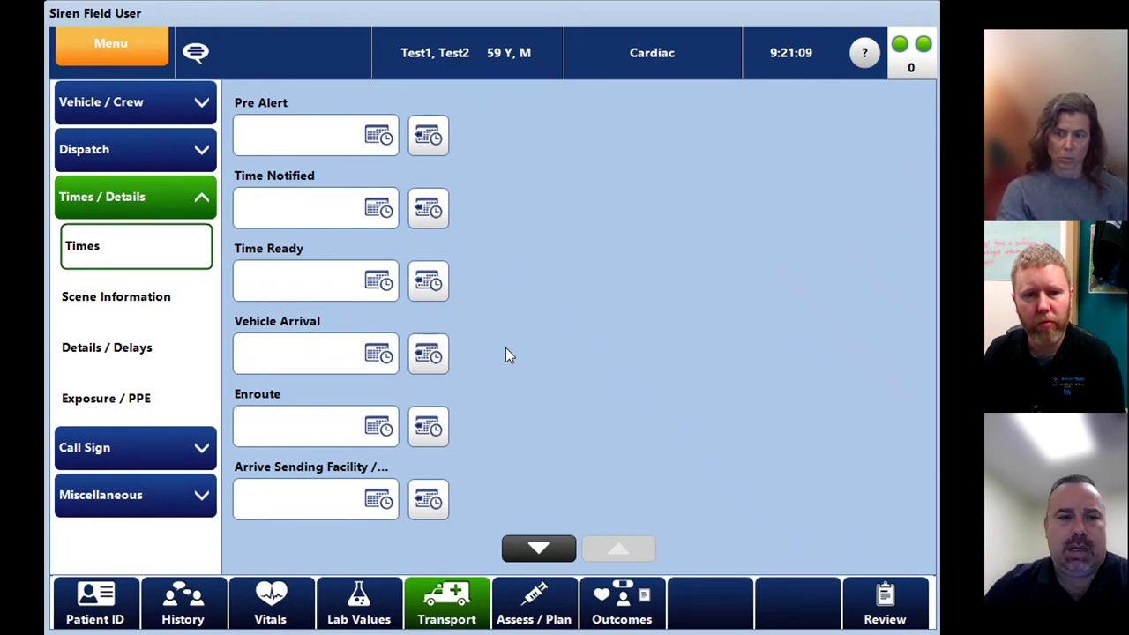
Check the Dispatch Location HART Location picker without choosing, then return to the Times page.
click(163, 149)
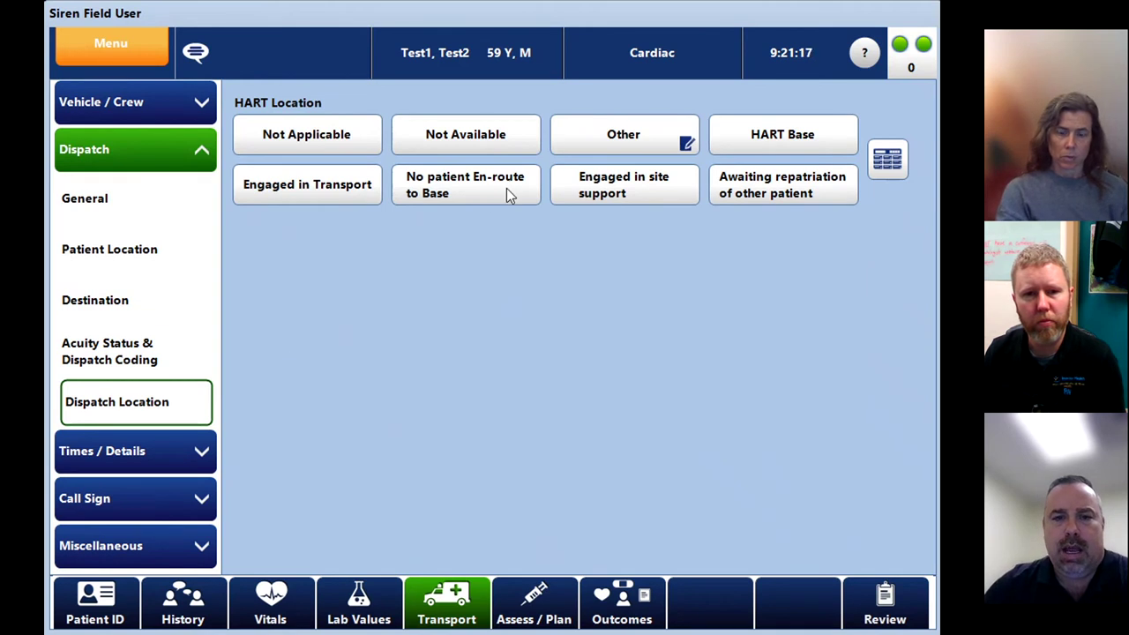
click(894, 158)
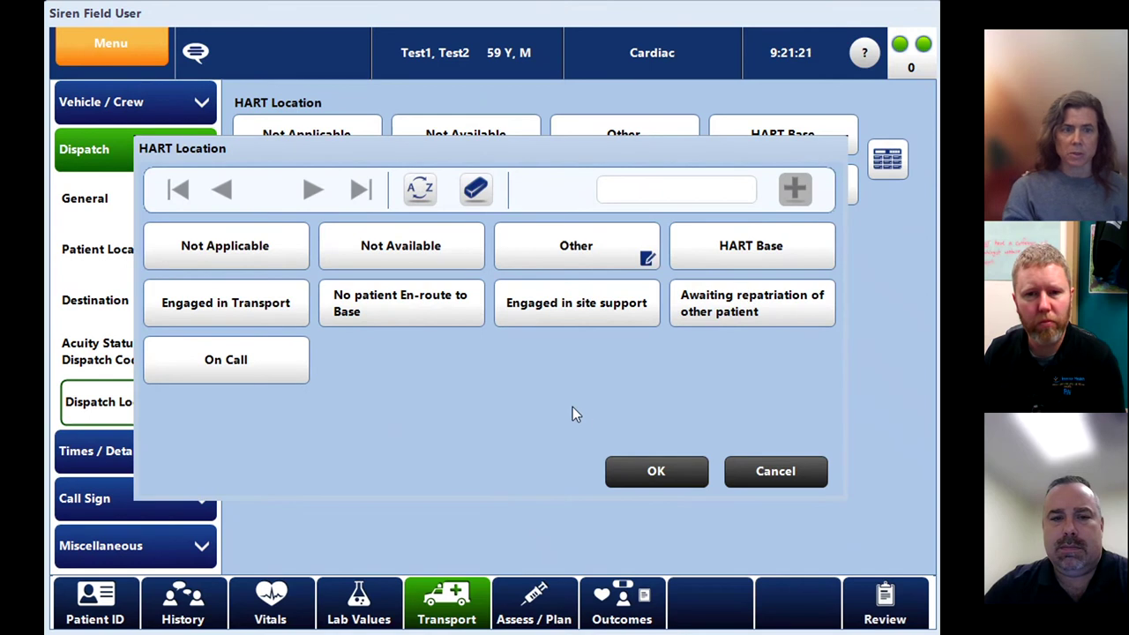
click(763, 475)
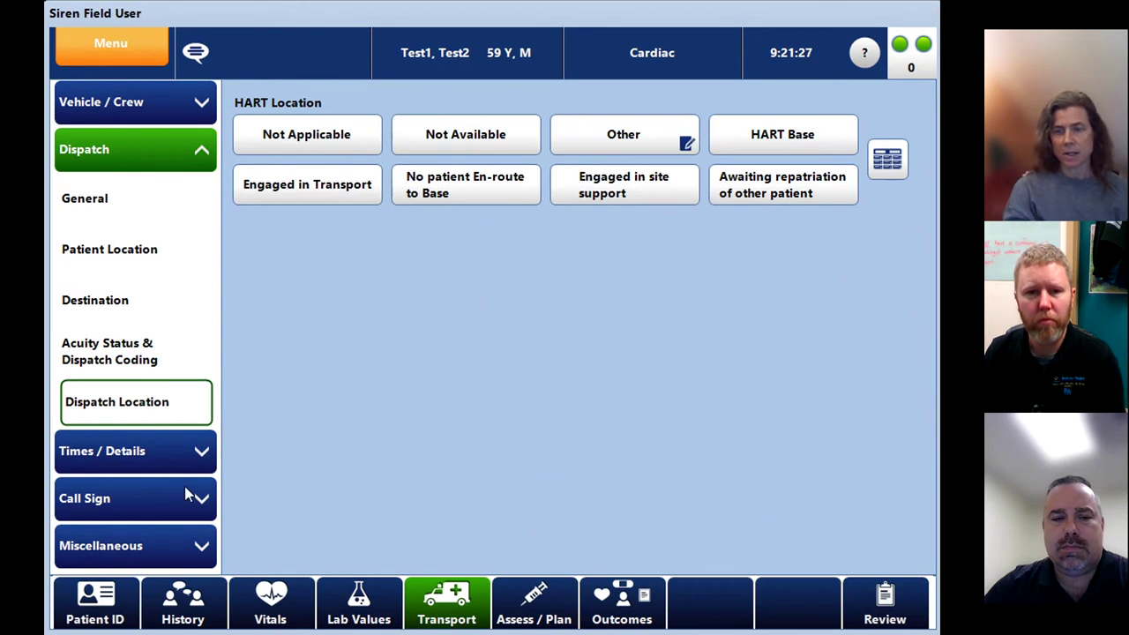
click(201, 451)
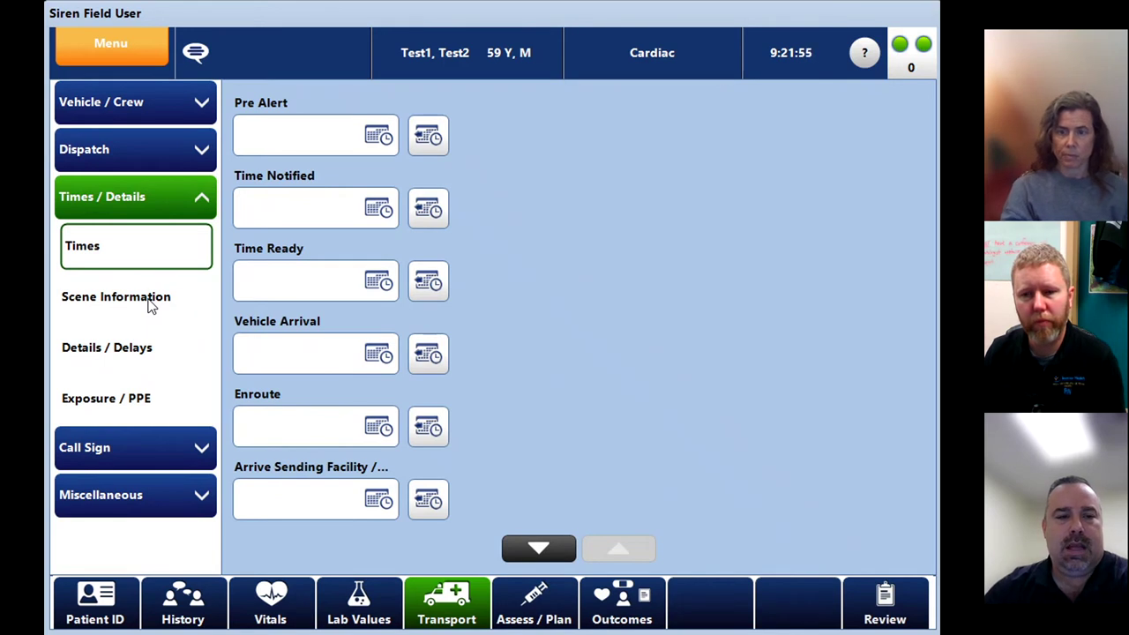
Review Scene Information and Details / Delays, then the empty Exposure / PPE Crew Exposure table.
click(150, 305)
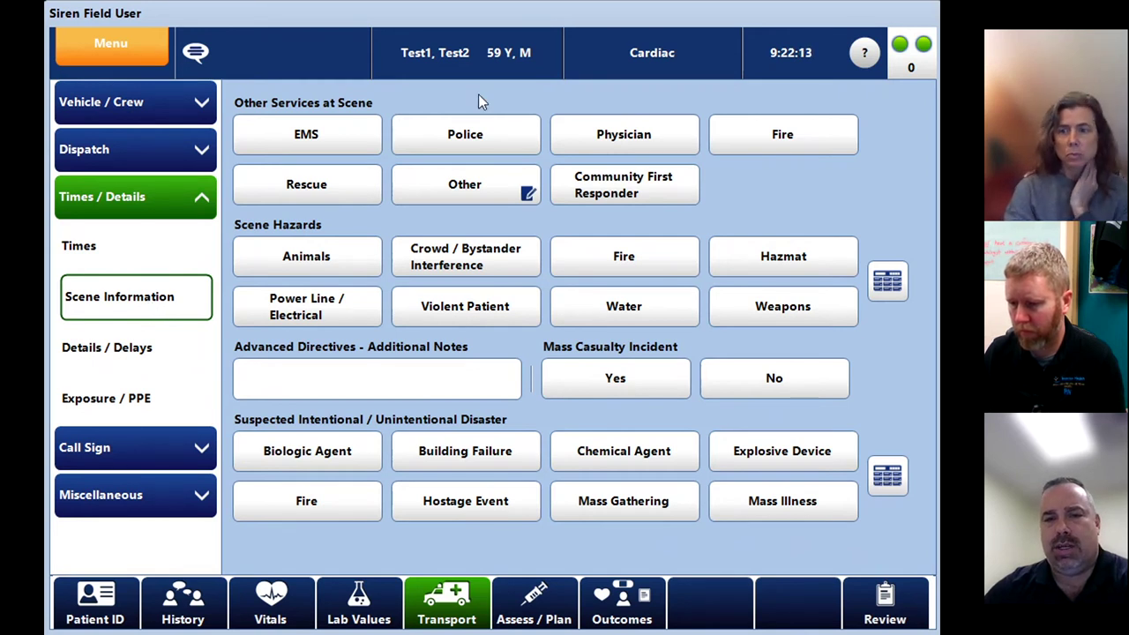
click(139, 358)
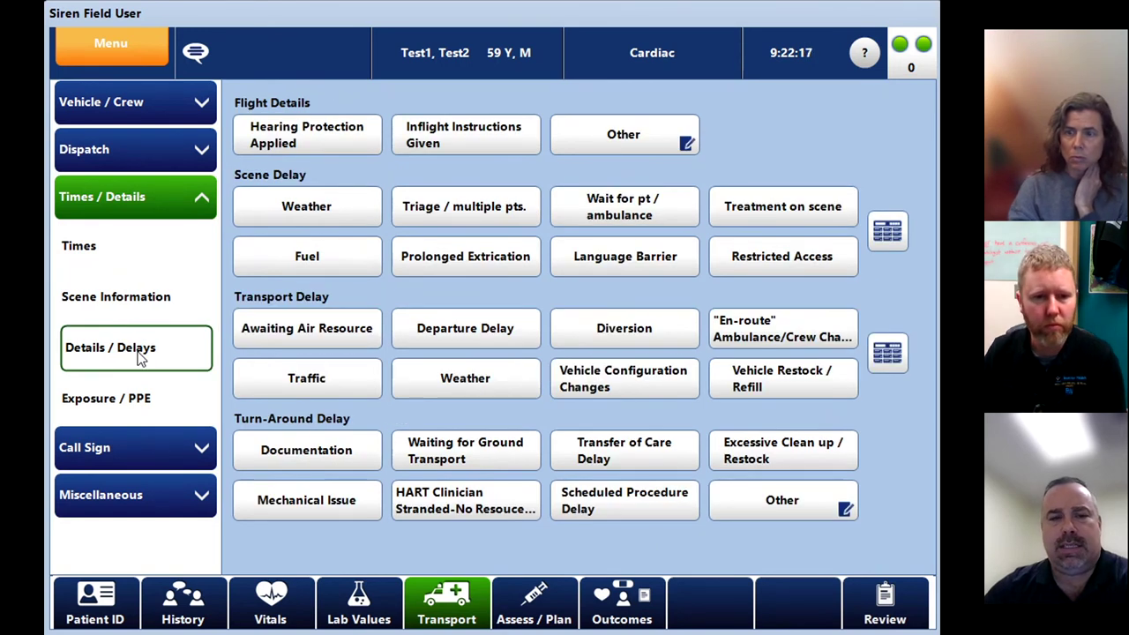
click(128, 401)
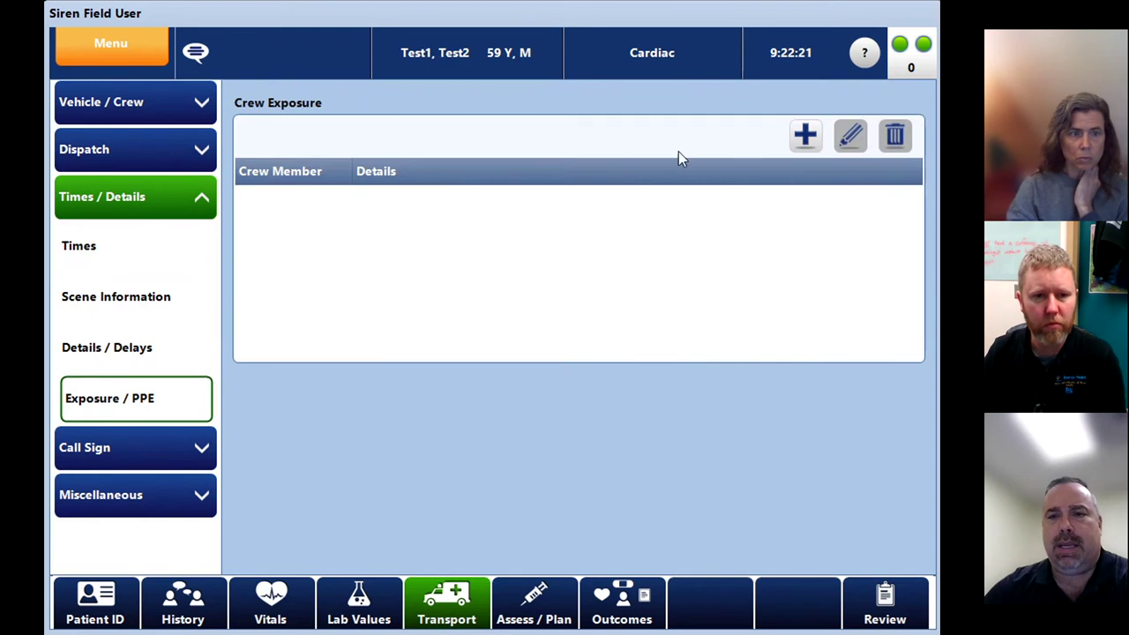
click(804, 137)
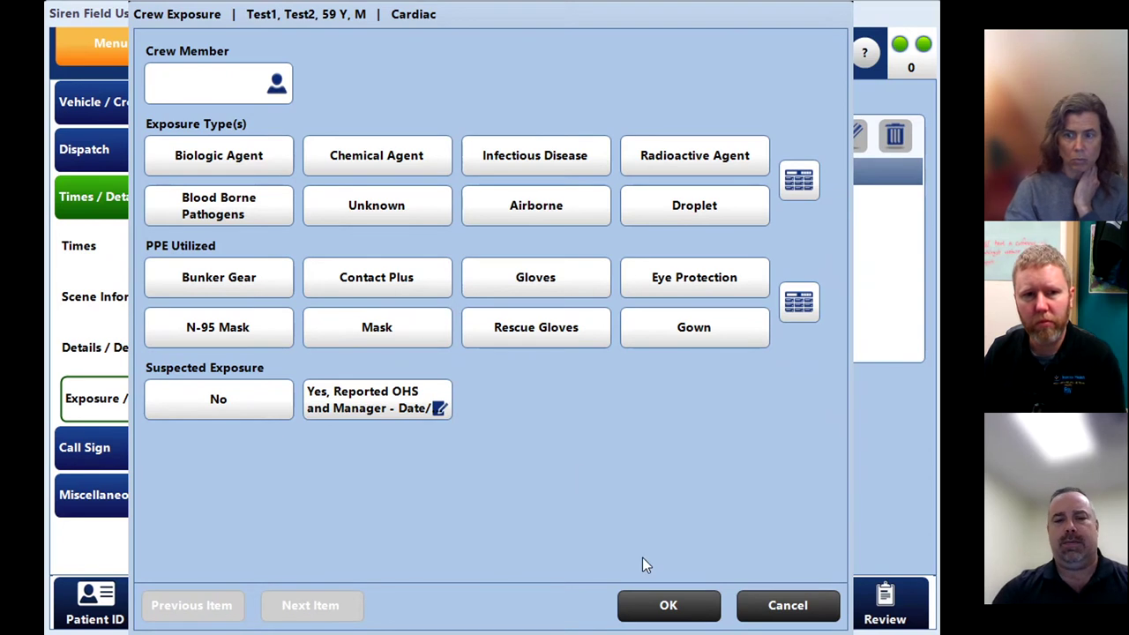
click(666, 607)
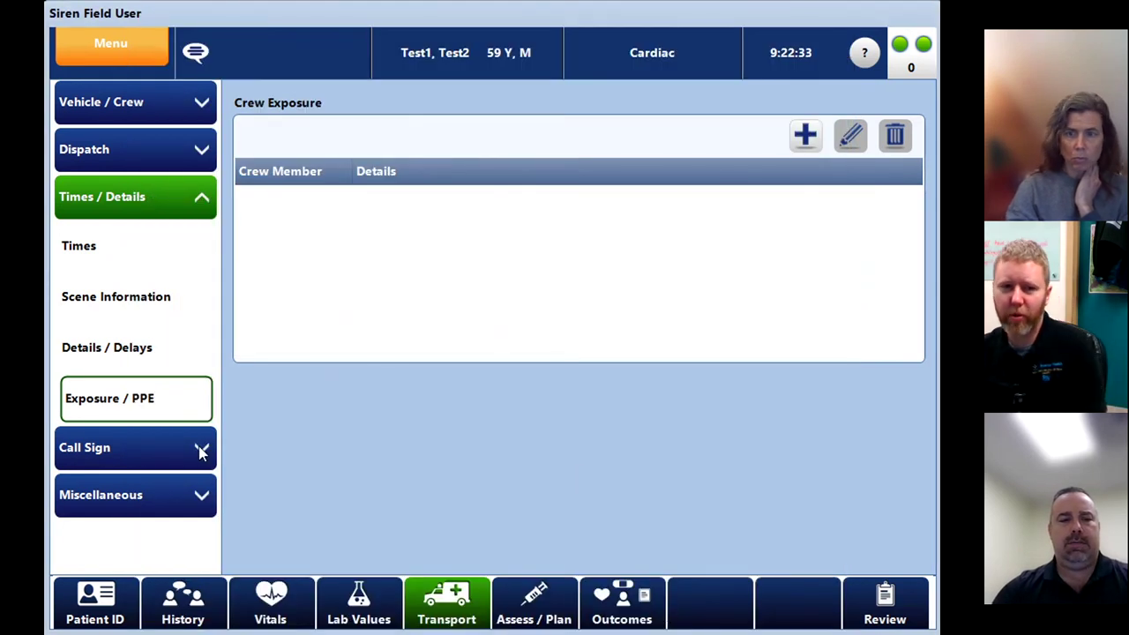
click(802, 137)
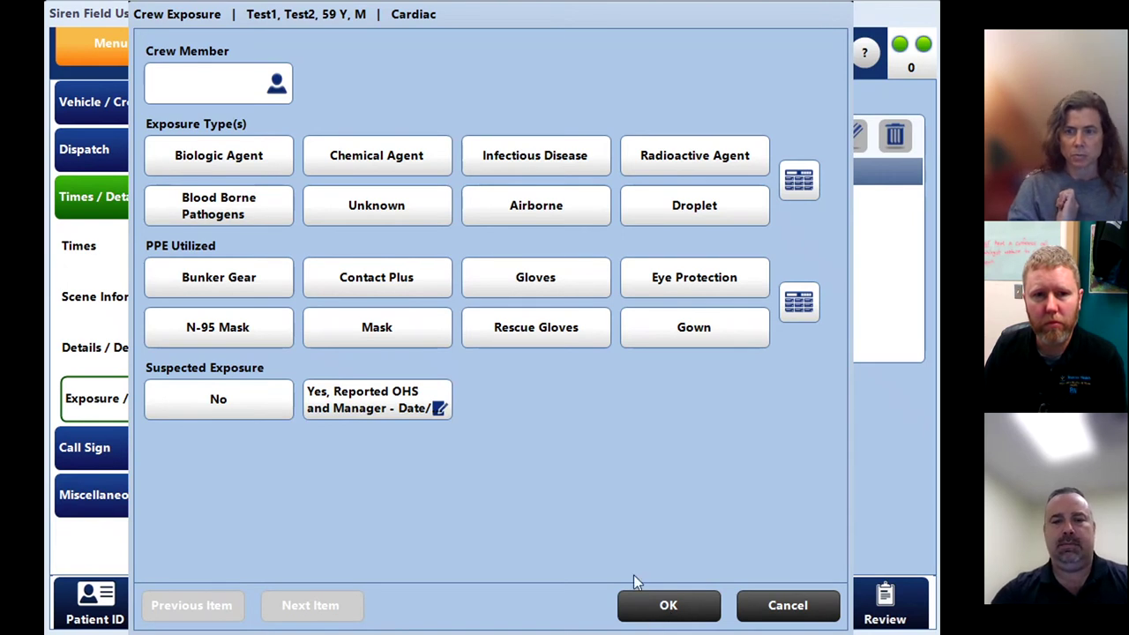
click(666, 608)
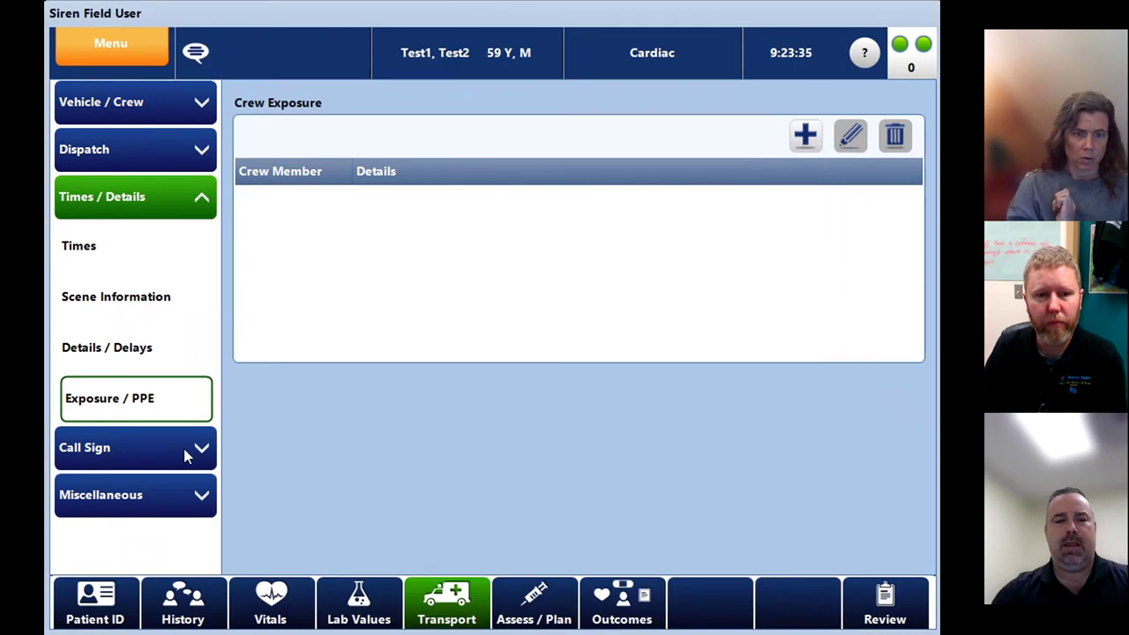
Review the Call Sign fields, then the Miscellaneous Overrun questions.
click(184, 448)
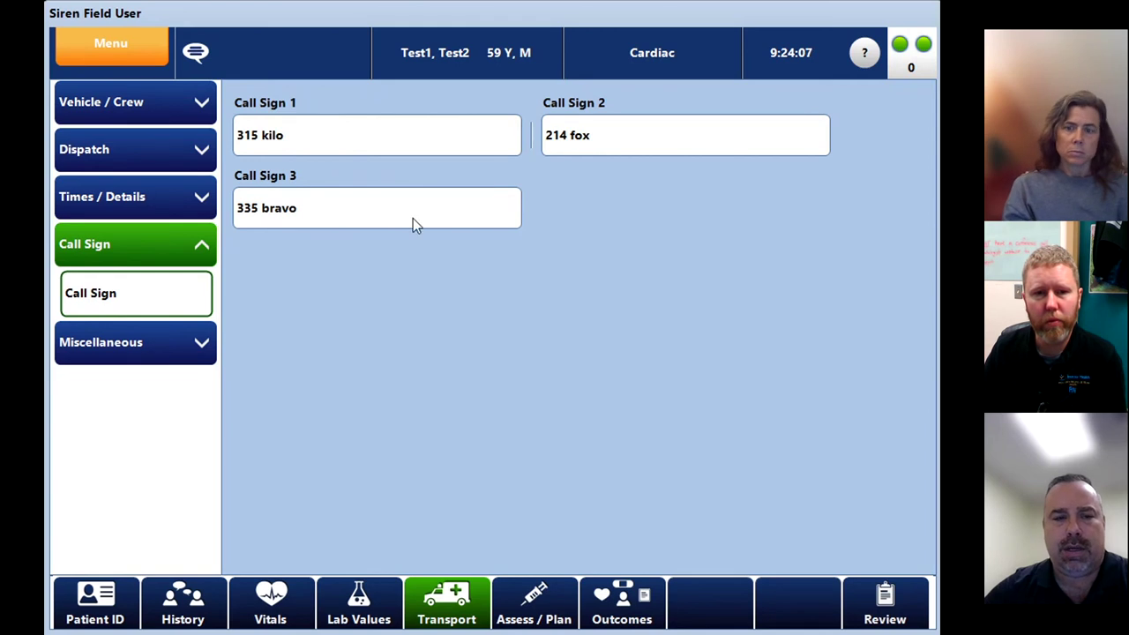
click(147, 344)
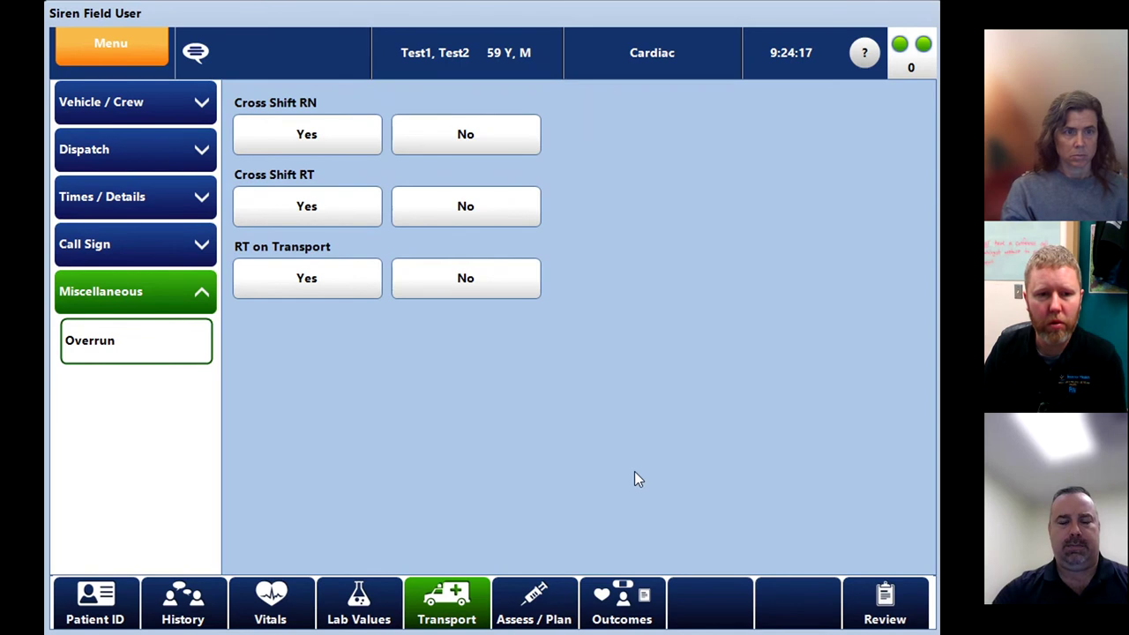
Page the Assess / Plan assessment grid to the Odor through Generalized Head / Face / Neck set.
click(546, 618)
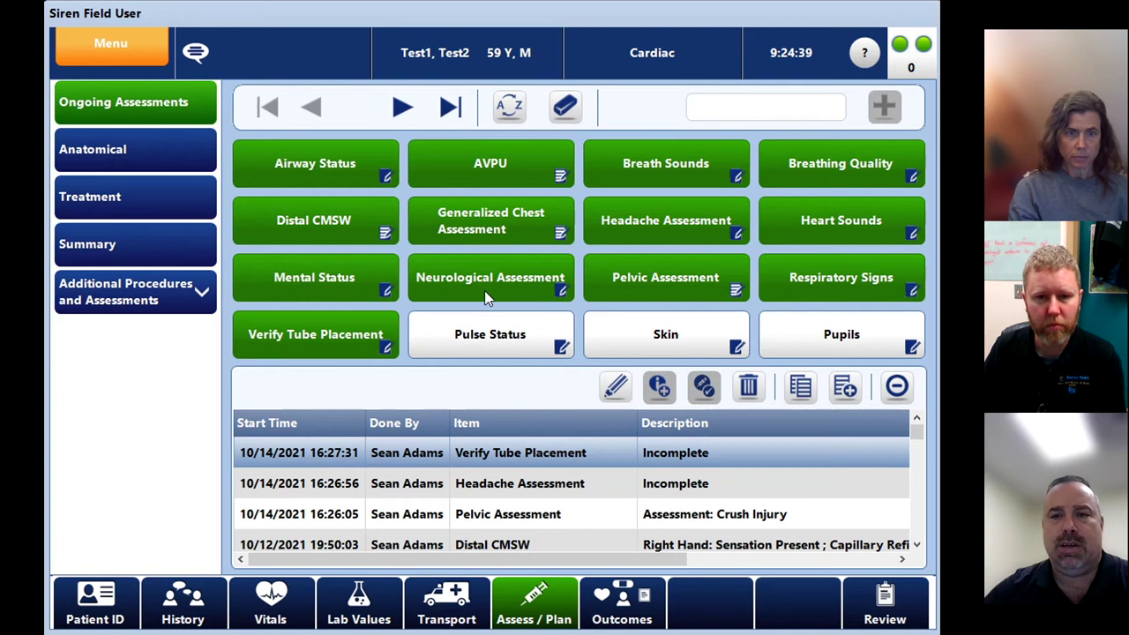
click(403, 106)
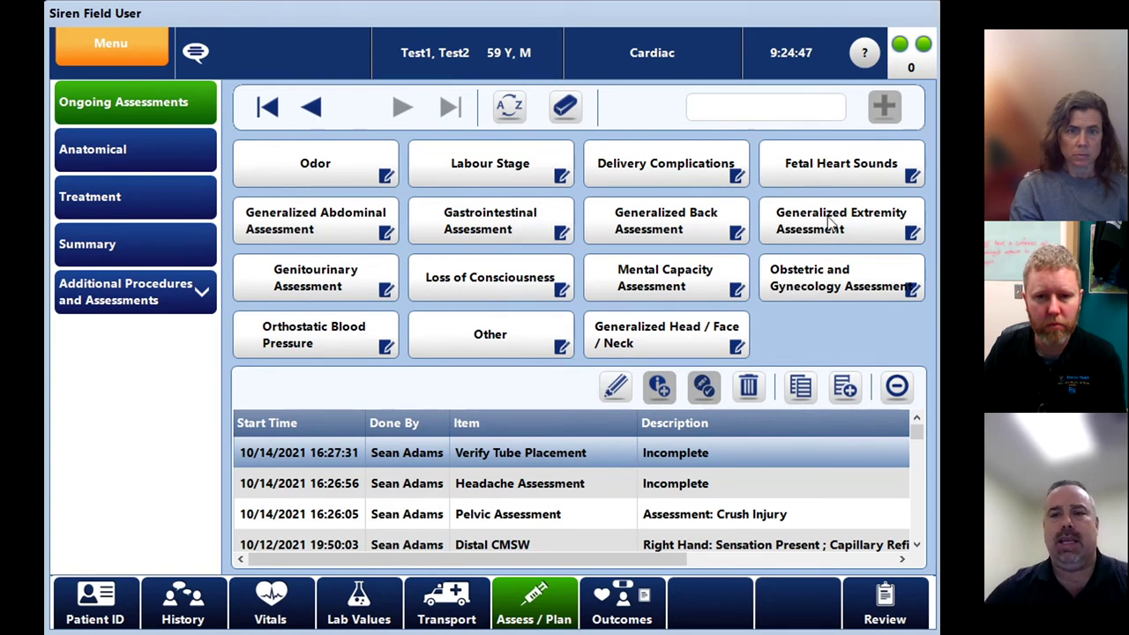
Add a Generalized Abdominal Assessment recording Tenderness, without detail notes, and save it.
click(319, 230)
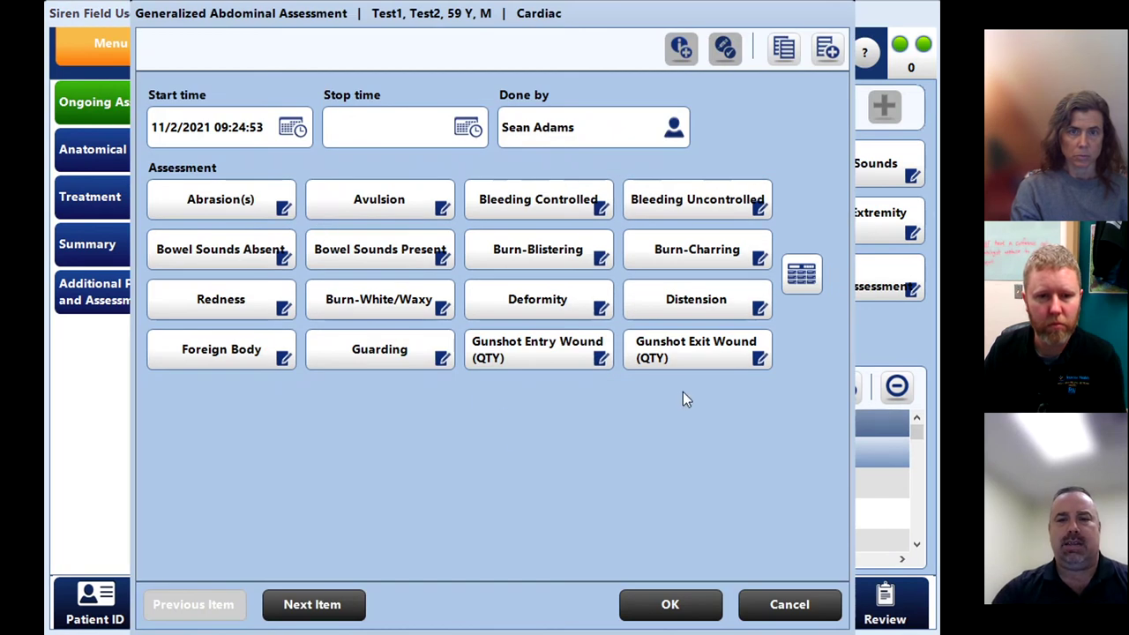
click(813, 279)
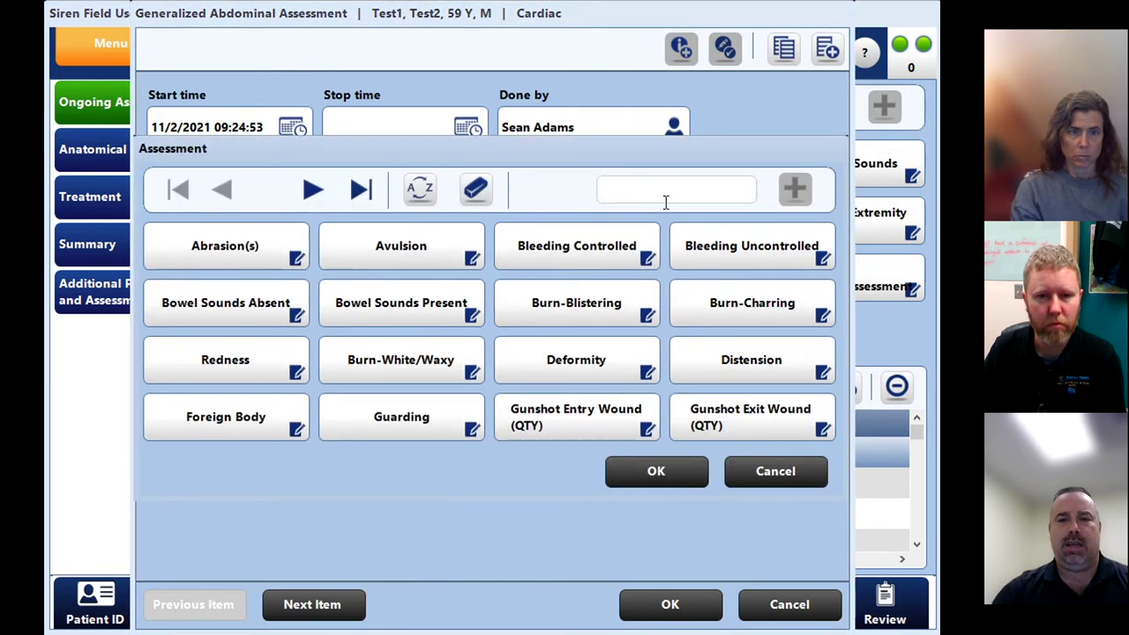
click(310, 189)
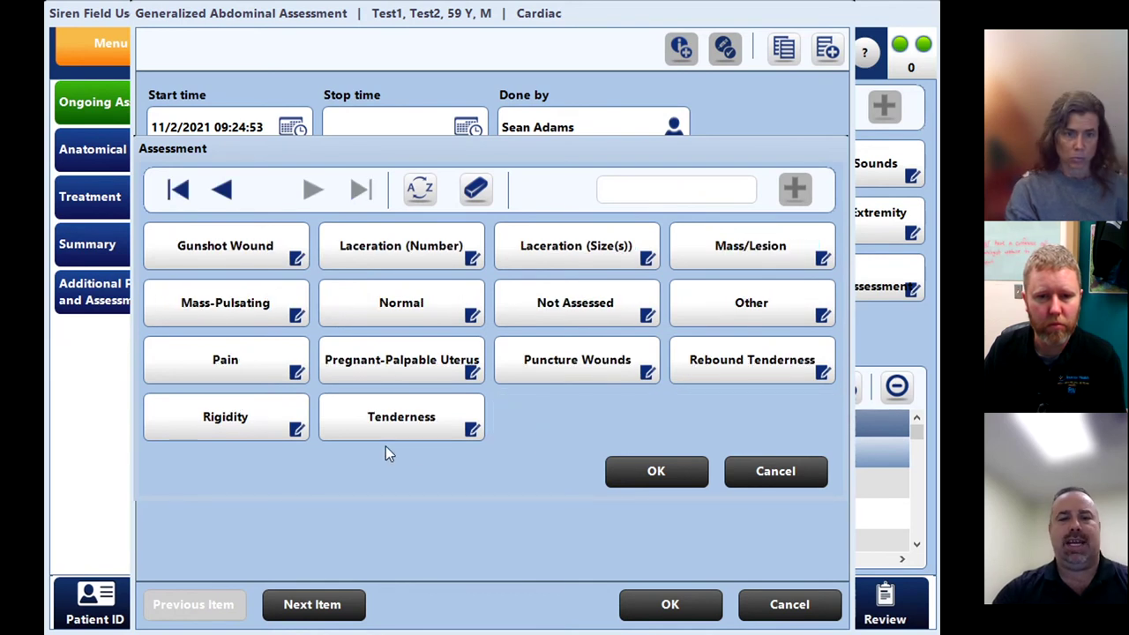
click(398, 424)
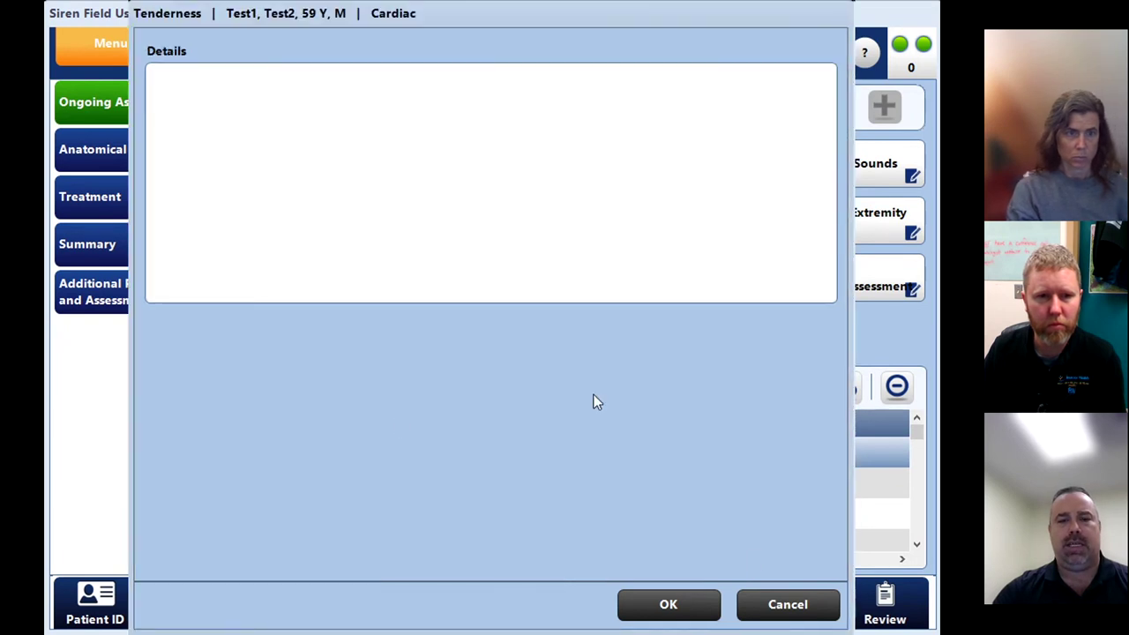
click(781, 613)
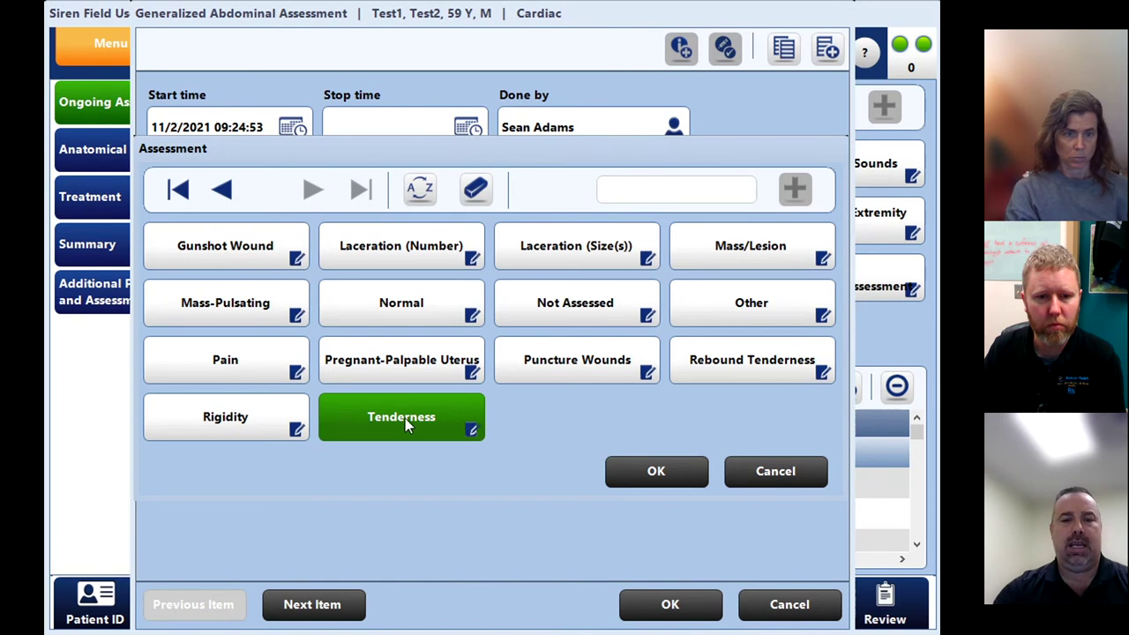
click(649, 471)
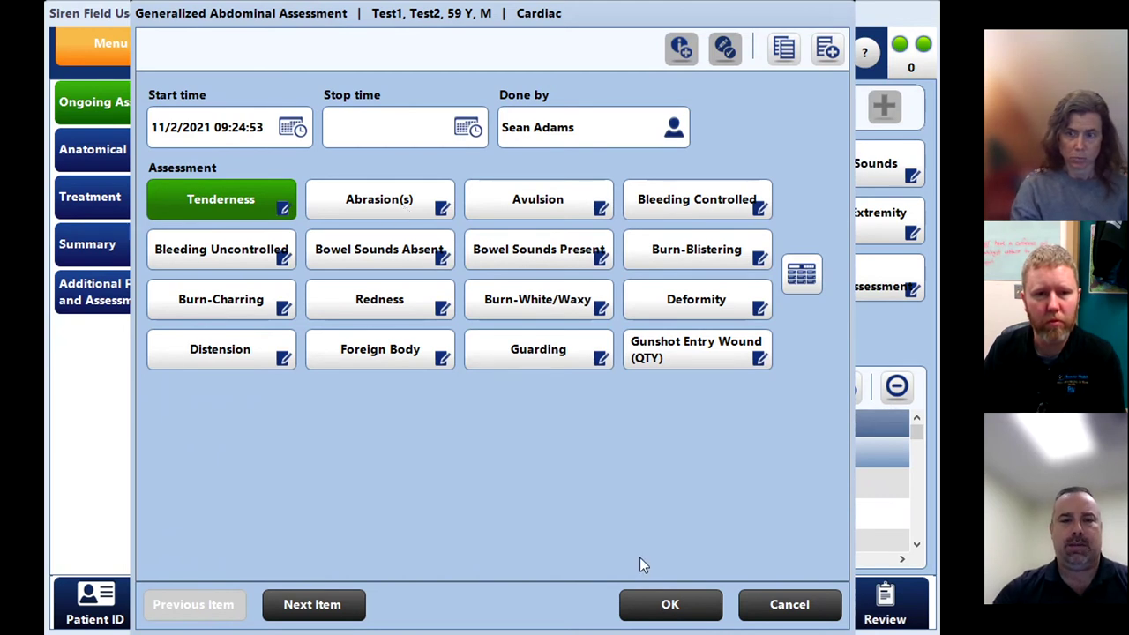
click(658, 600)
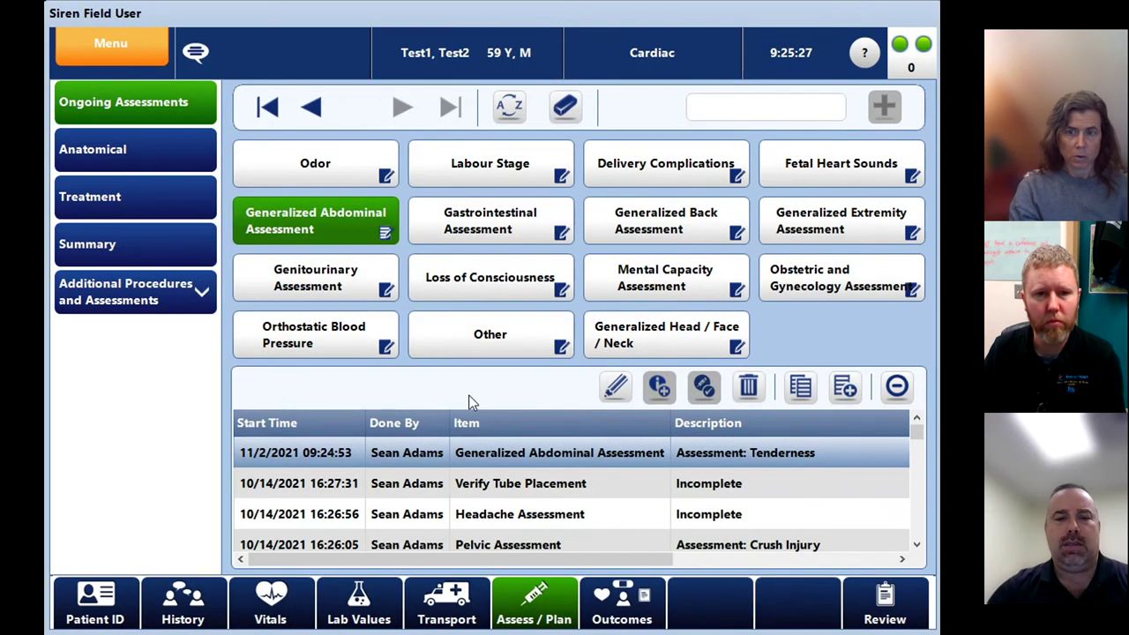
click(543, 487)
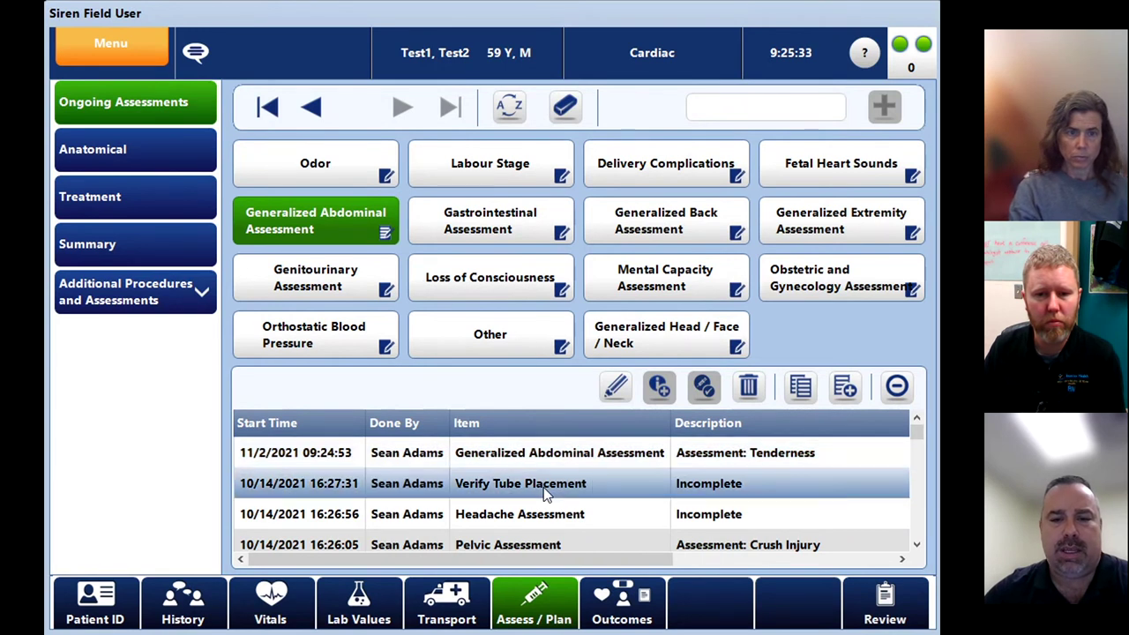
click(616, 388)
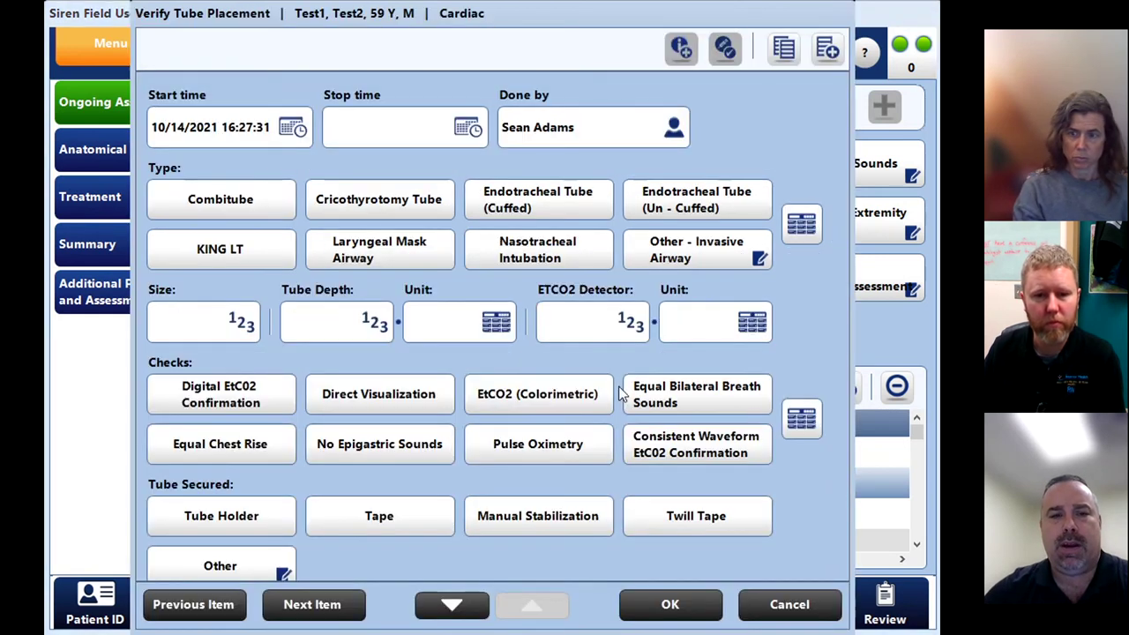
scroll(808, 358, down, 2)
scroll(809, 358, up, 2)
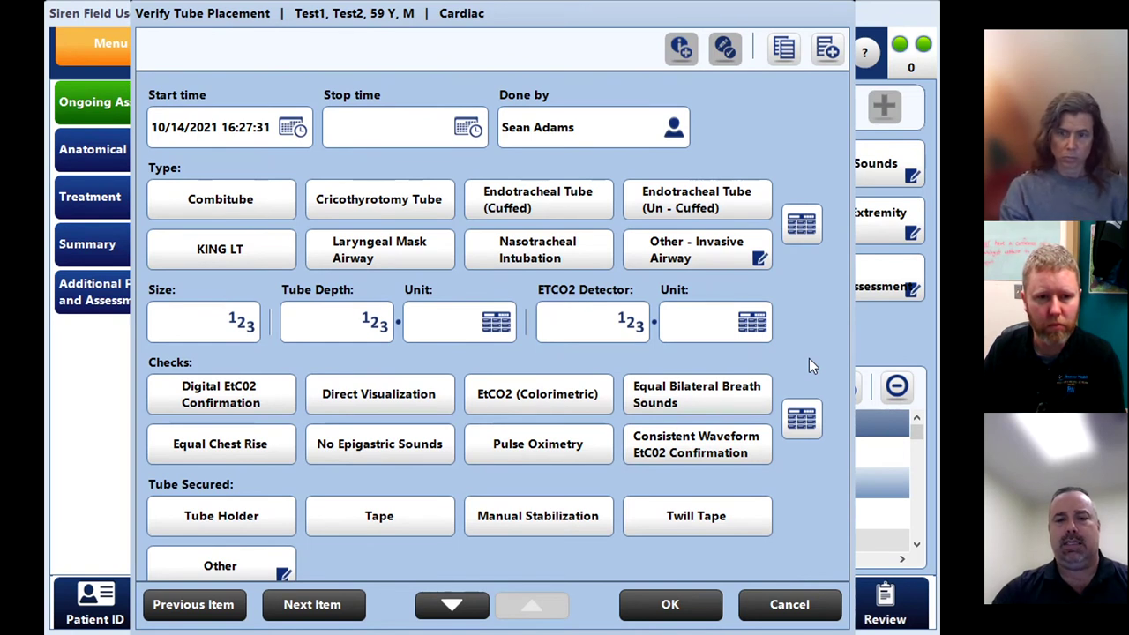
click(690, 606)
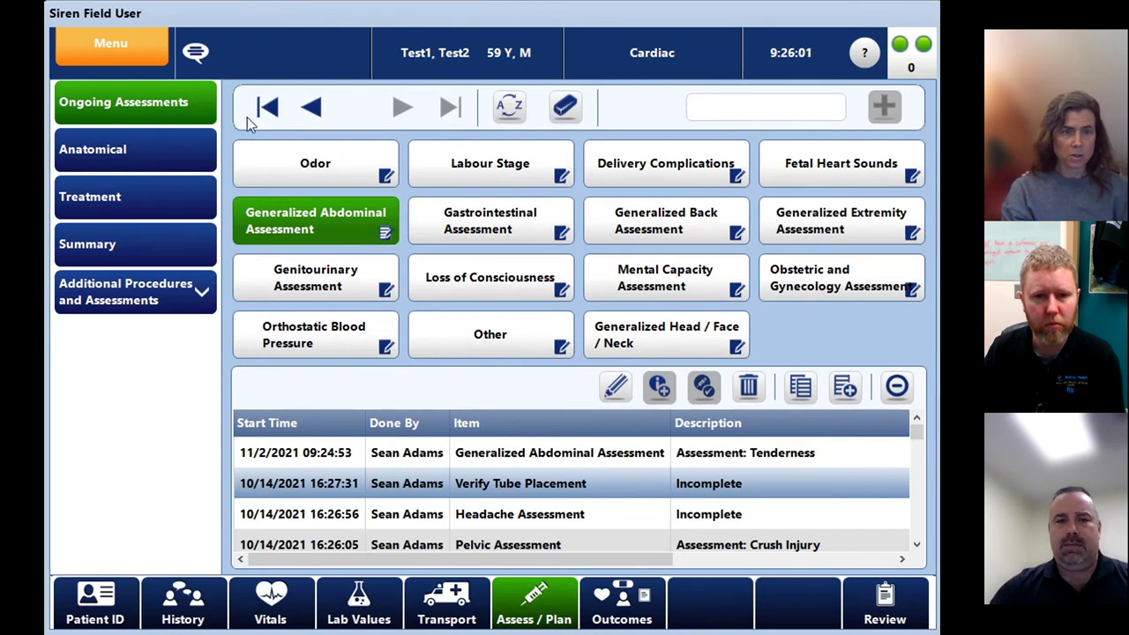
Add a Generalized Chest Assessment entry and close it unchanged, leaving it Incomplete.
click(311, 107)
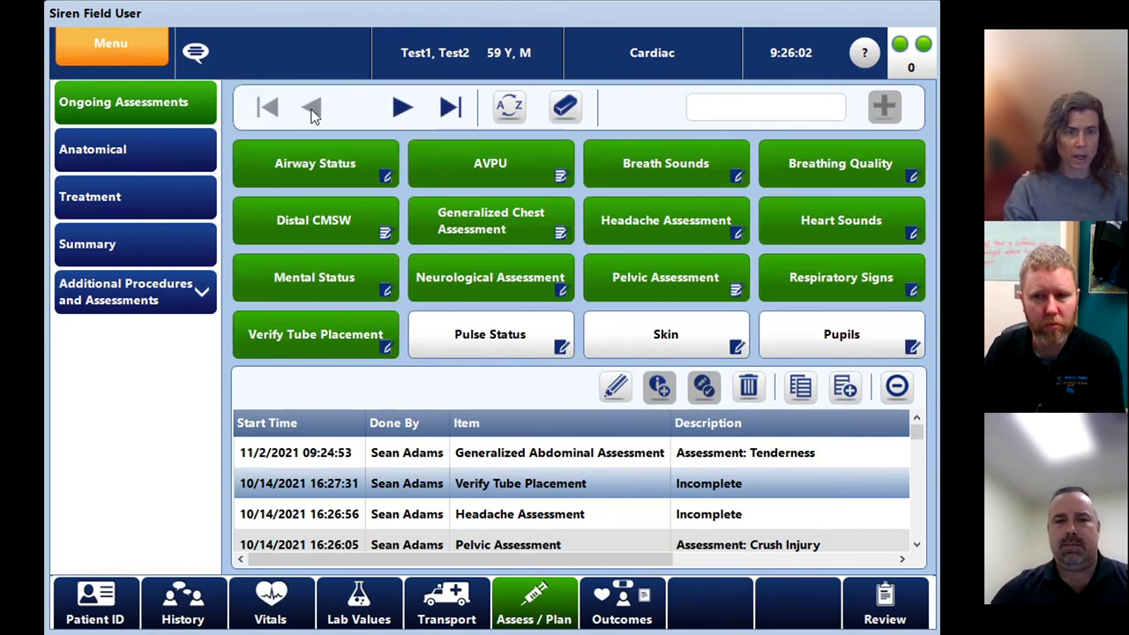
click(466, 234)
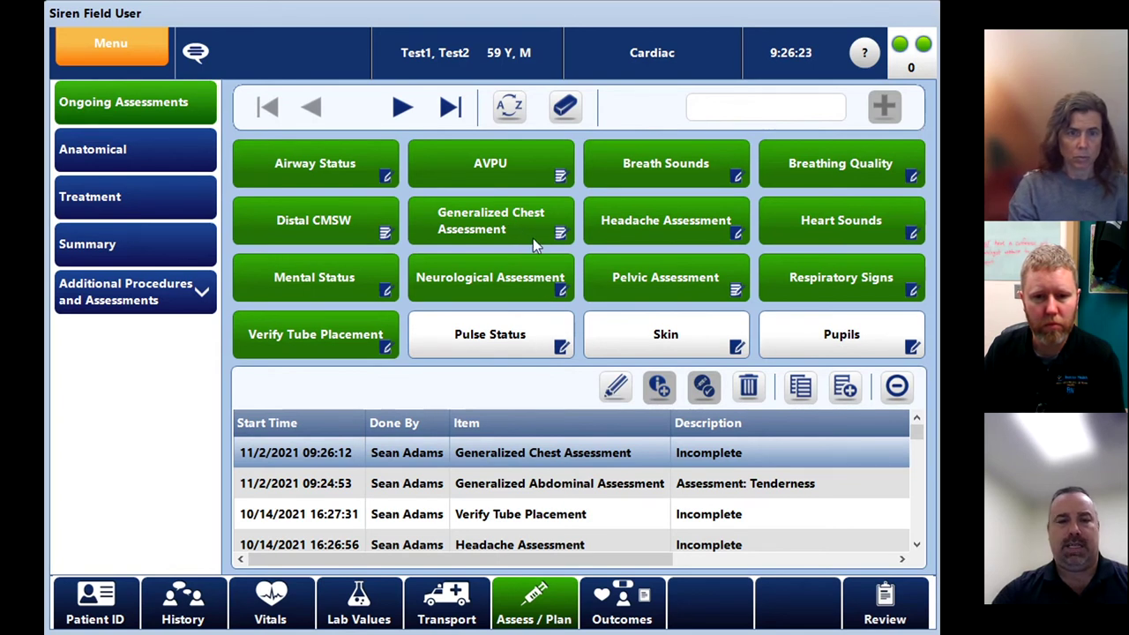
click(617, 397)
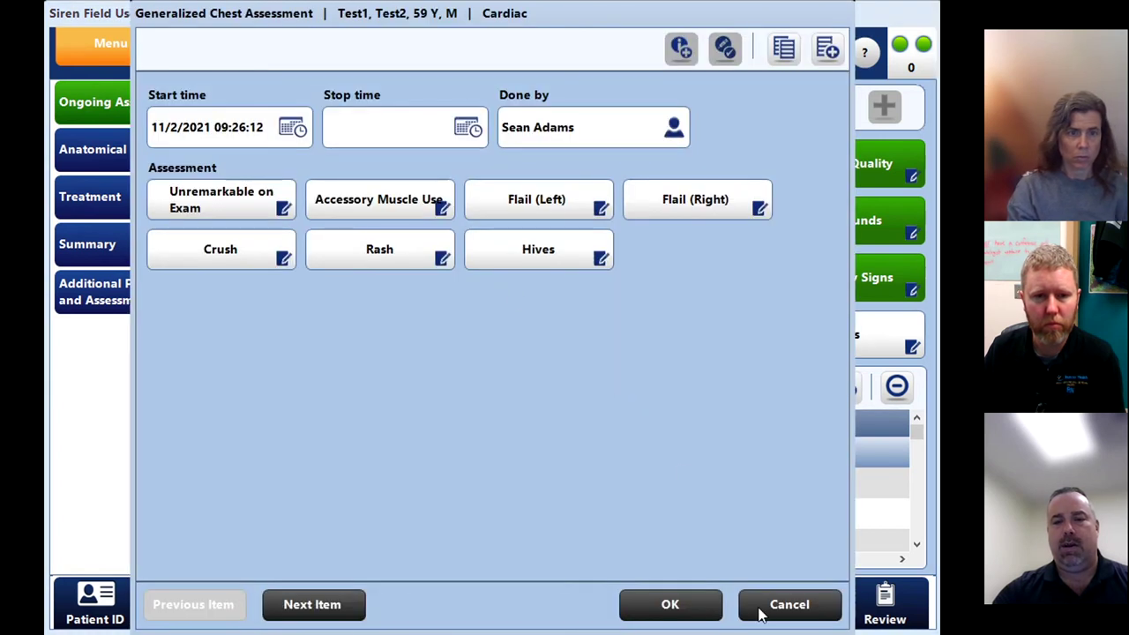
click(768, 606)
Add a second Generalized Chest Assessment recording Rash and save it.
click(465, 231)
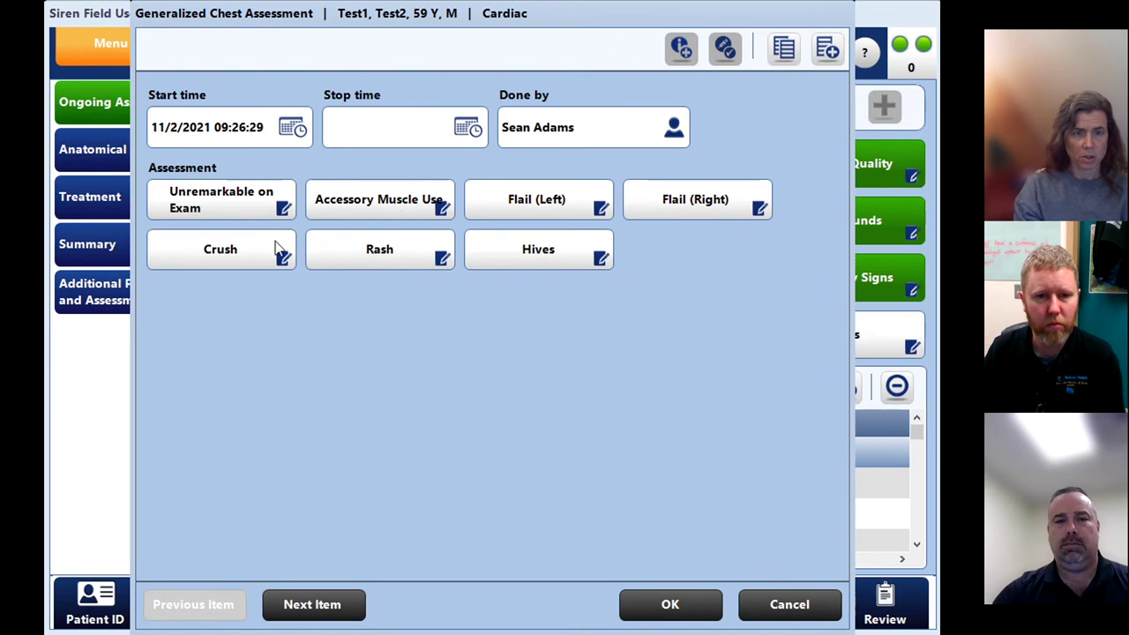
click(382, 246)
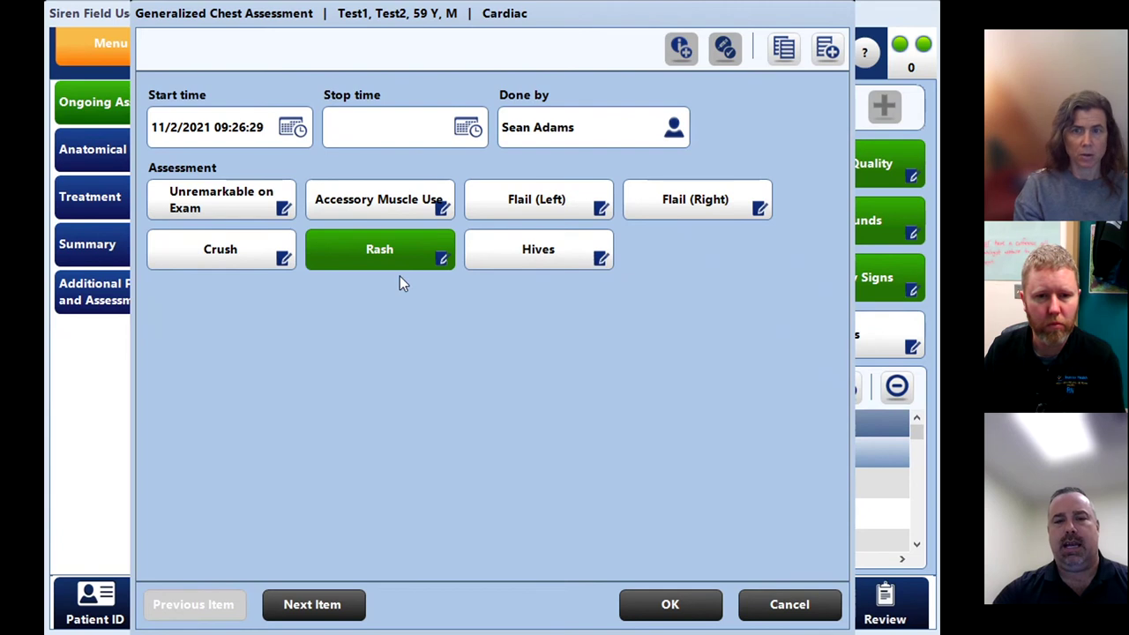
click(389, 250)
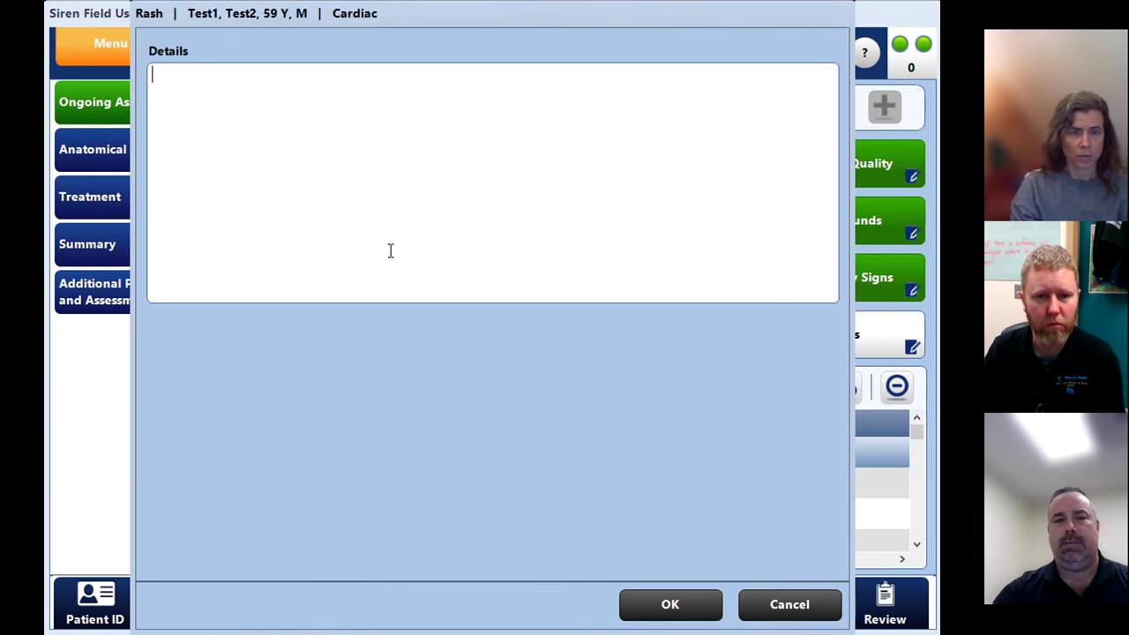
click(685, 607)
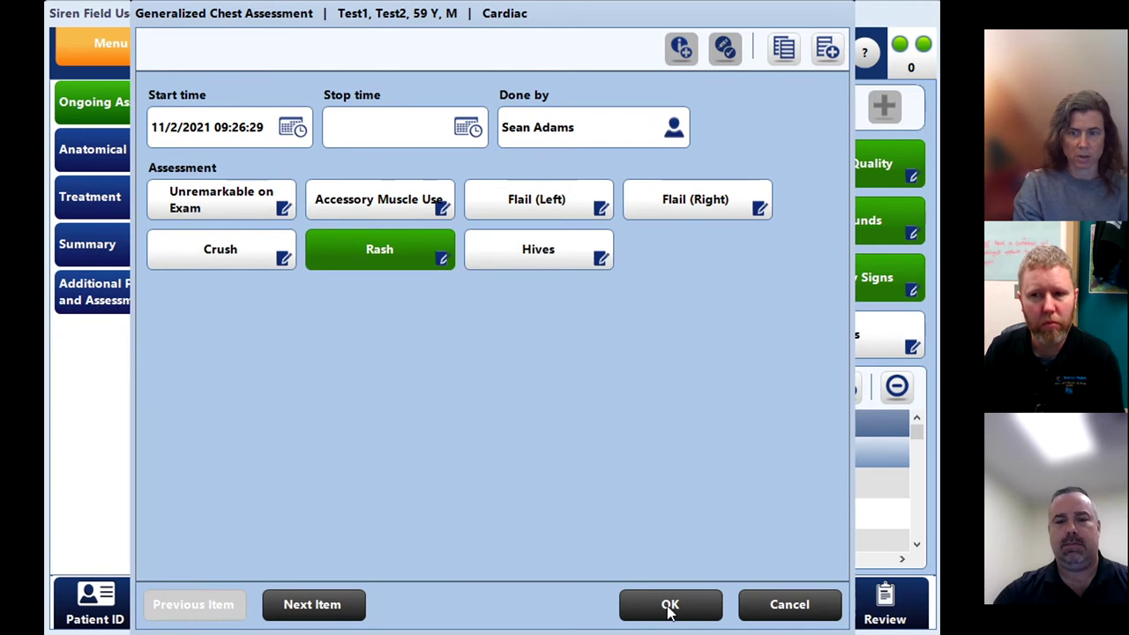
click(324, 605)
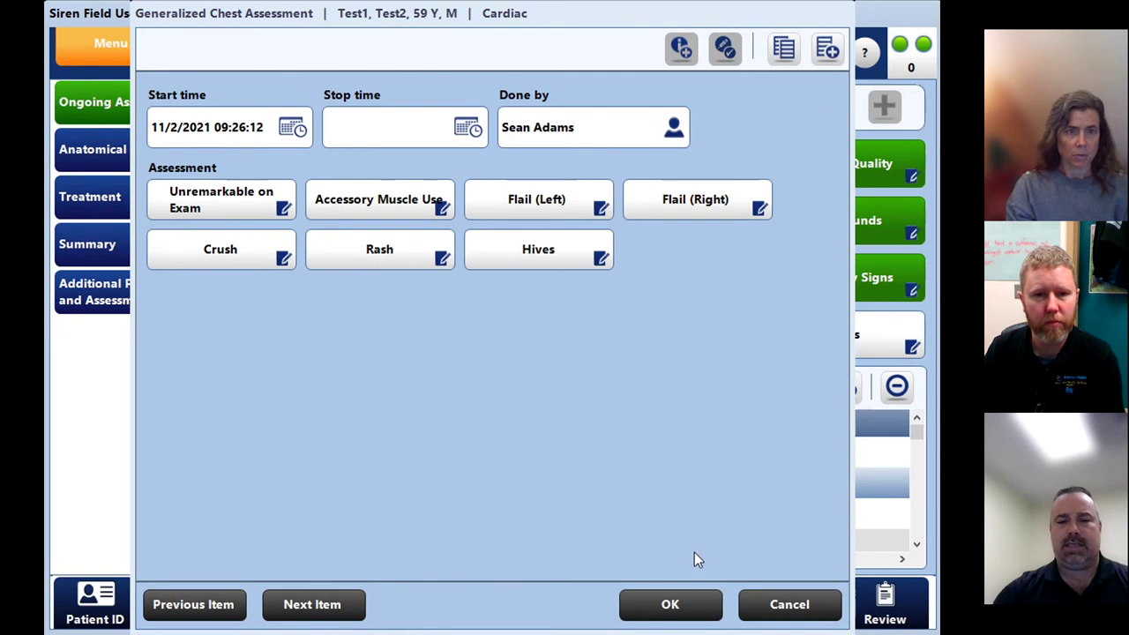
click(784, 606)
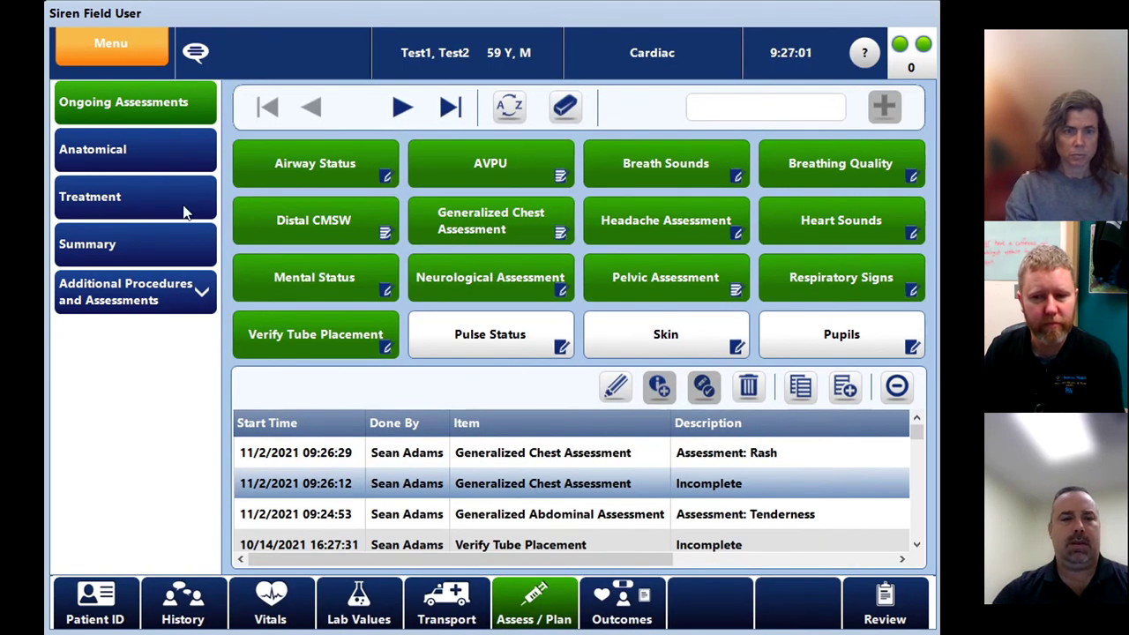
Add an Anatomical finding of Numbness at the Thoracic Spine on the body diagram.
click(170, 156)
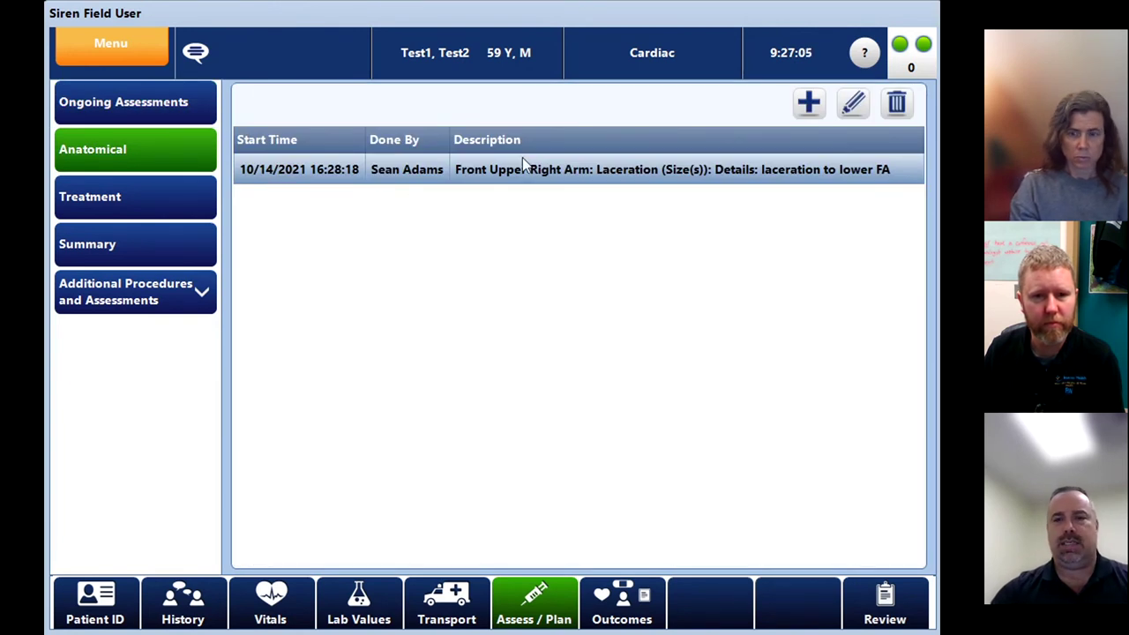
click(808, 101)
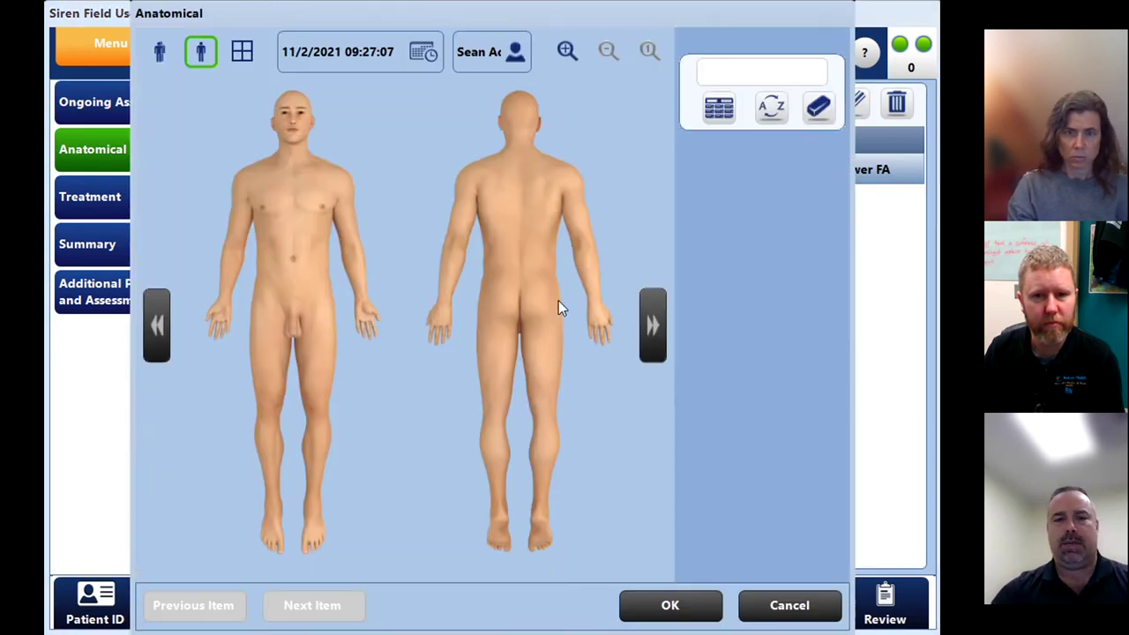
click(520, 195)
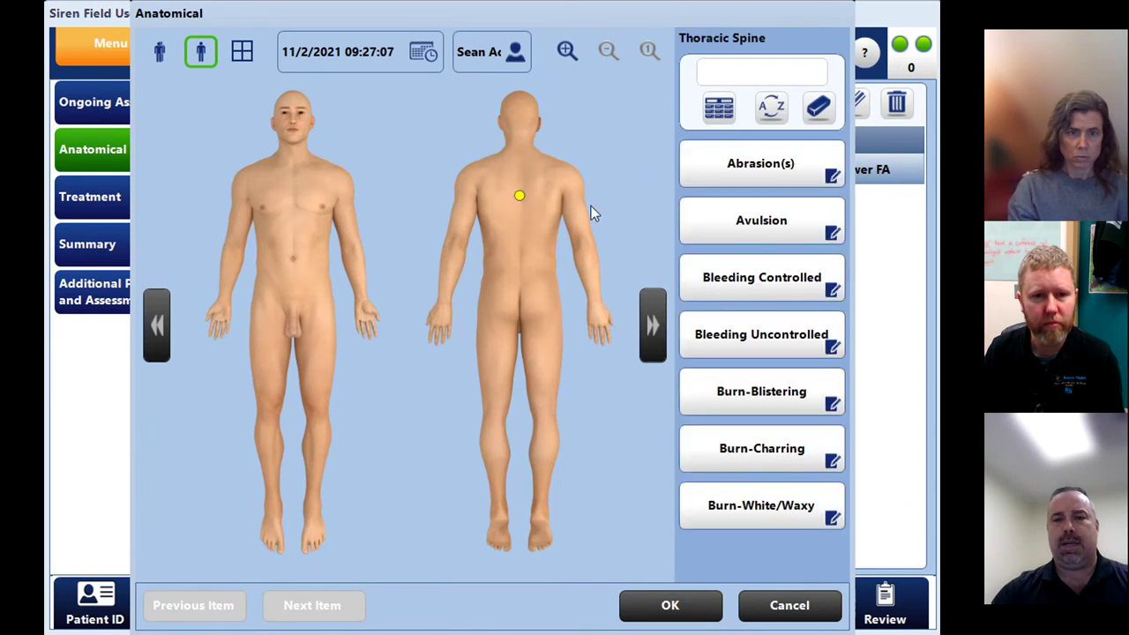
click(755, 78)
text(m)
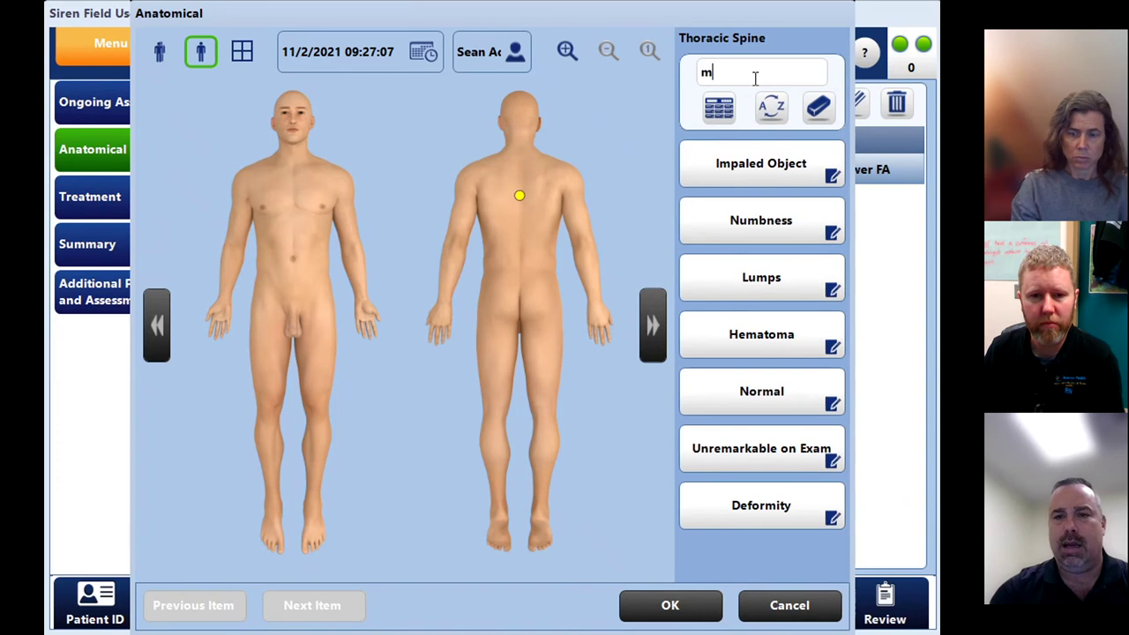
click(730, 229)
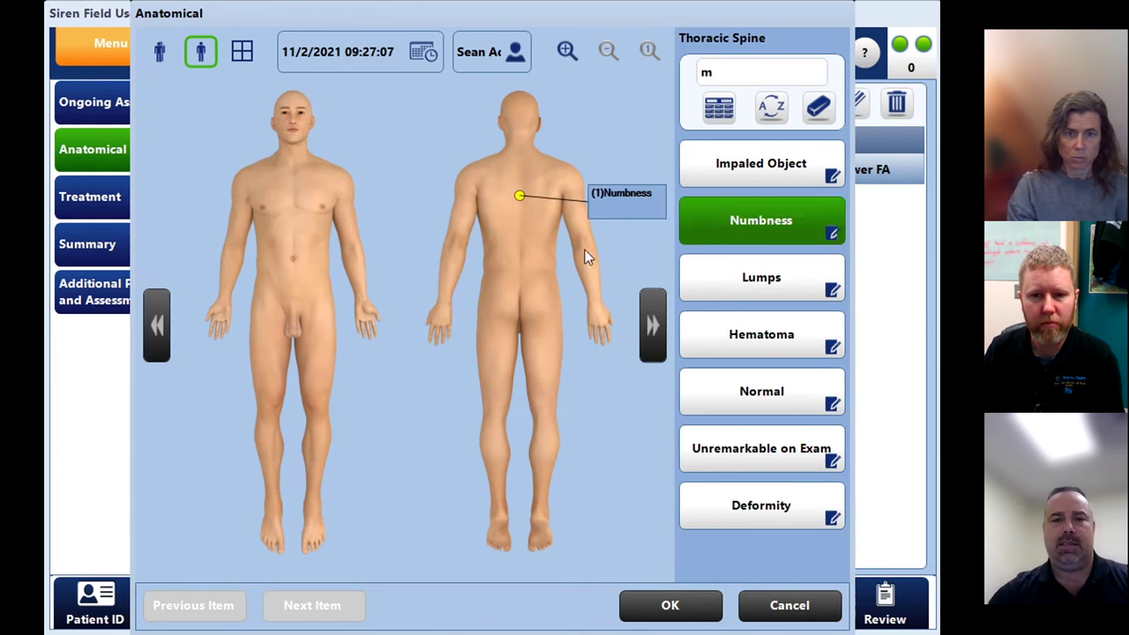
click(679, 605)
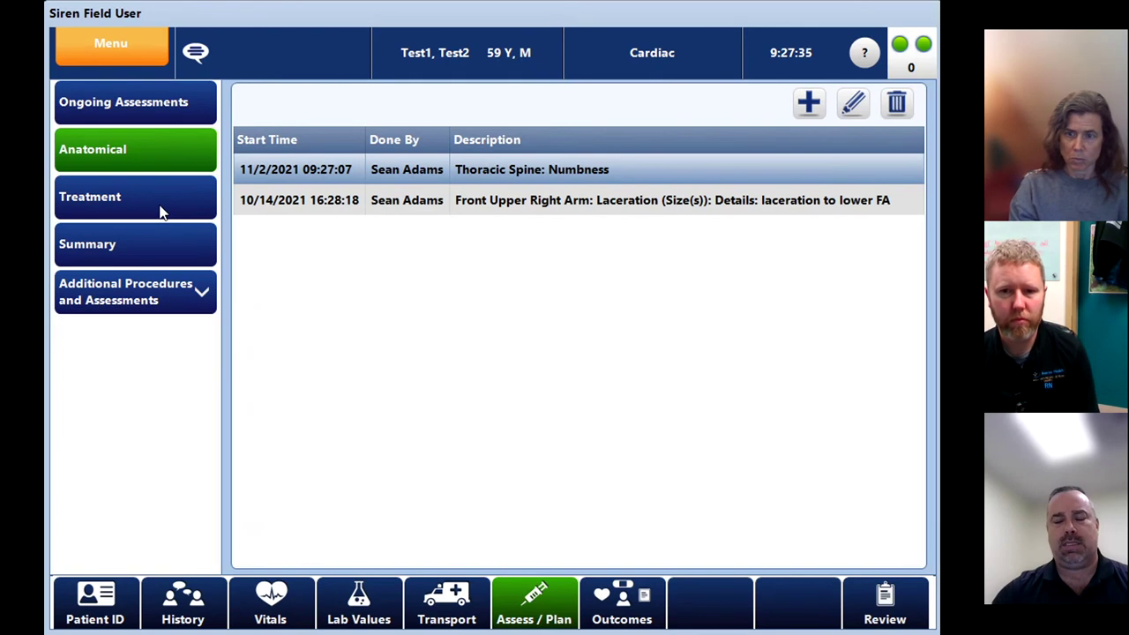
Set the Advanced Airway's Time Attempts Abandoned to now (11/2/2021 09:27:52) and save it.
click(161, 212)
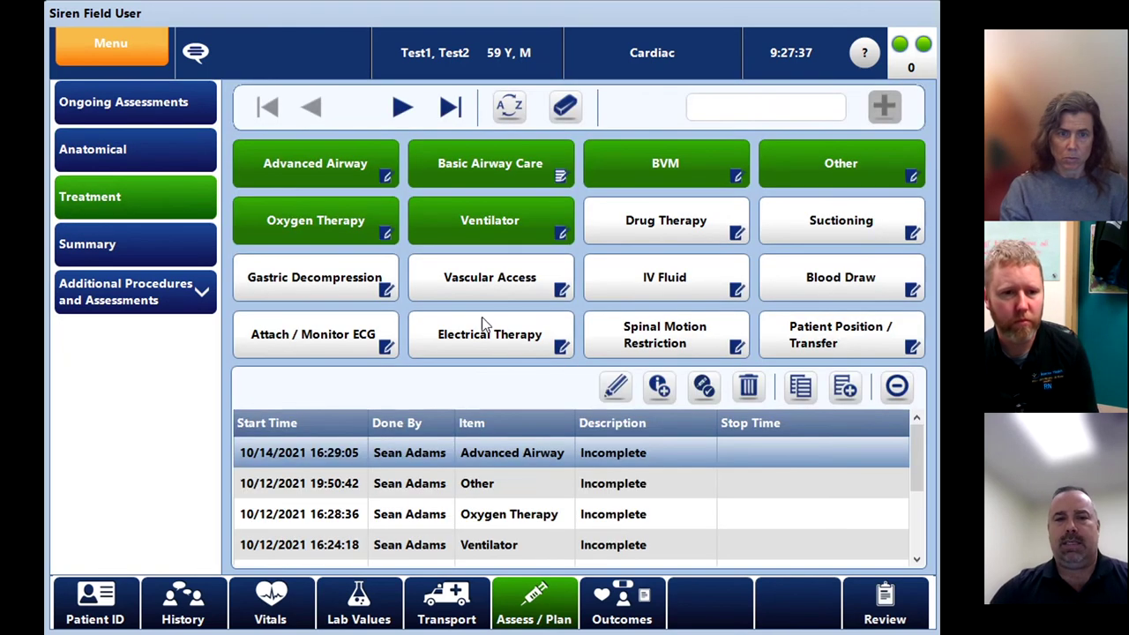
click(614, 388)
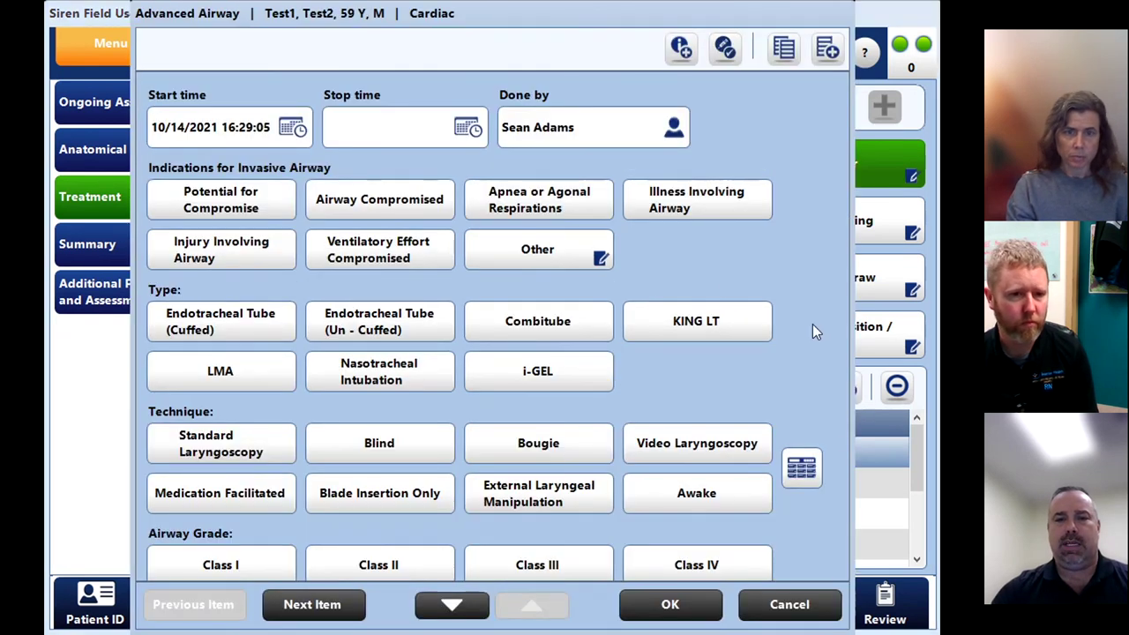
scroll(812, 324, down, 2)
scroll(812, 324, down, 4)
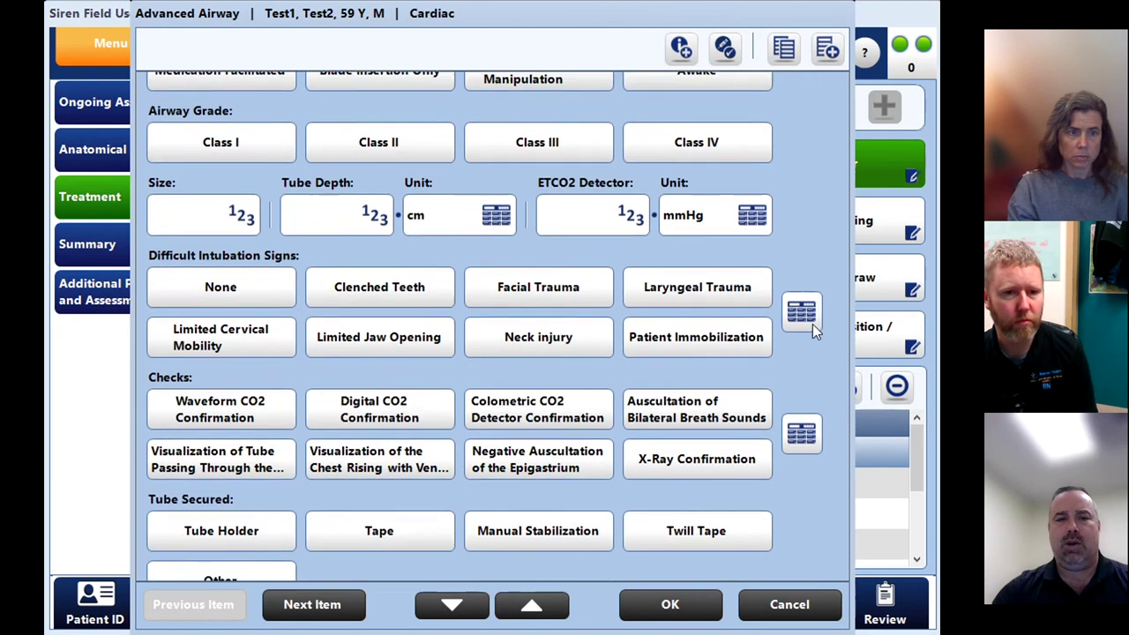
scroll(812, 324, down, 2)
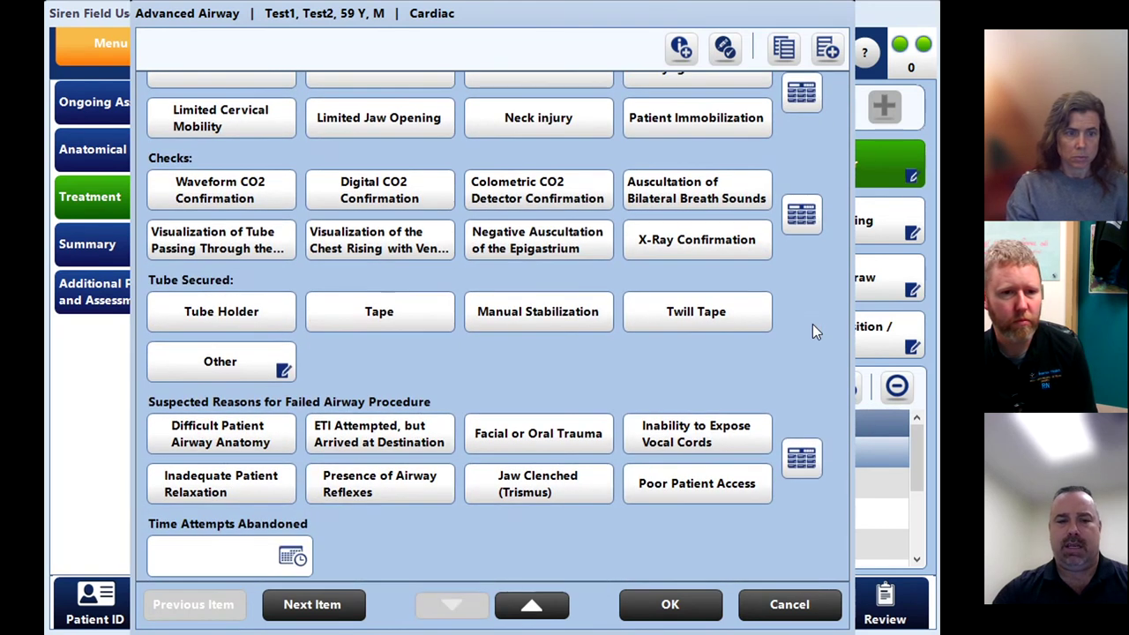
scroll(812, 324, up, 3)
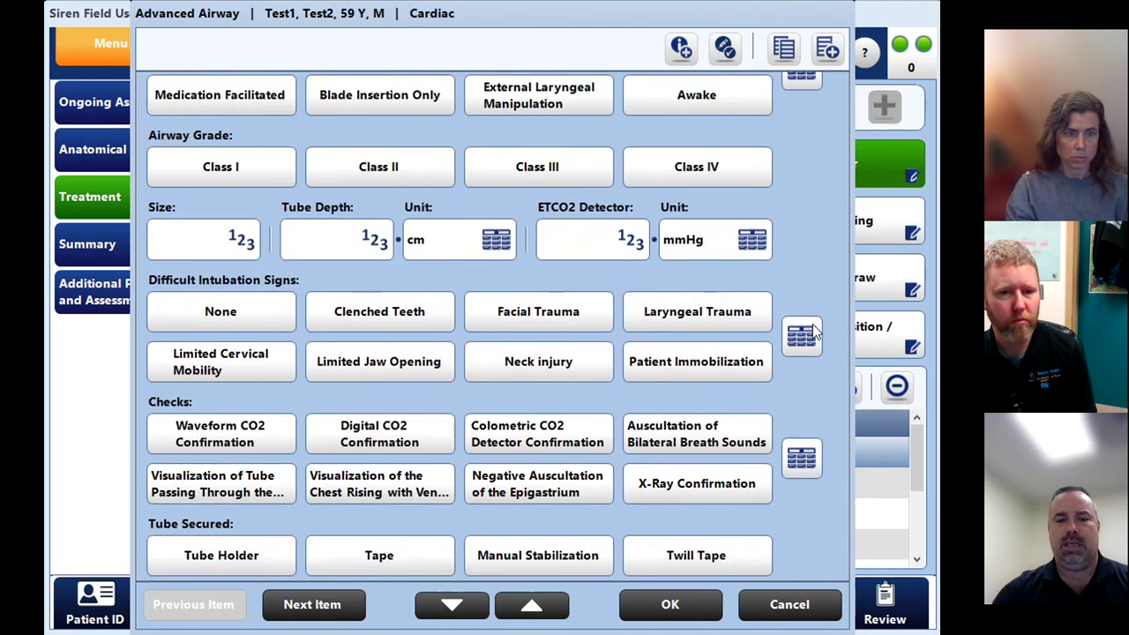
scroll(812, 324, down, 3)
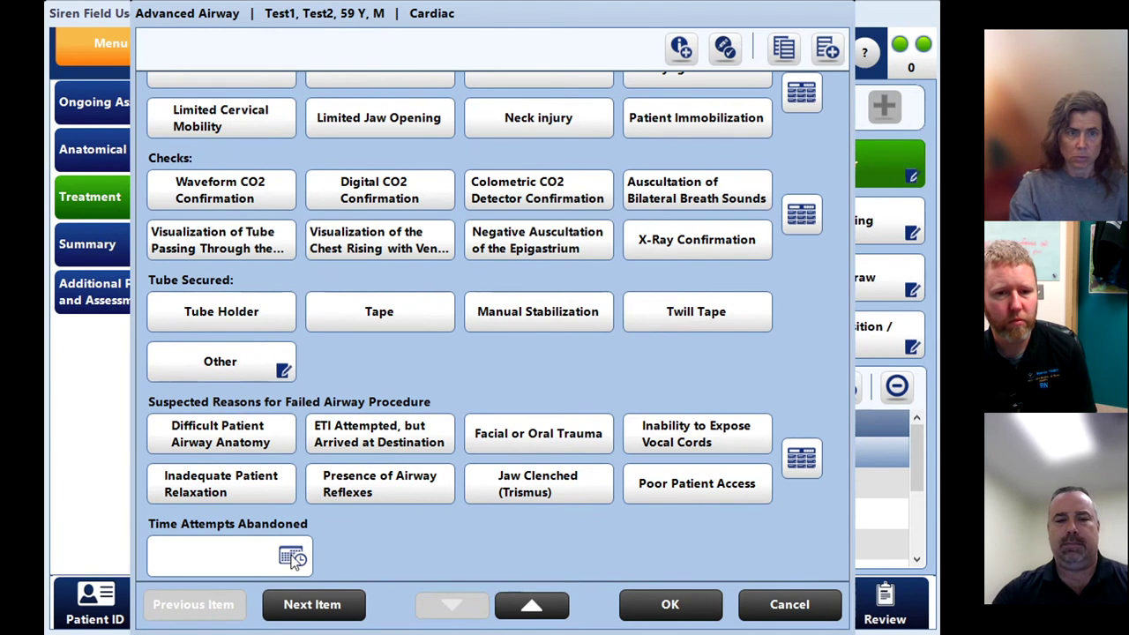
click(294, 557)
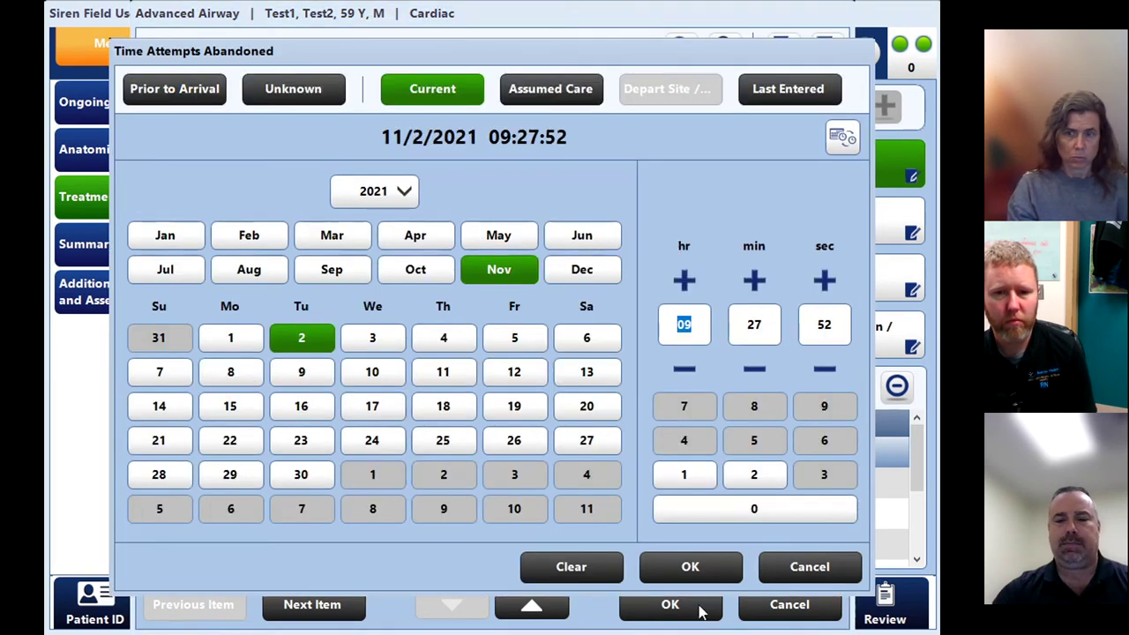
click(704, 568)
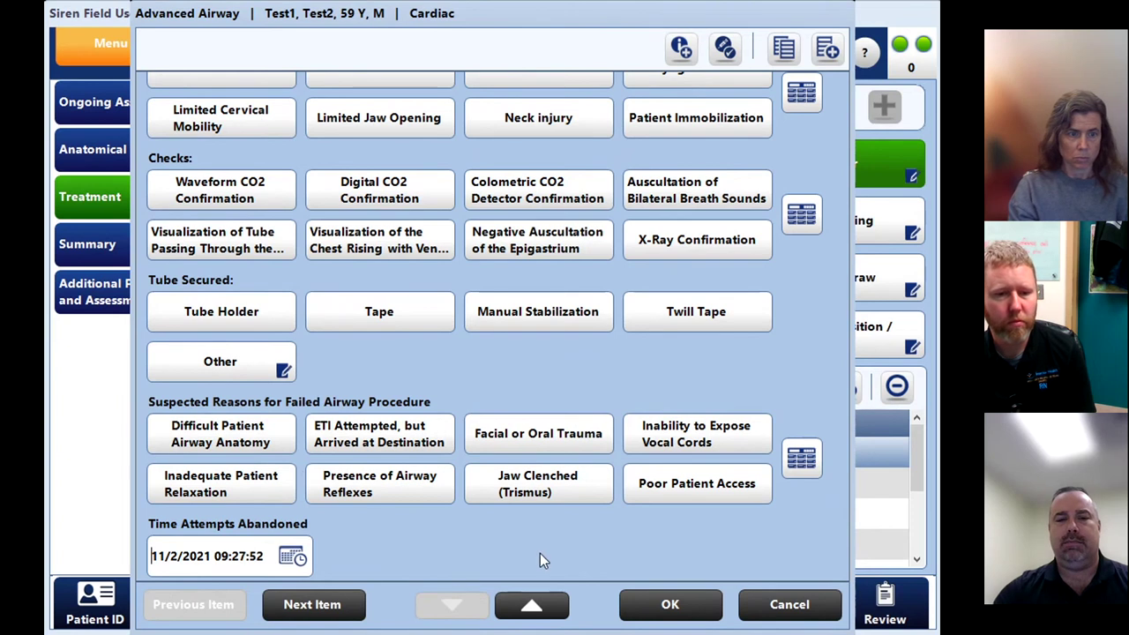
scroll(813, 377, up, 1)
scroll(809, 371, up, 10)
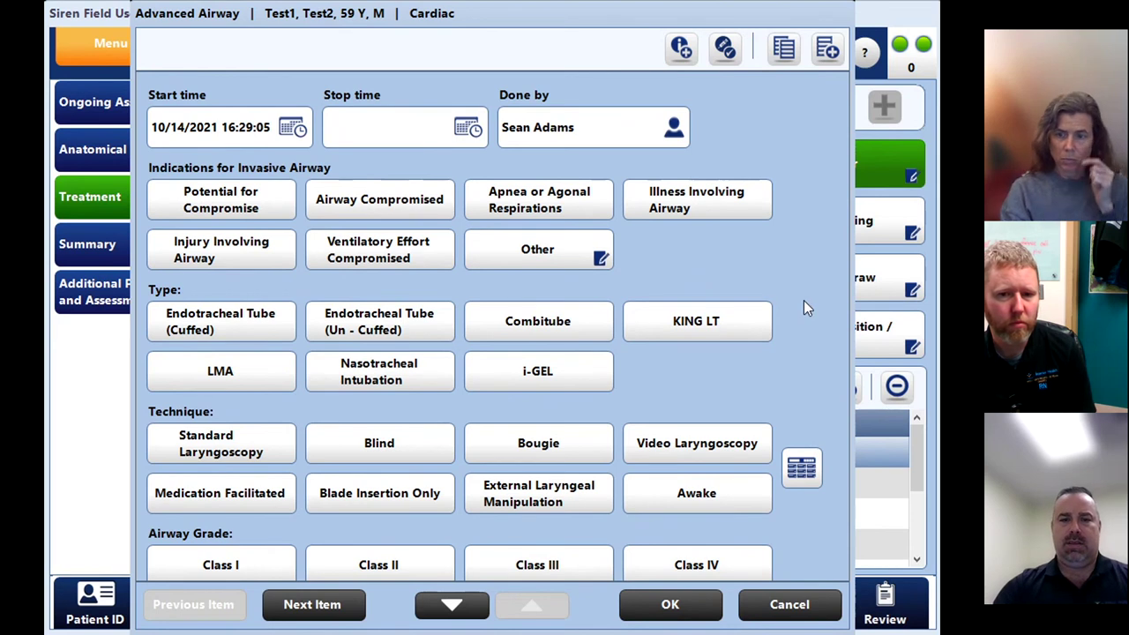
click(670, 605)
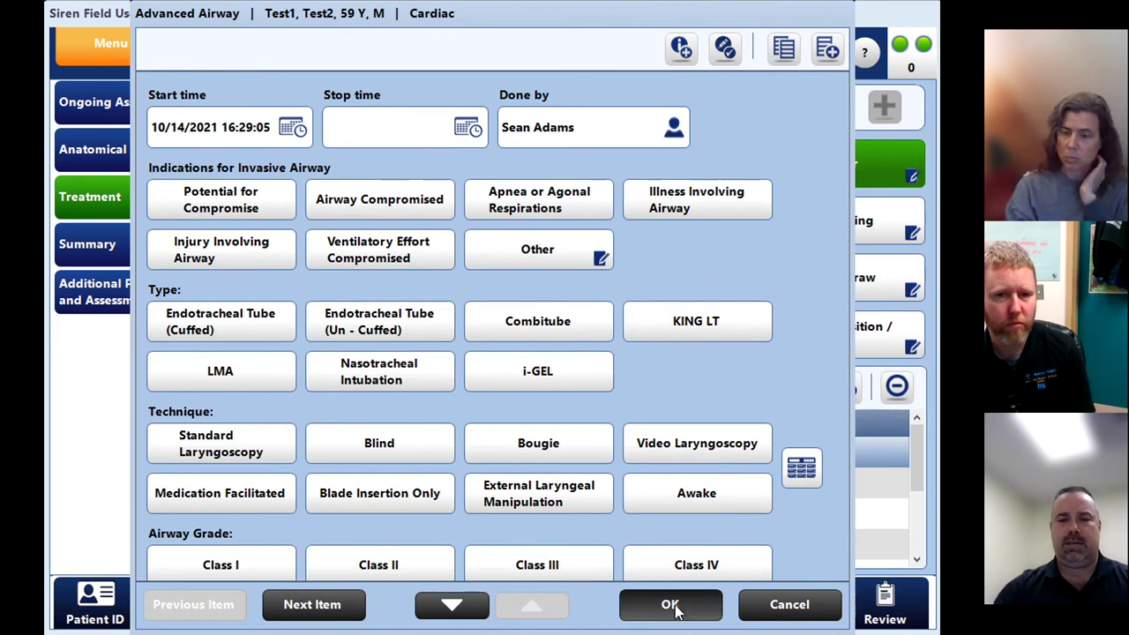
Page the Treatment grid forward twice to the final page, Vagal Manuever through Venous Access-Swan Ganz Maintenance.
scroll(559, 520, down, 5)
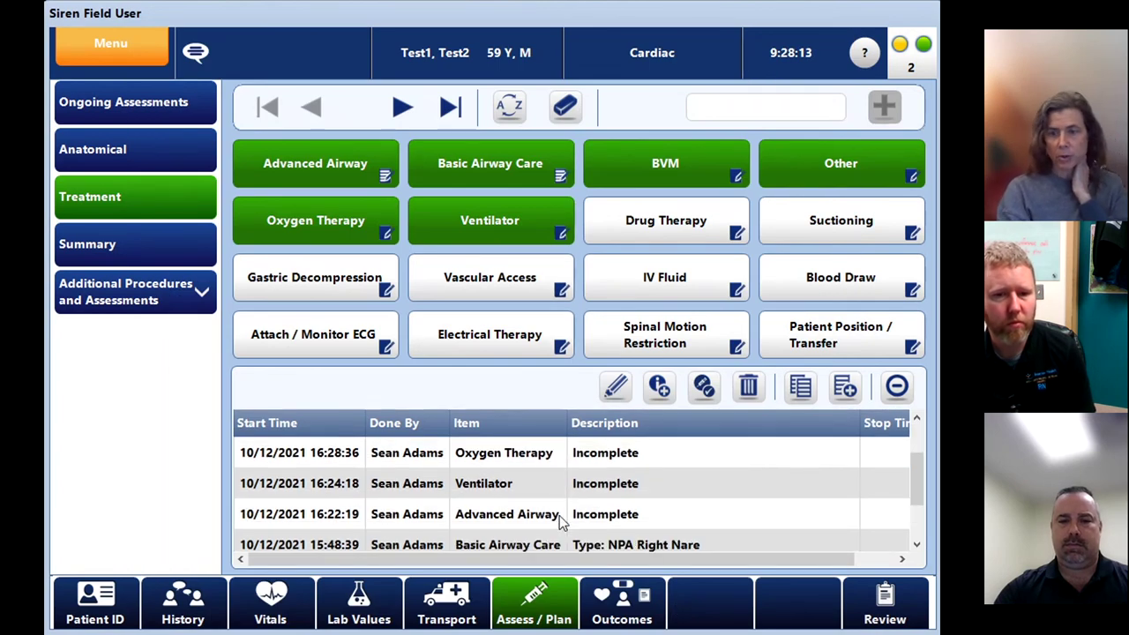
scroll(560, 515, up, 5)
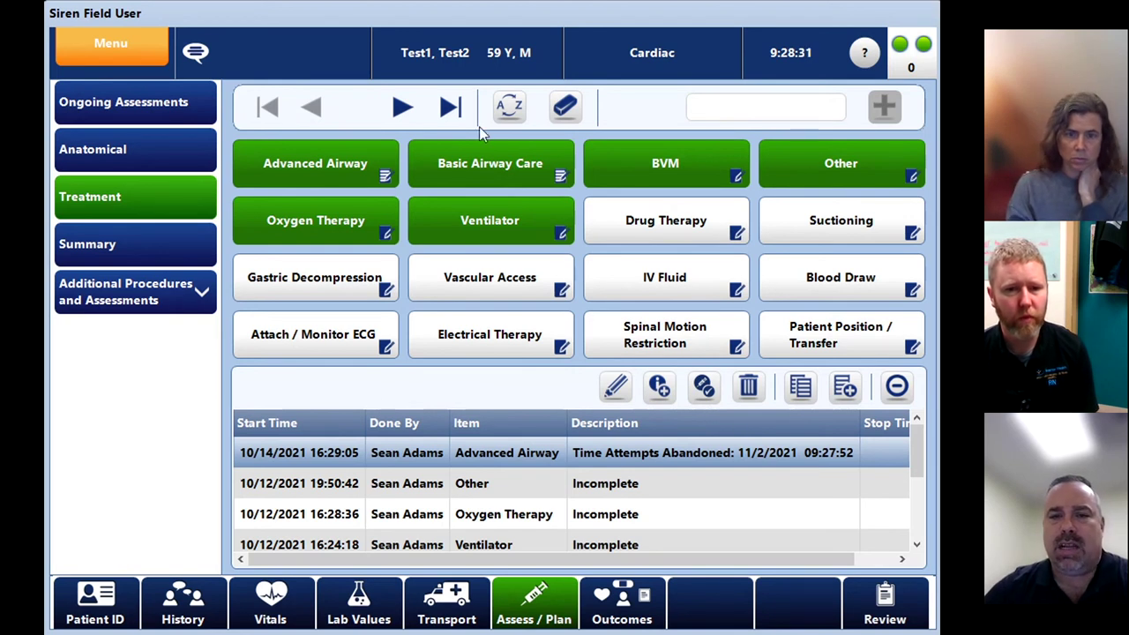
click(401, 106)
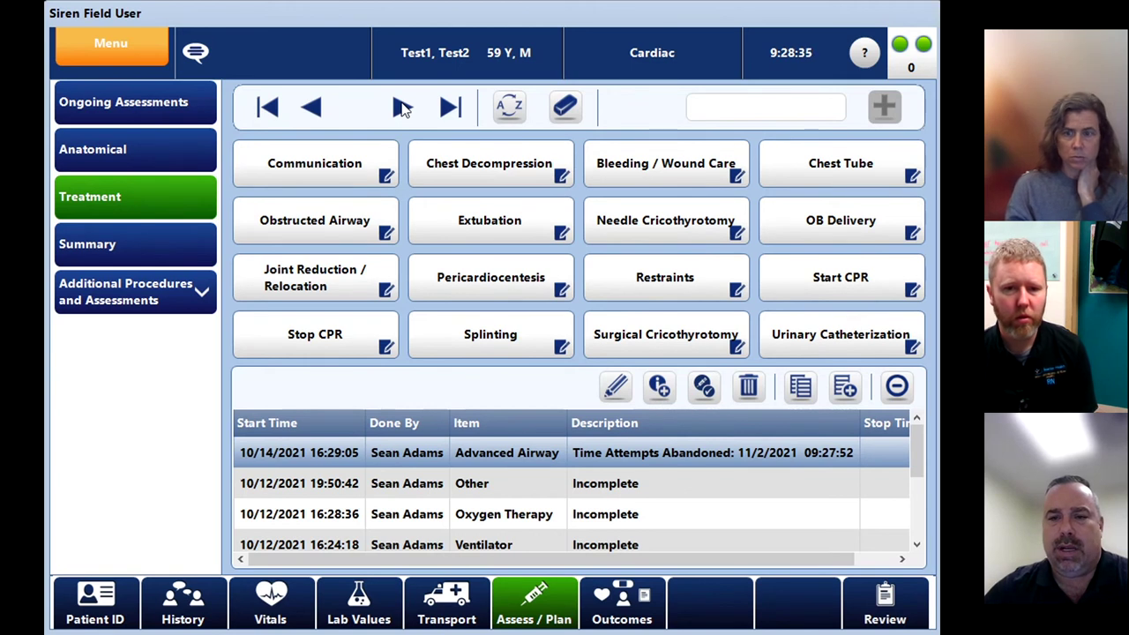
click(401, 106)
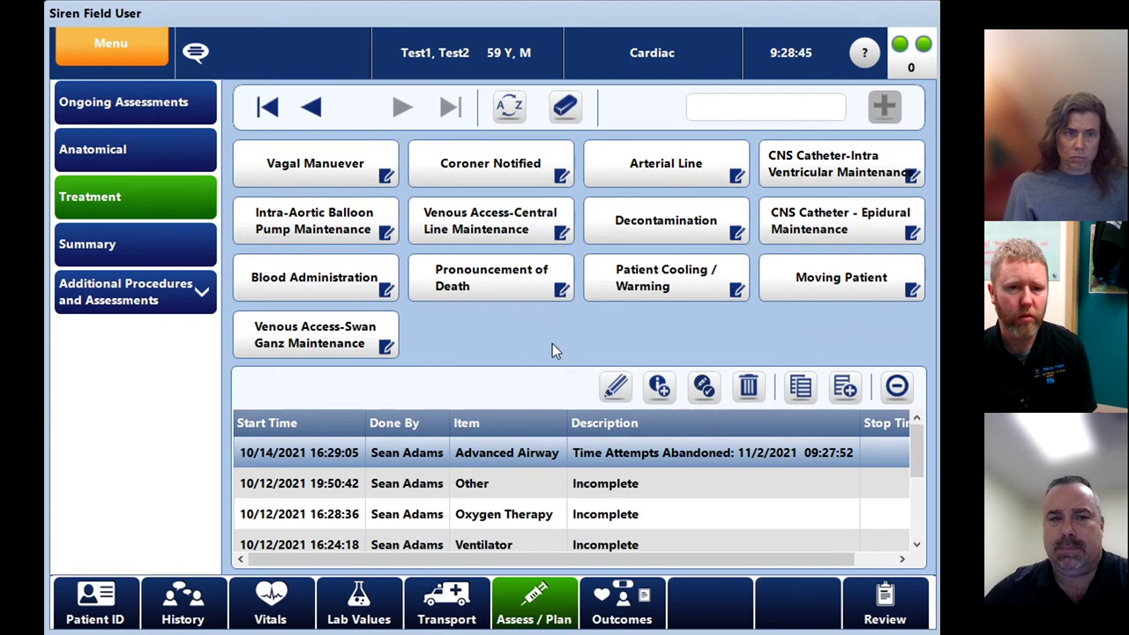
Review the Summary of charted entries, then return to Ongoing Assessments.
click(164, 245)
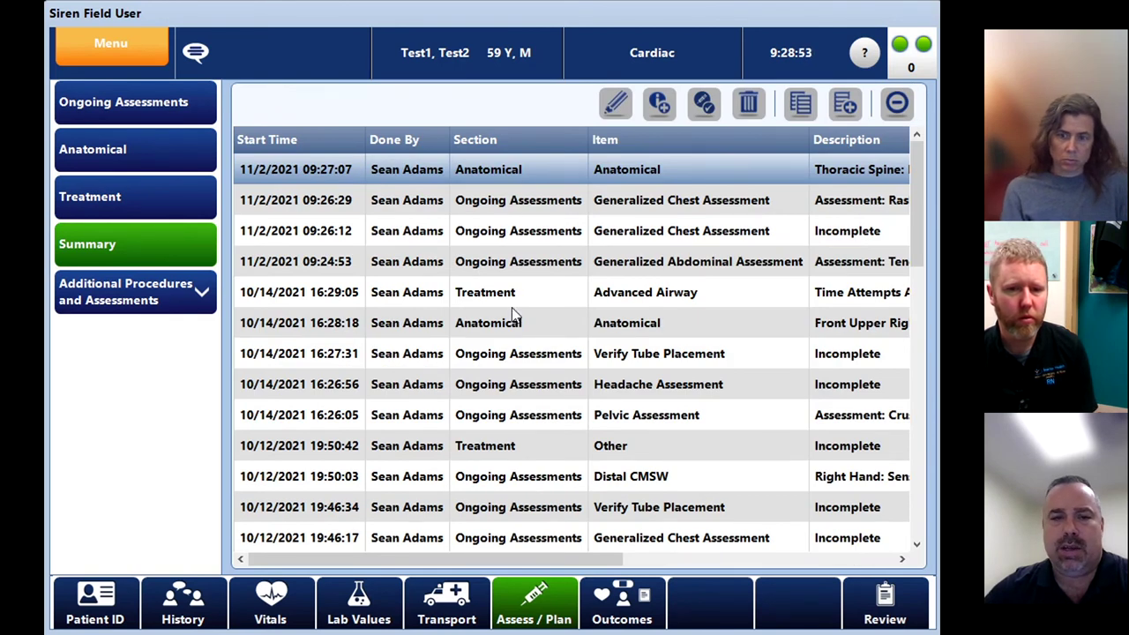
scroll(515, 318, down, 2)
scroll(514, 314, up, 2)
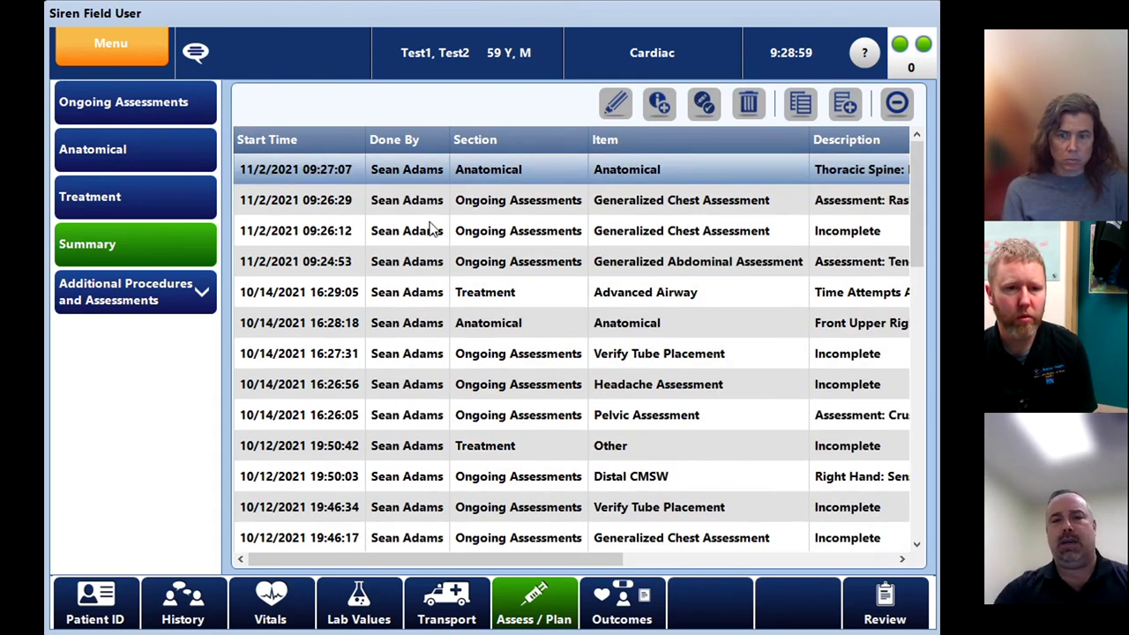
click(175, 103)
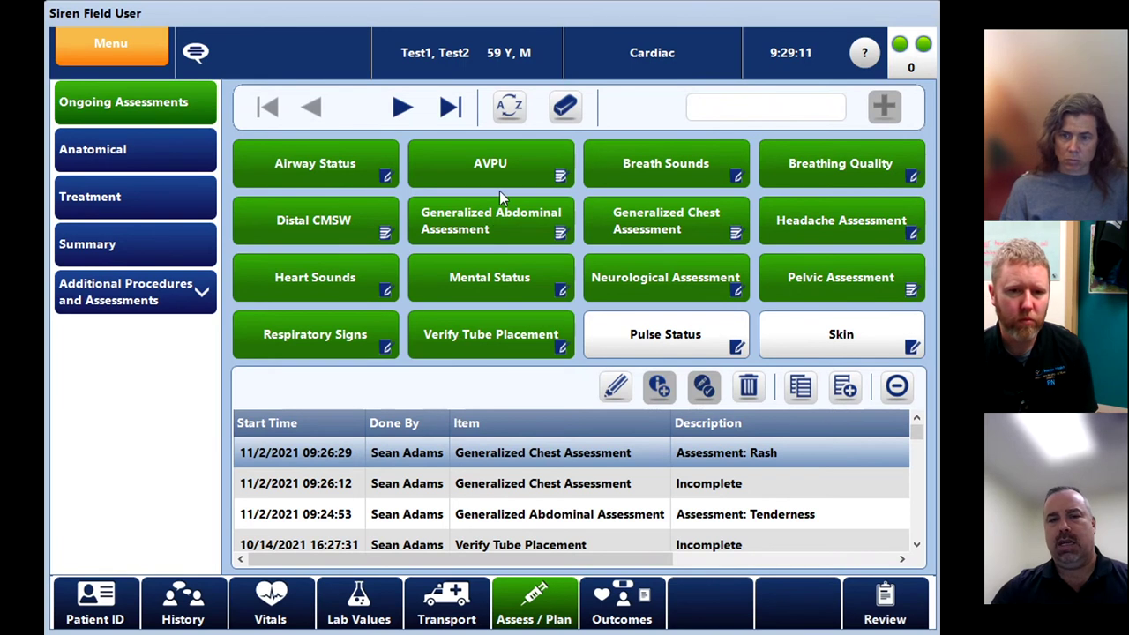
Add an AVPU entry and set its start time to the Assumed Care time.
click(495, 148)
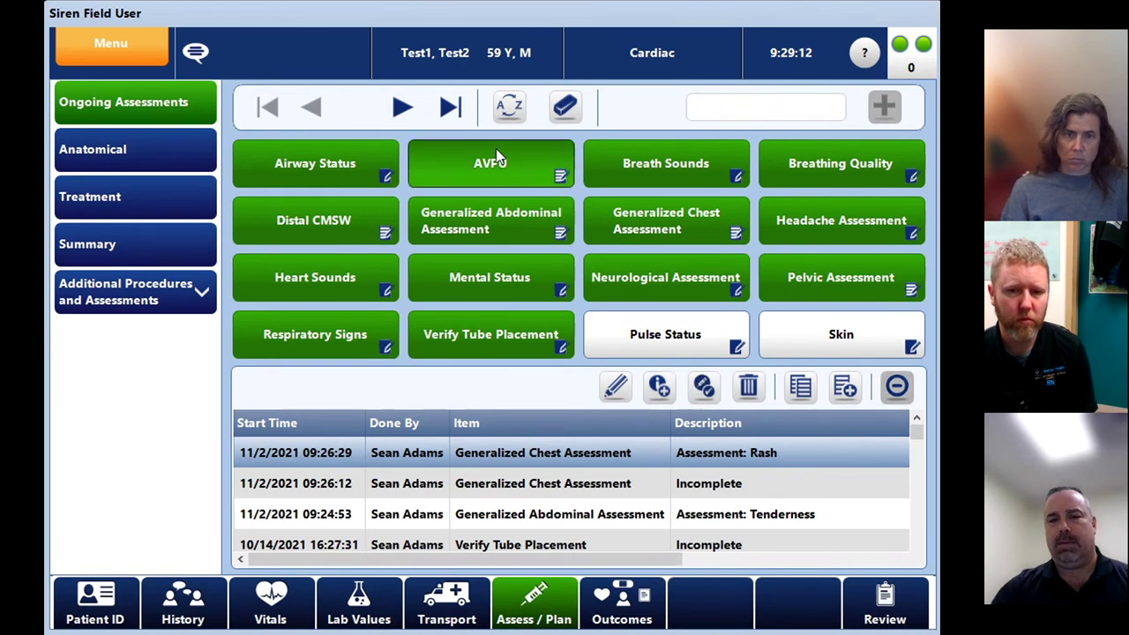
click(614, 386)
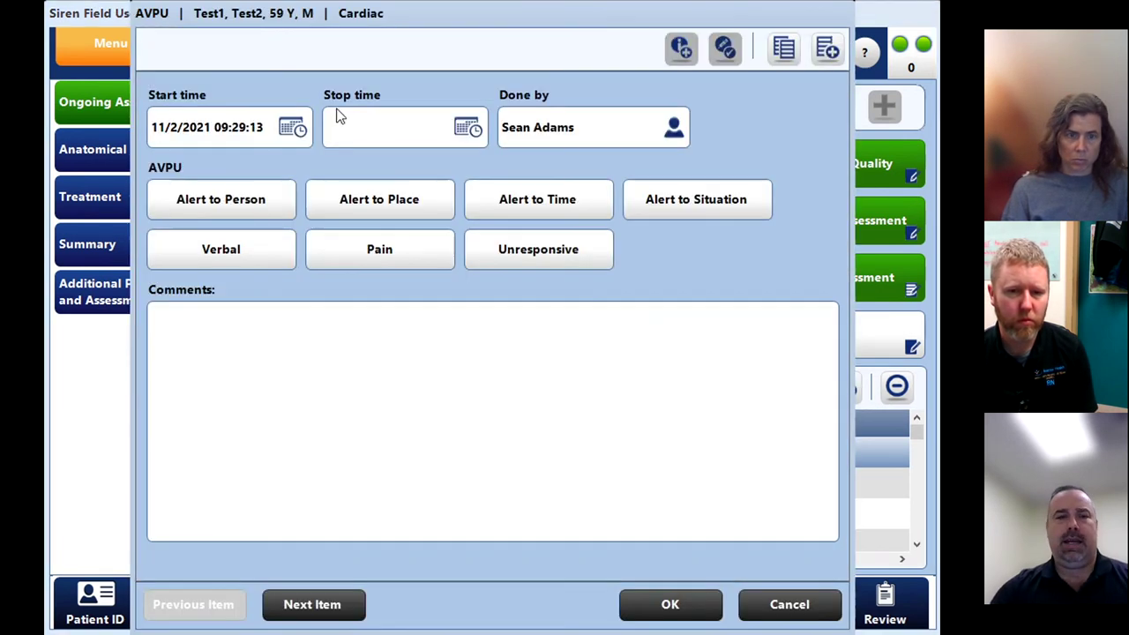
click(293, 129)
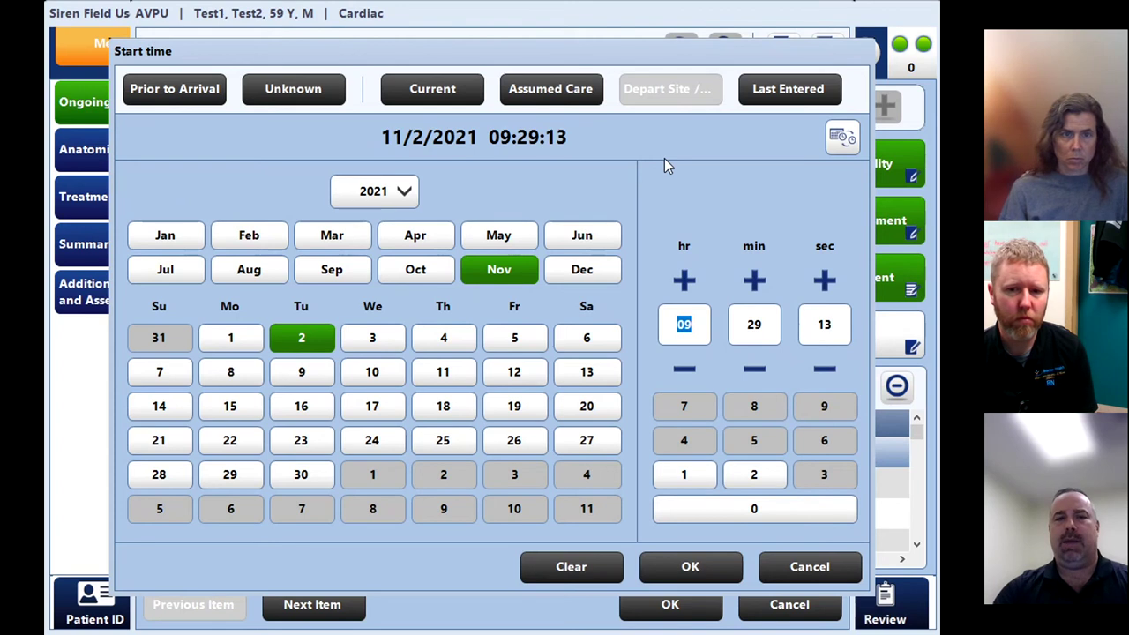
click(554, 96)
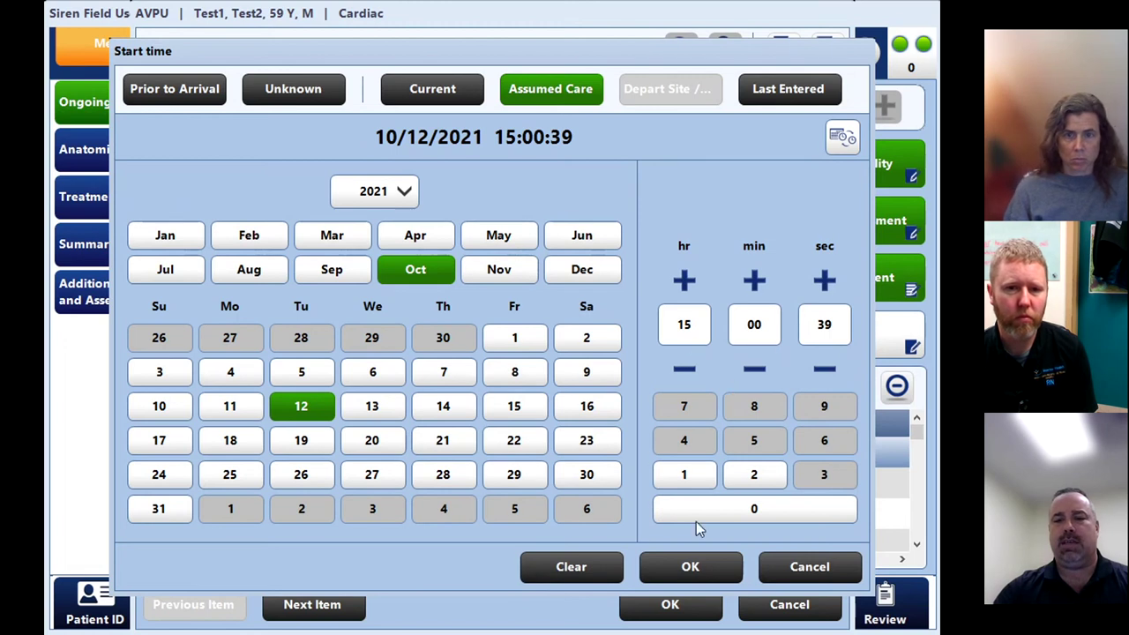
click(685, 567)
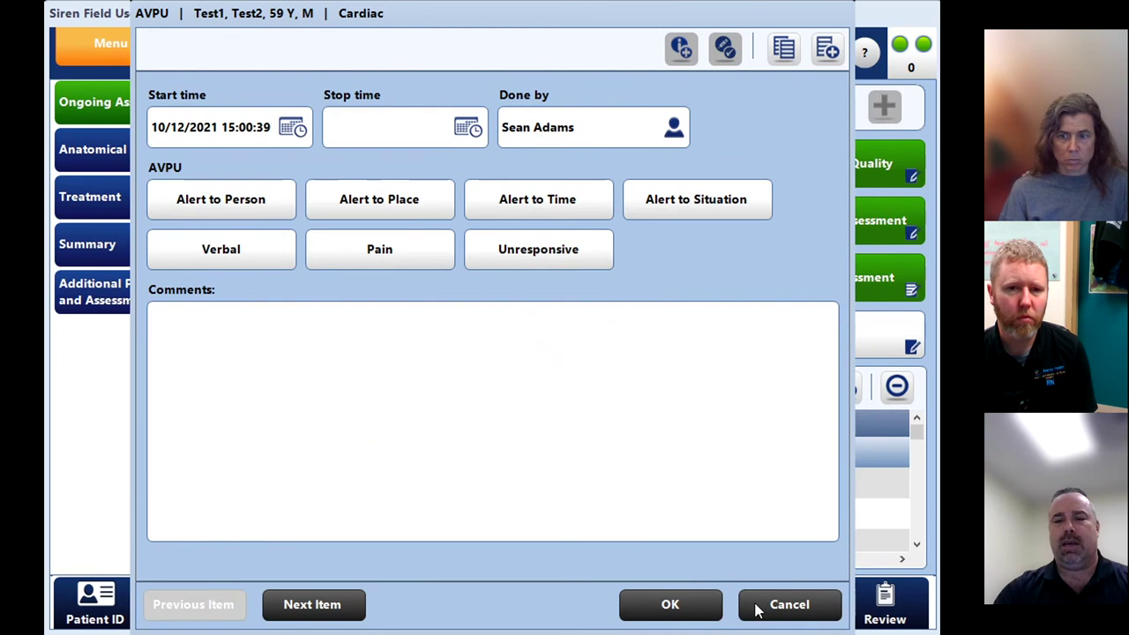
Change the AVPU start time to the last entered time, 10/12/2021 15:00:39, and save.
click(294, 130)
click(431, 91)
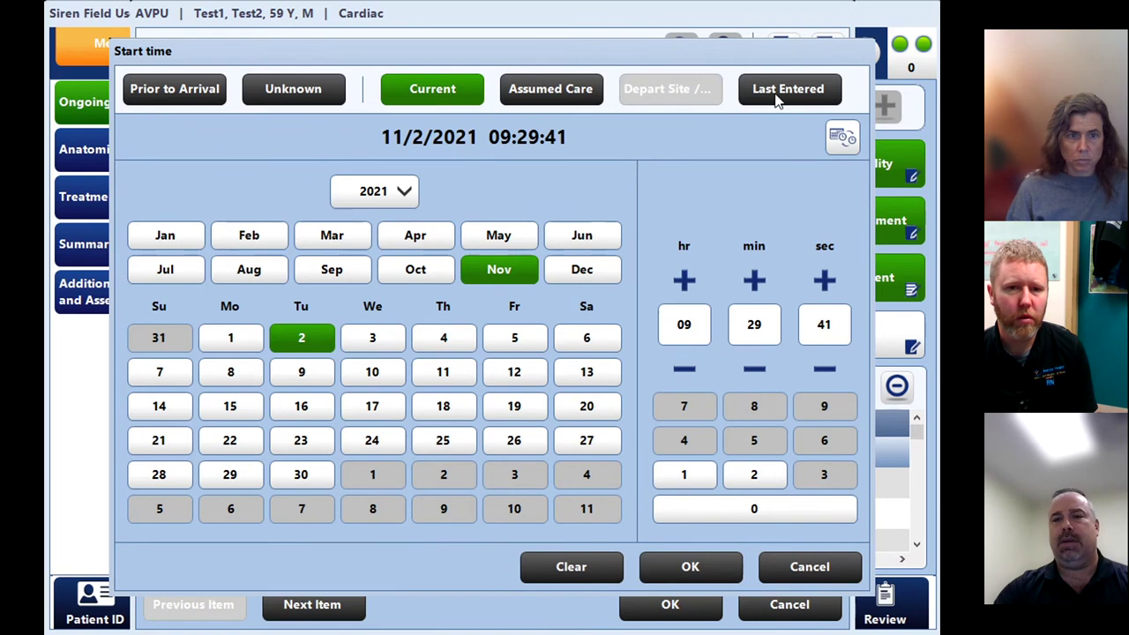
click(778, 99)
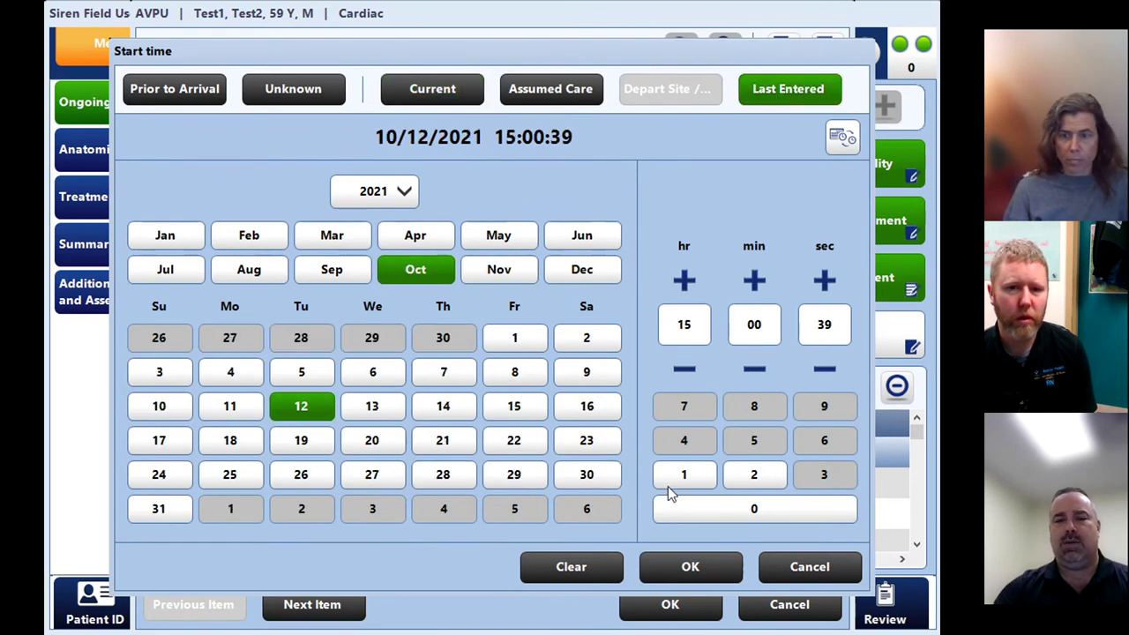
click(686, 571)
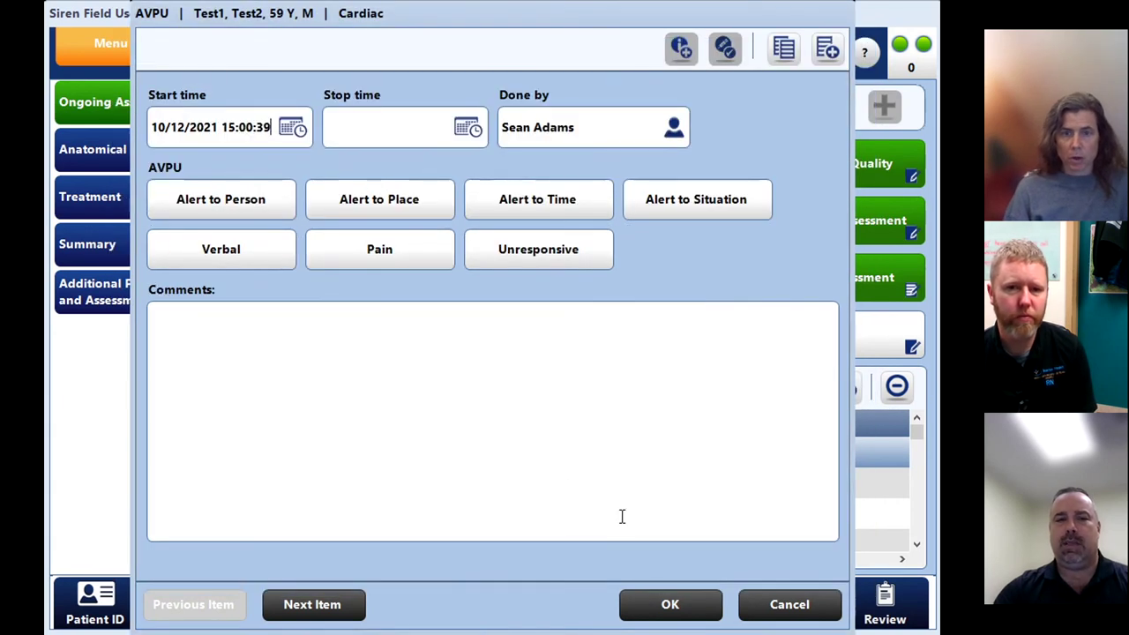
click(670, 605)
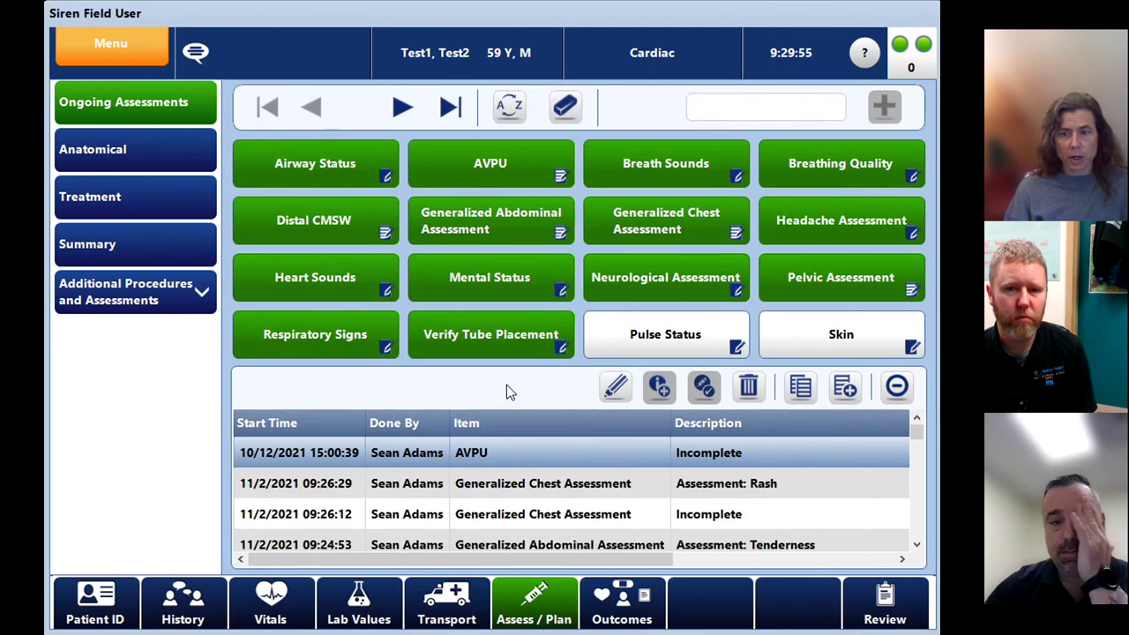
Add another AVPU entry, then cancel its start time picker and form unchanged.
click(496, 168)
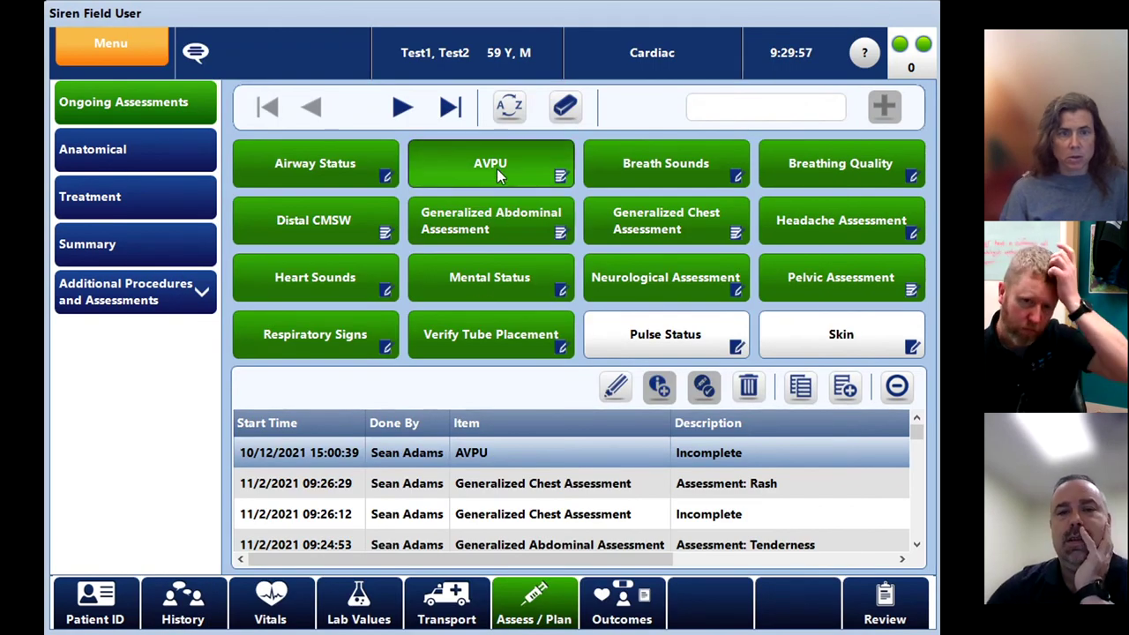
click(614, 388)
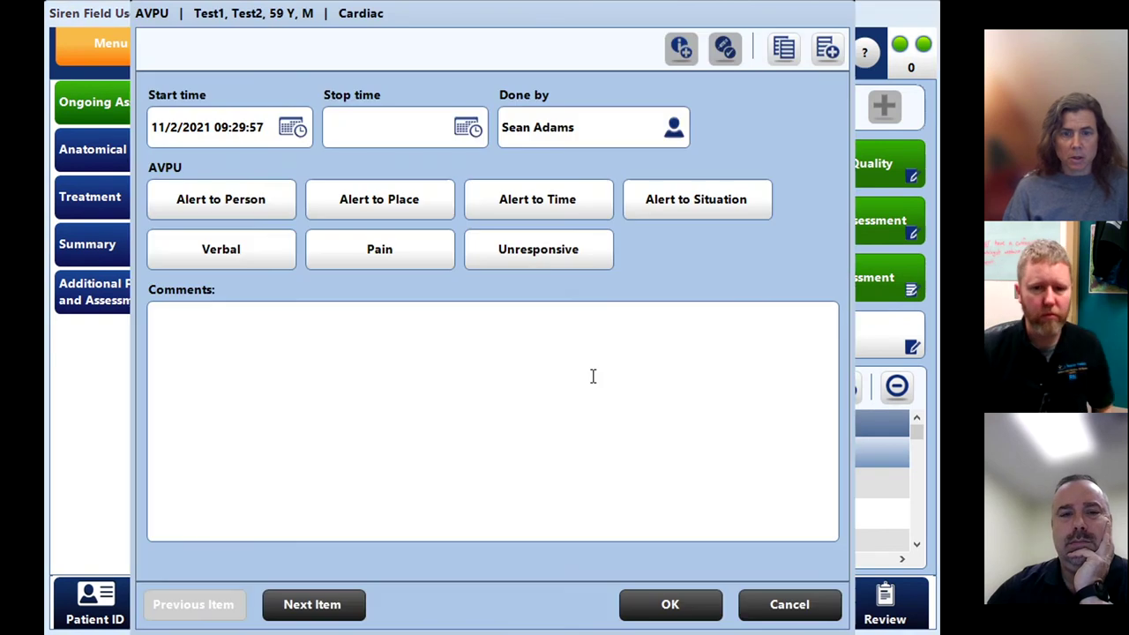
click(292, 128)
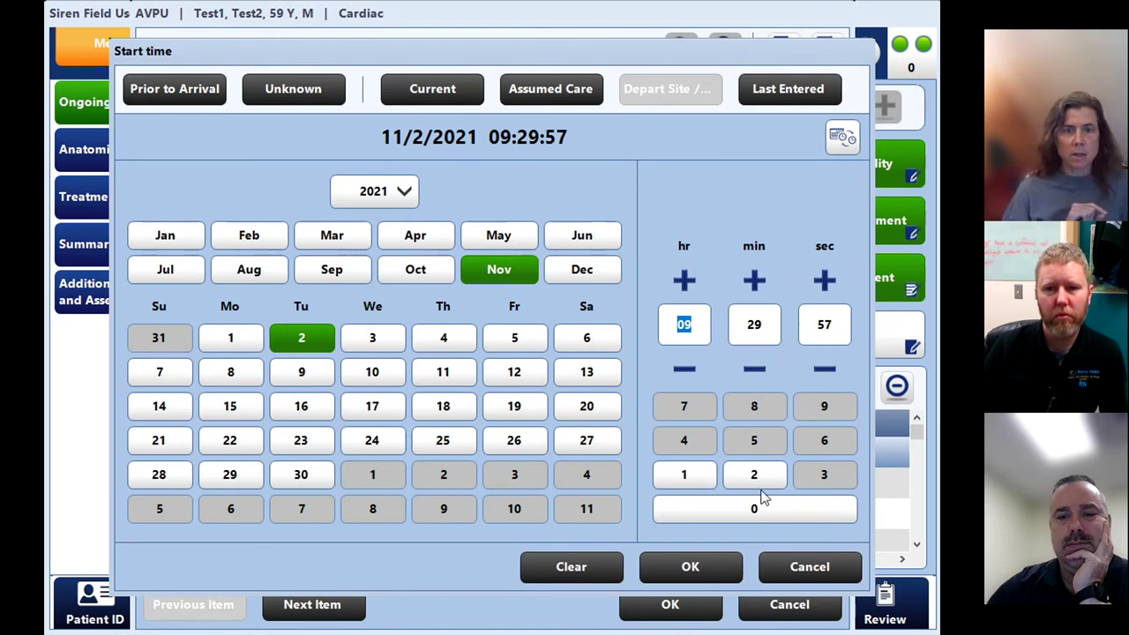
click(791, 569)
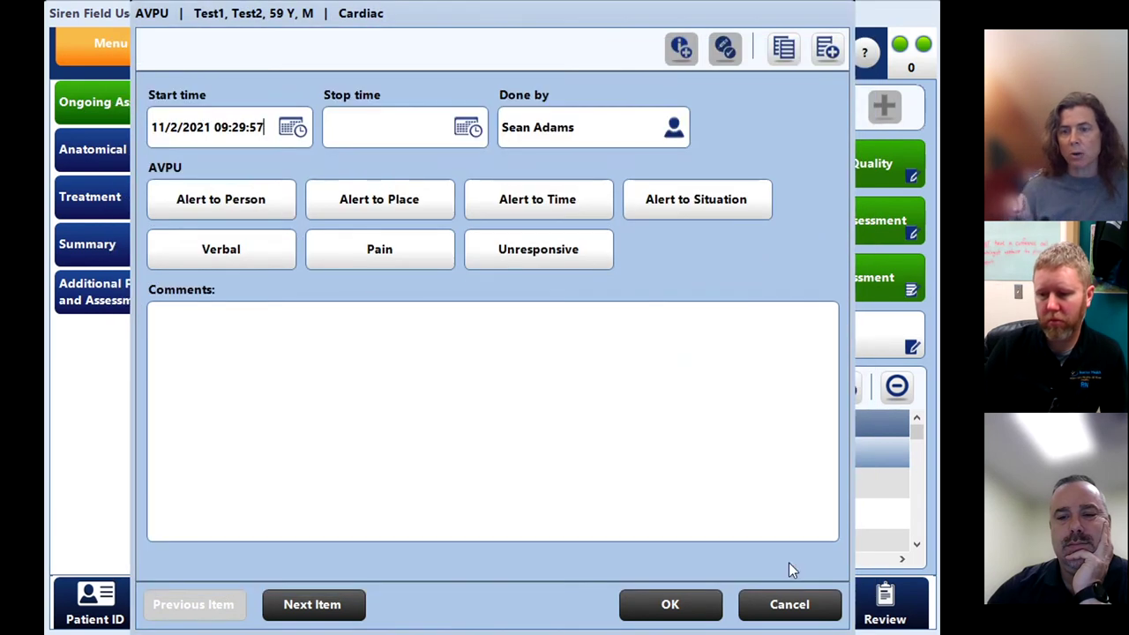
click(776, 605)
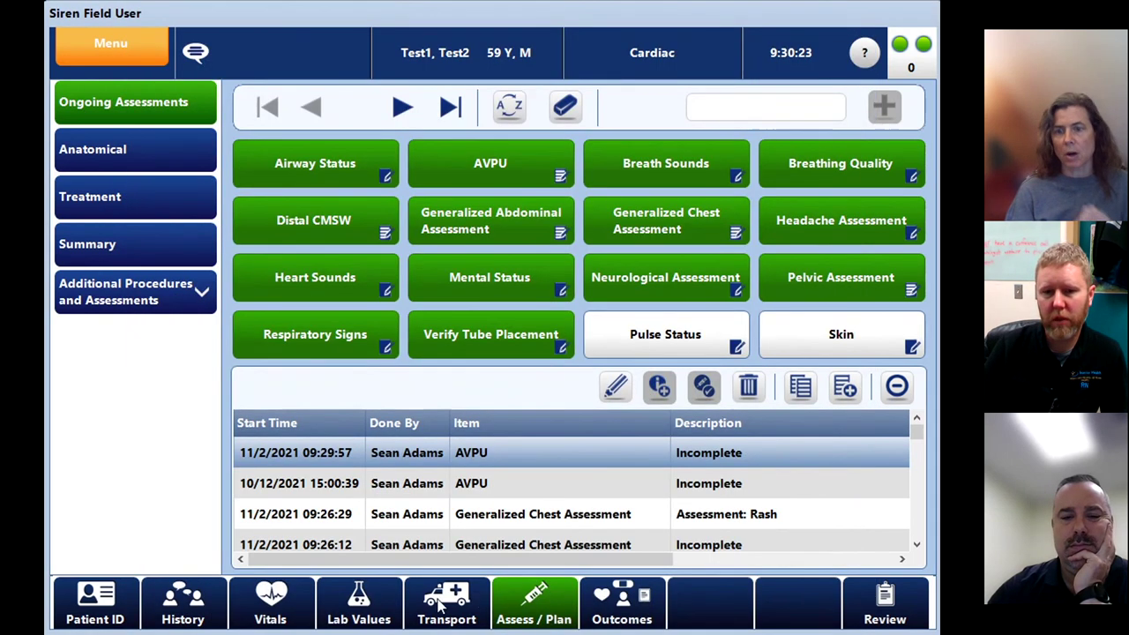
Stamp the Depart Unit (09:30:33) and Depart Site (09:30:34) transport times, then return to Assess / Plan.
click(480, 600)
click(175, 207)
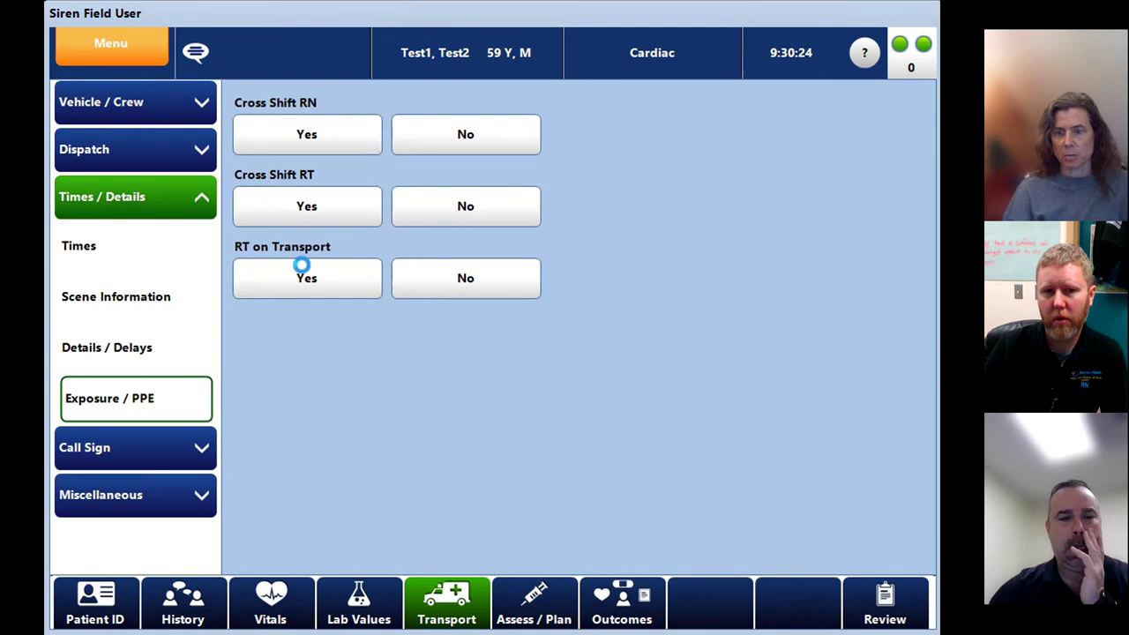
click(133, 246)
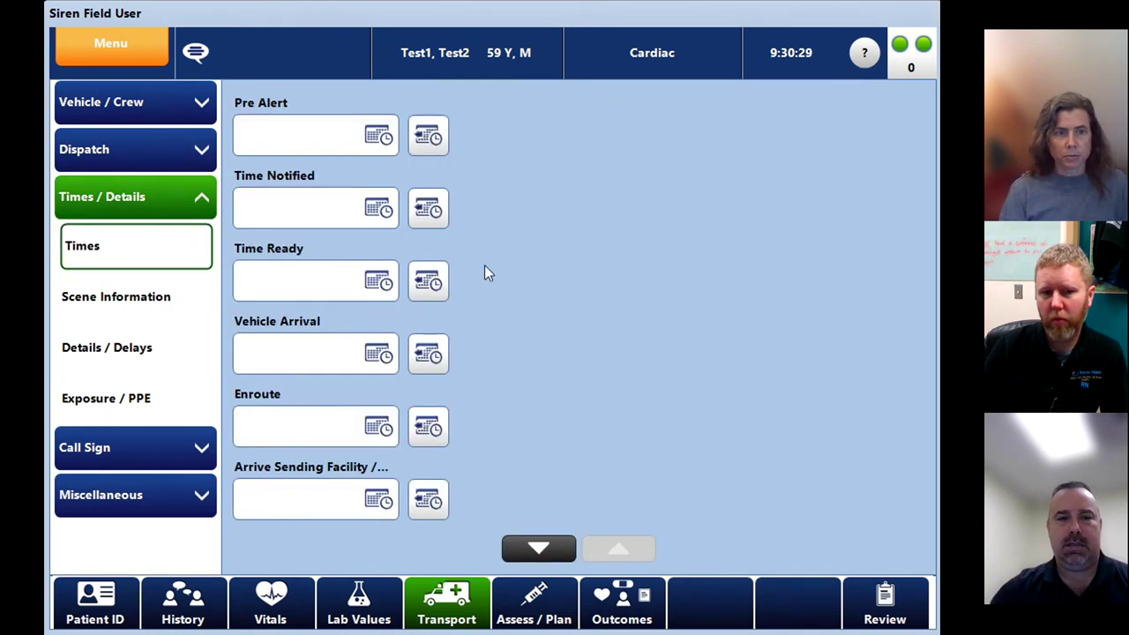
scroll(484, 269, down, 5)
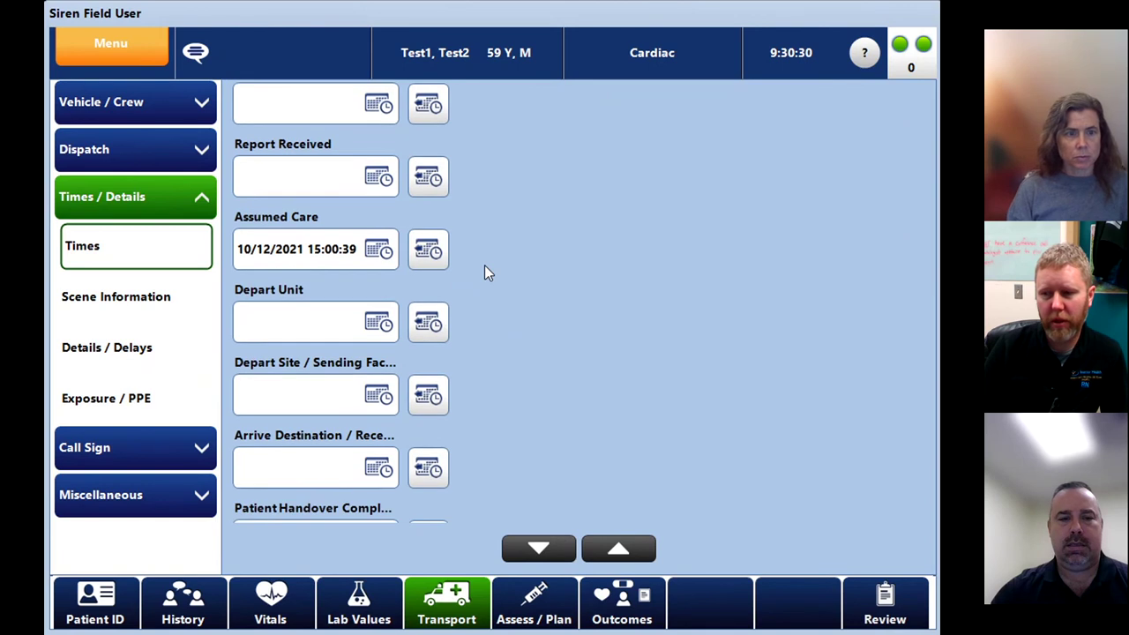
click(432, 322)
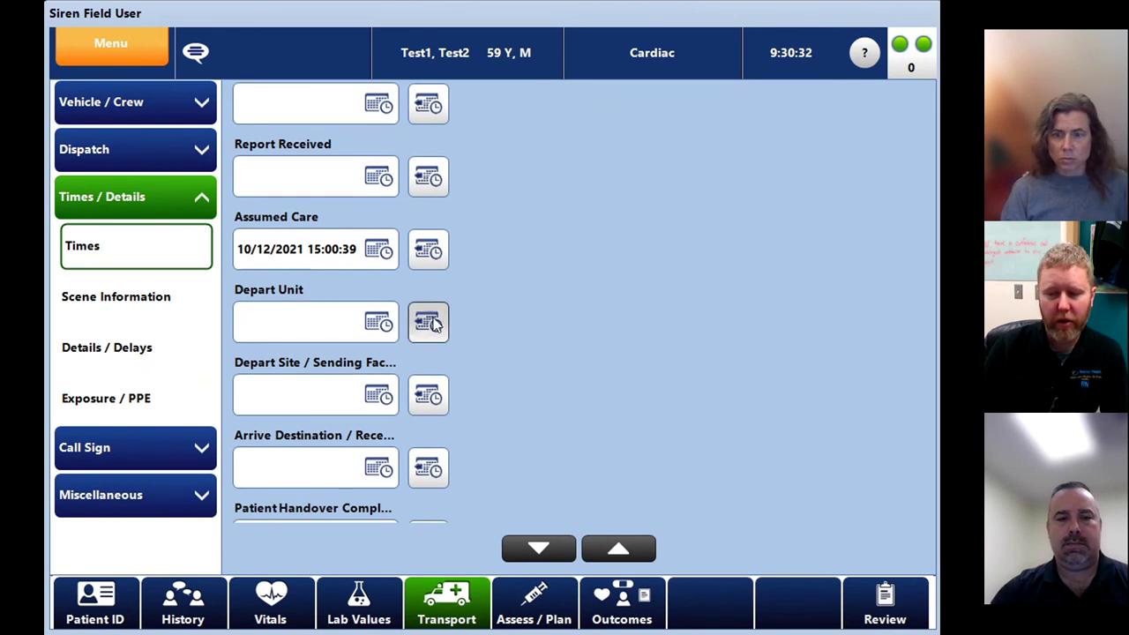
click(433, 395)
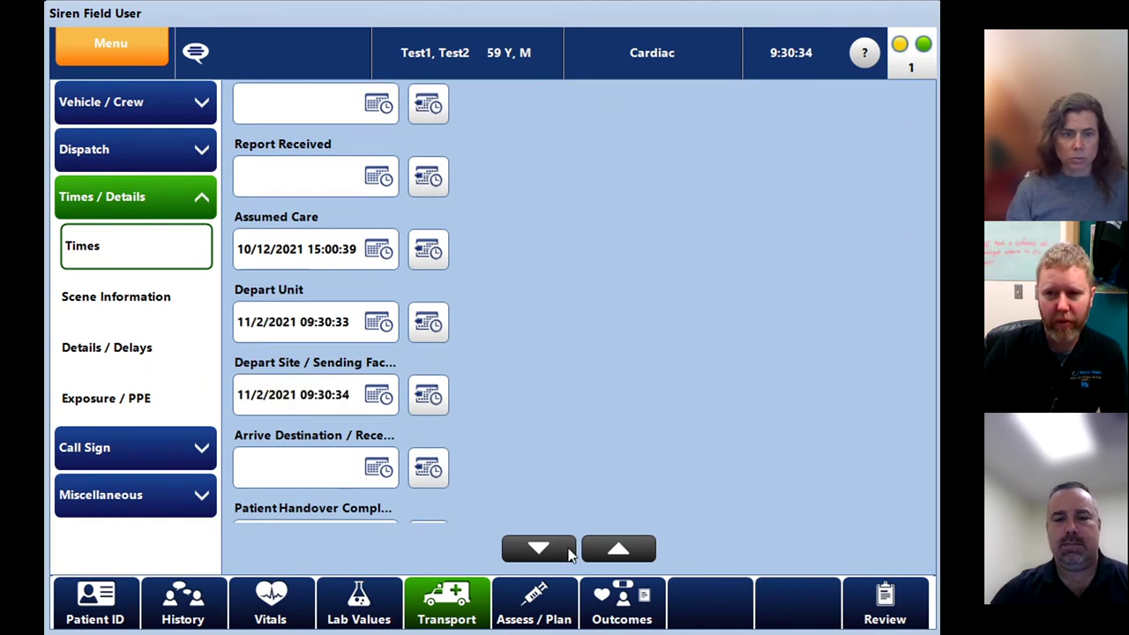
click(538, 608)
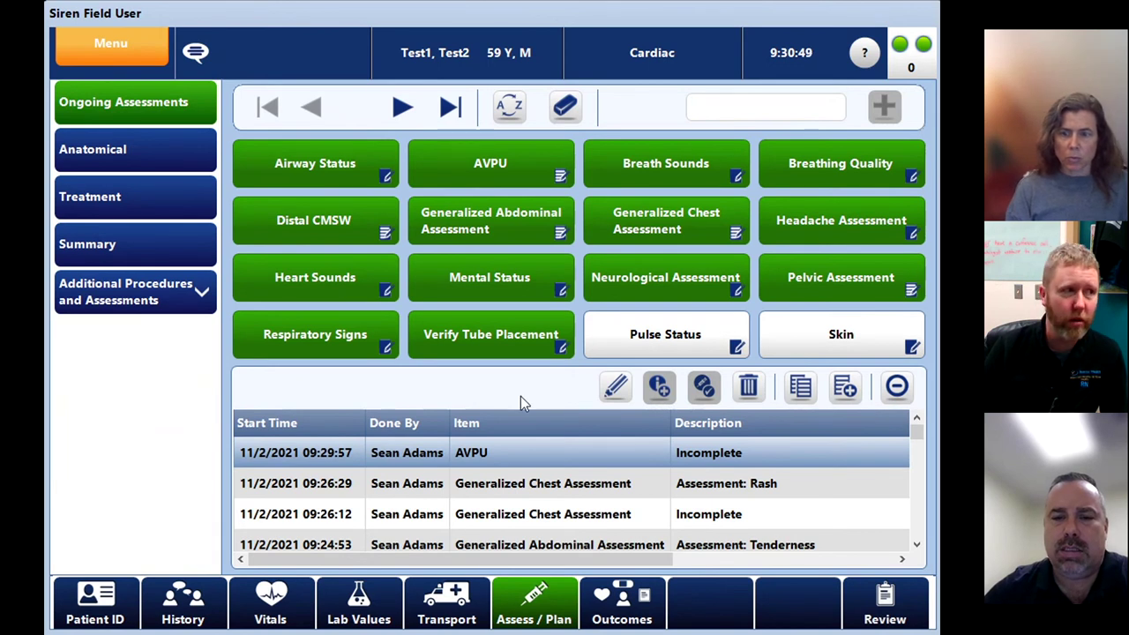
Set the AVPU start time to the Depart Site time, 11/2/2021 09:30:34, and save.
click(615, 388)
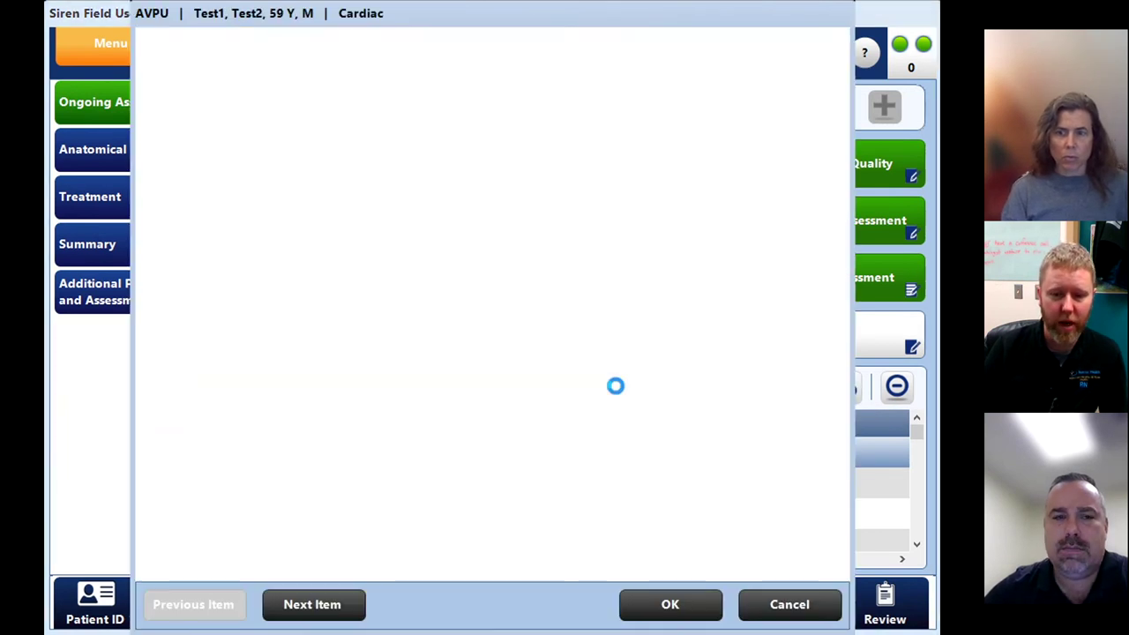
click(297, 129)
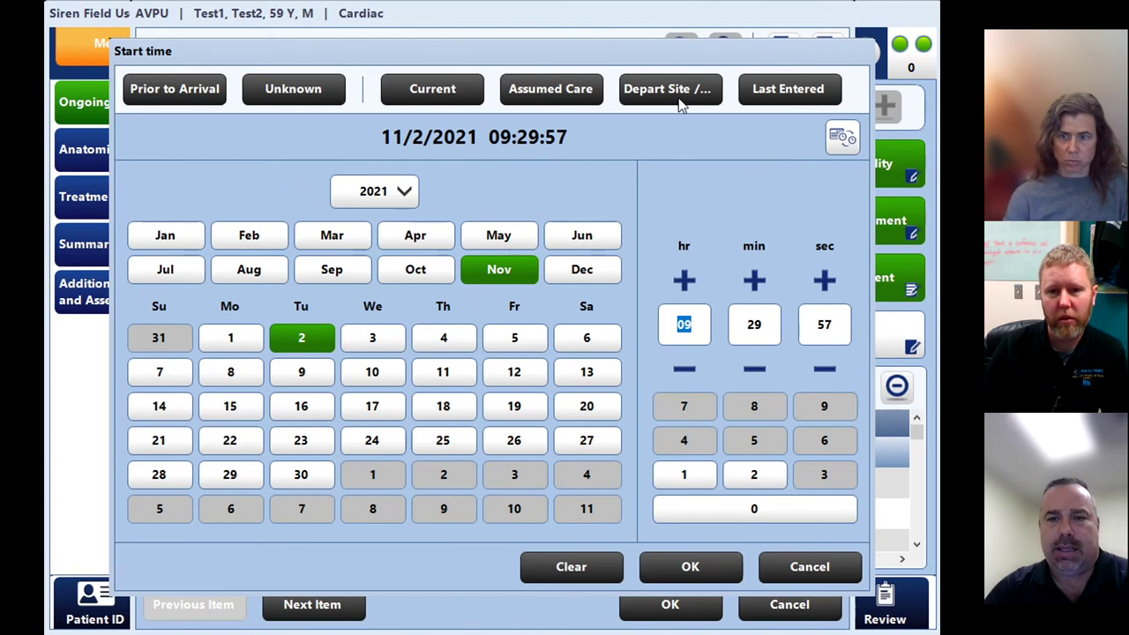
click(680, 104)
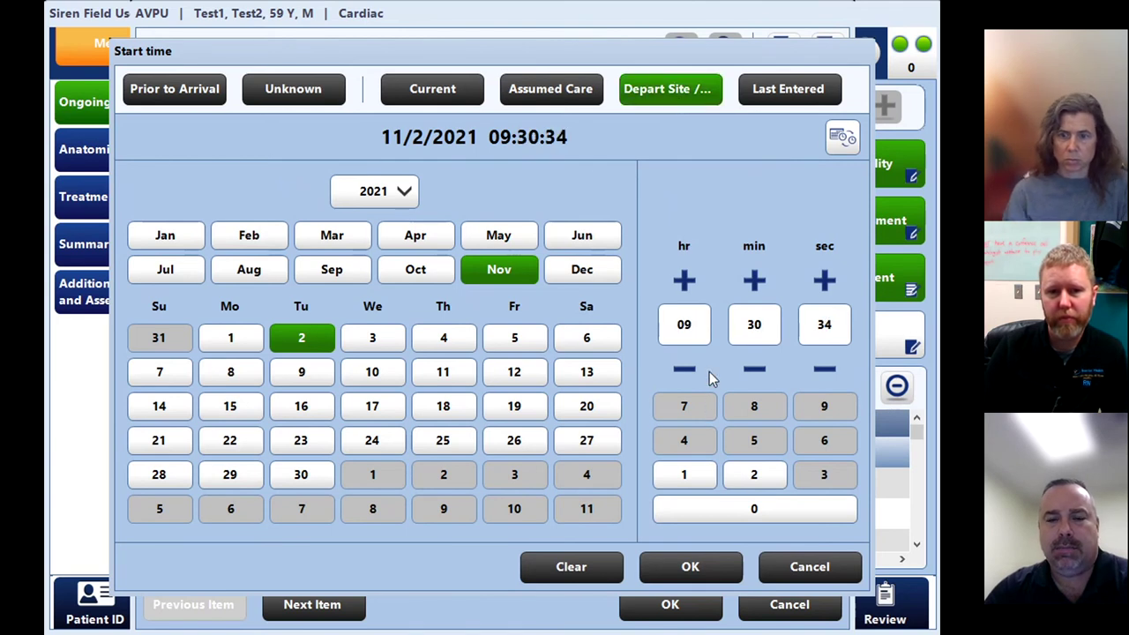
click(669, 567)
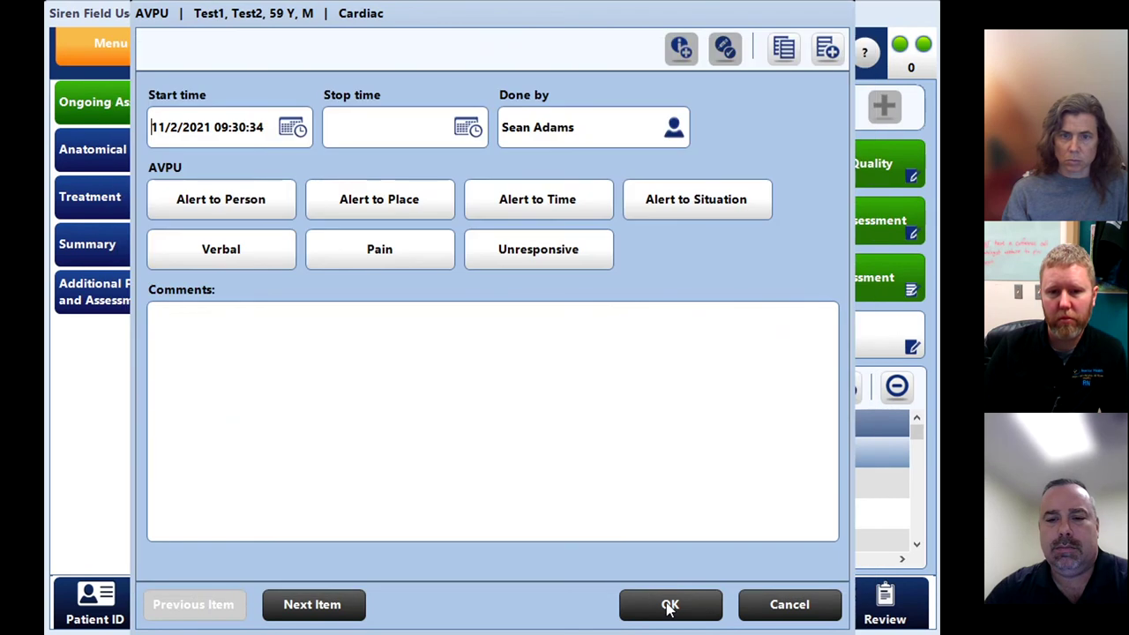
click(669, 607)
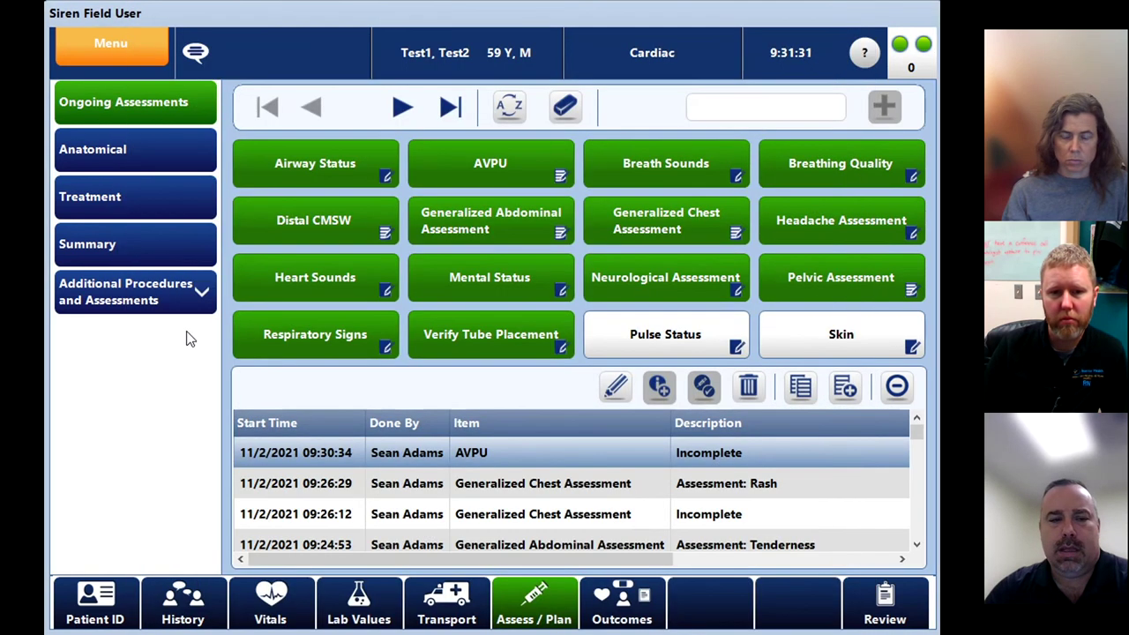
Open the Post Angiogram Site Assessment form under Additional Procedures and Assessments.
click(179, 299)
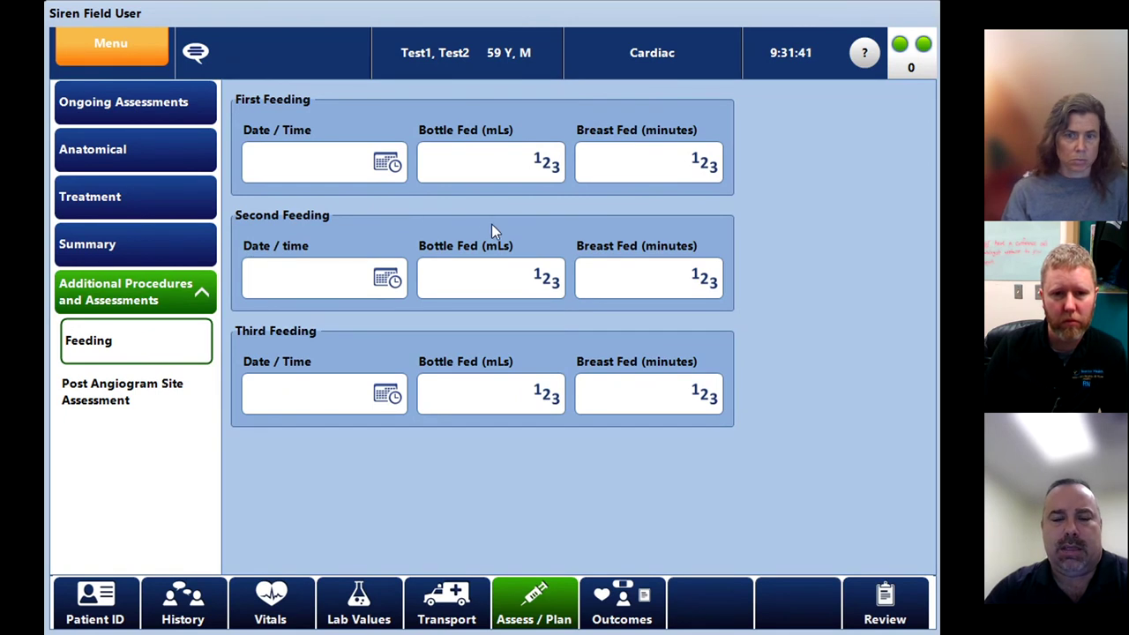
click(115, 394)
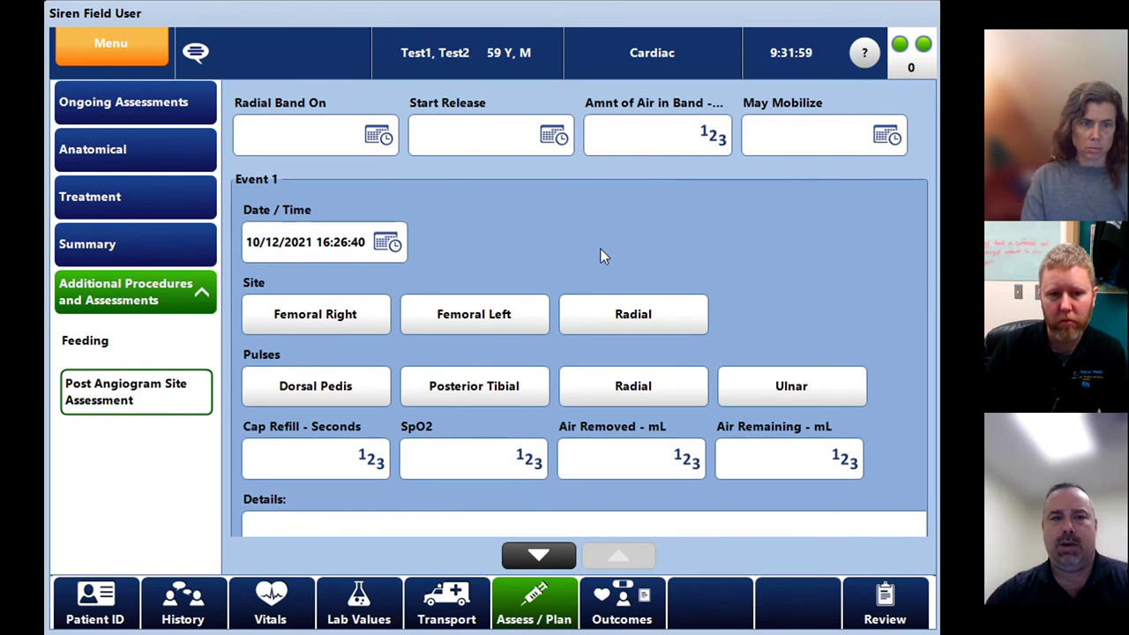
scroll(601, 250, down, 3)
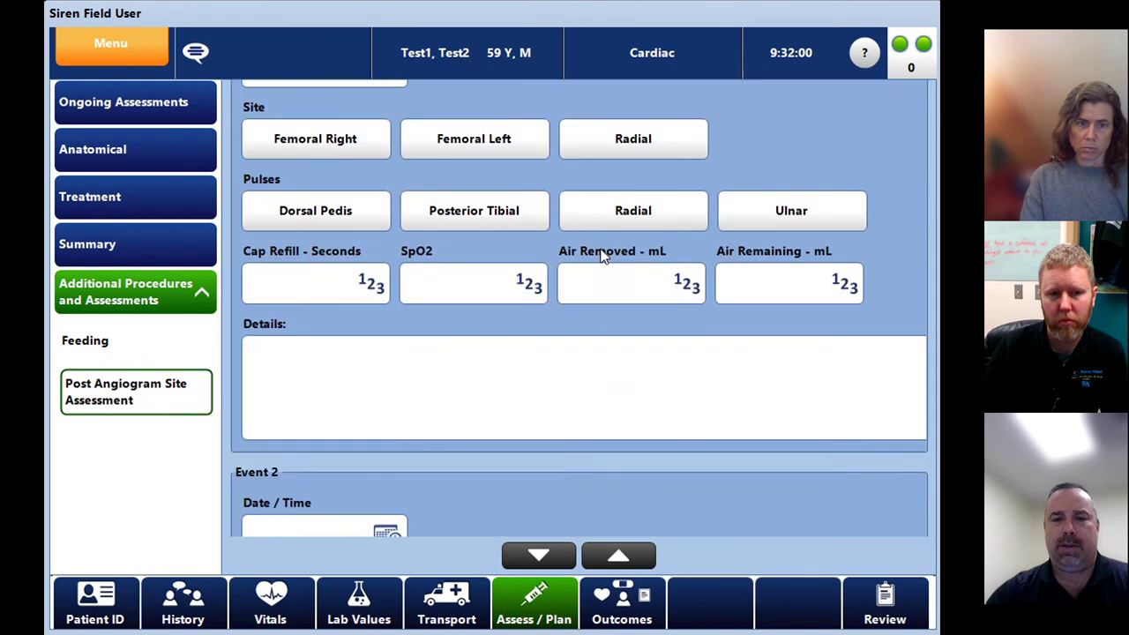
scroll(601, 251, down, 1)
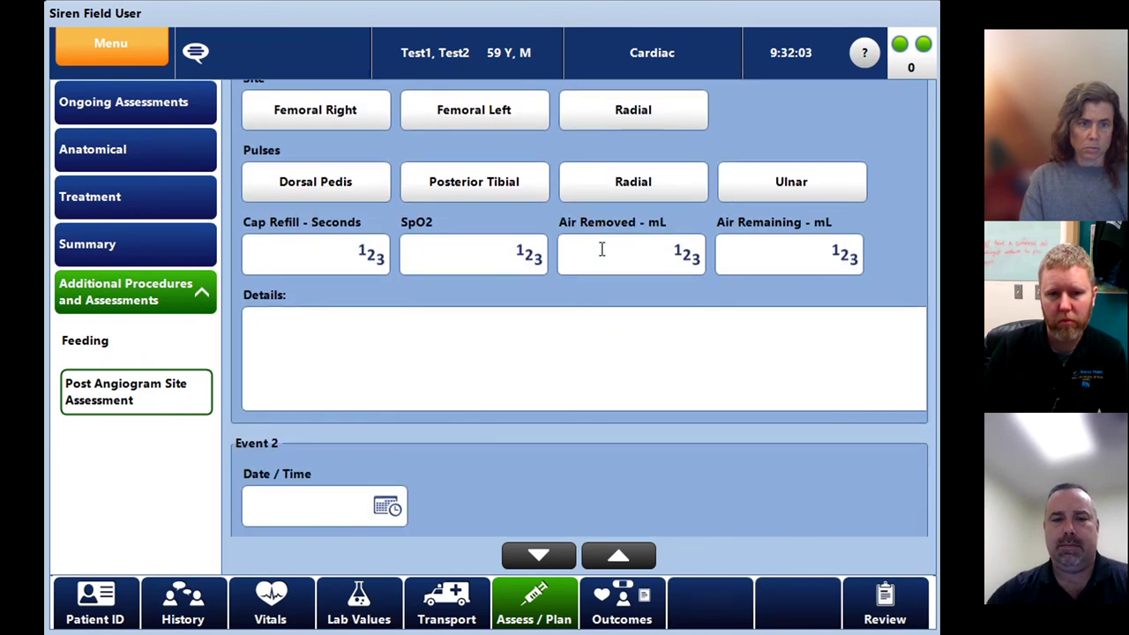
scroll(566, 485, down, 4)
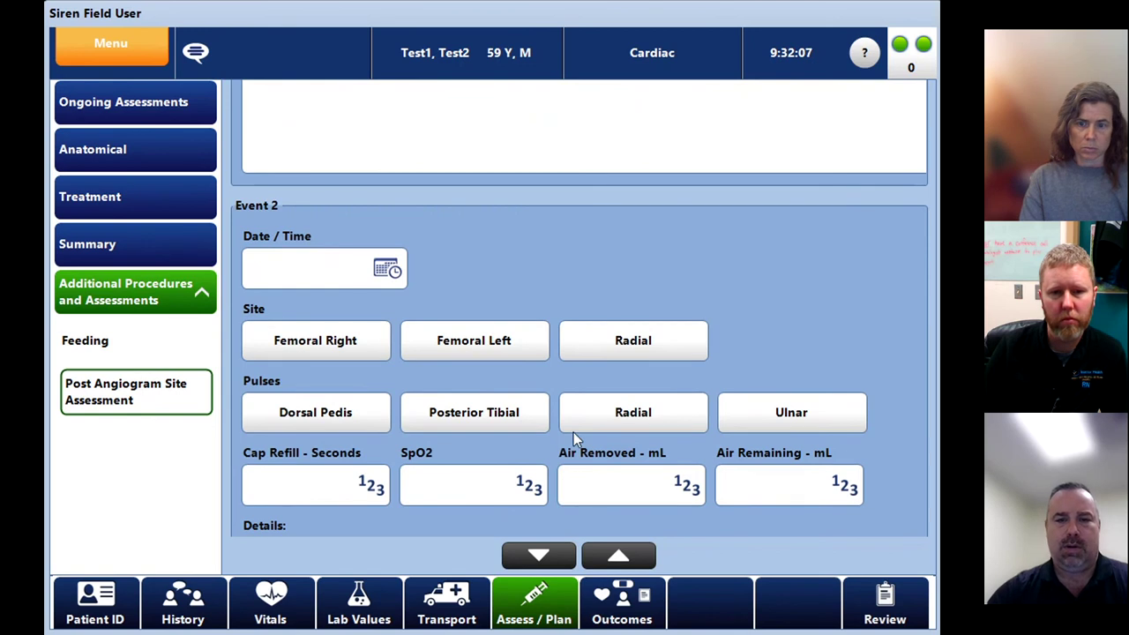
scroll(573, 432, down, 1)
scroll(585, 403, down, 2)
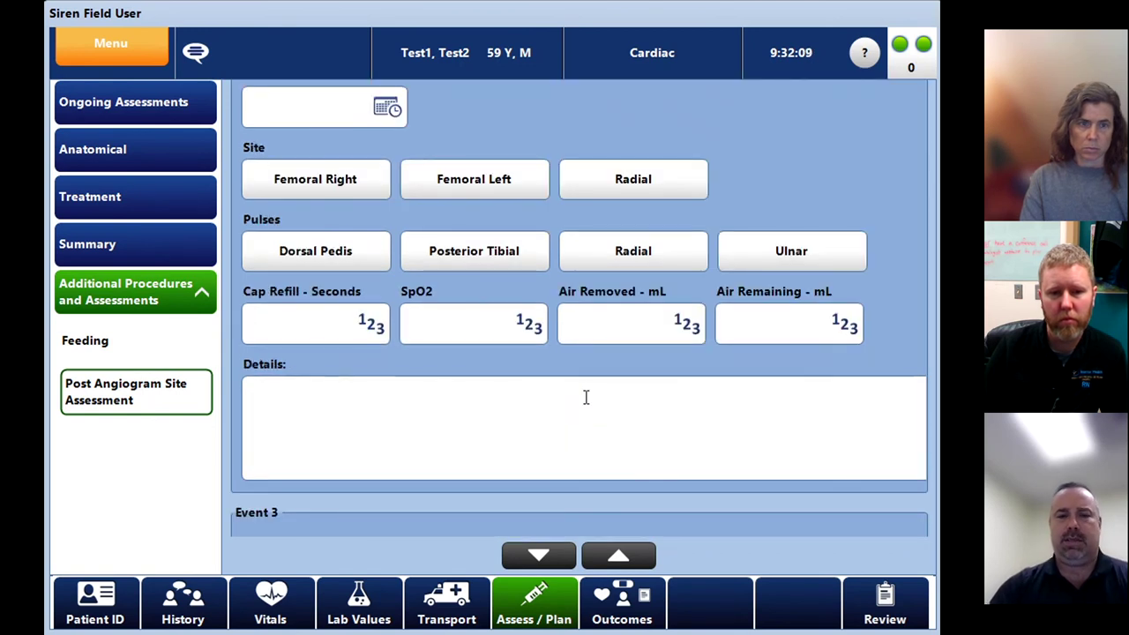
Page down through the numbered events, then back up to Event 8.
click(538, 555)
click(538, 556)
click(538, 555)
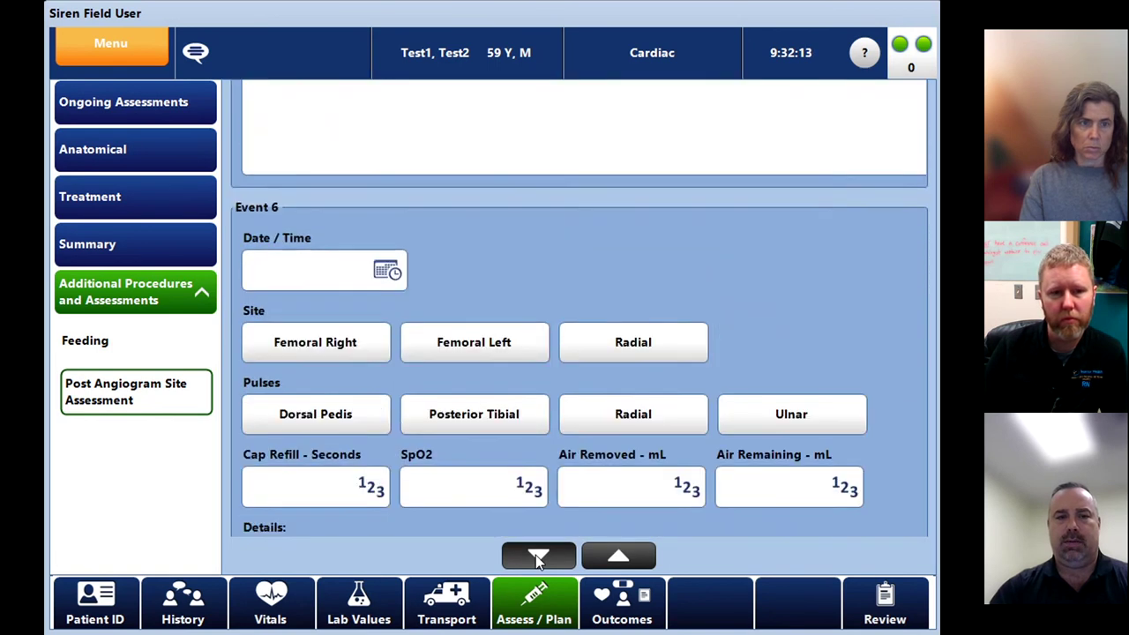
click(538, 556)
click(538, 556)
click(538, 555)
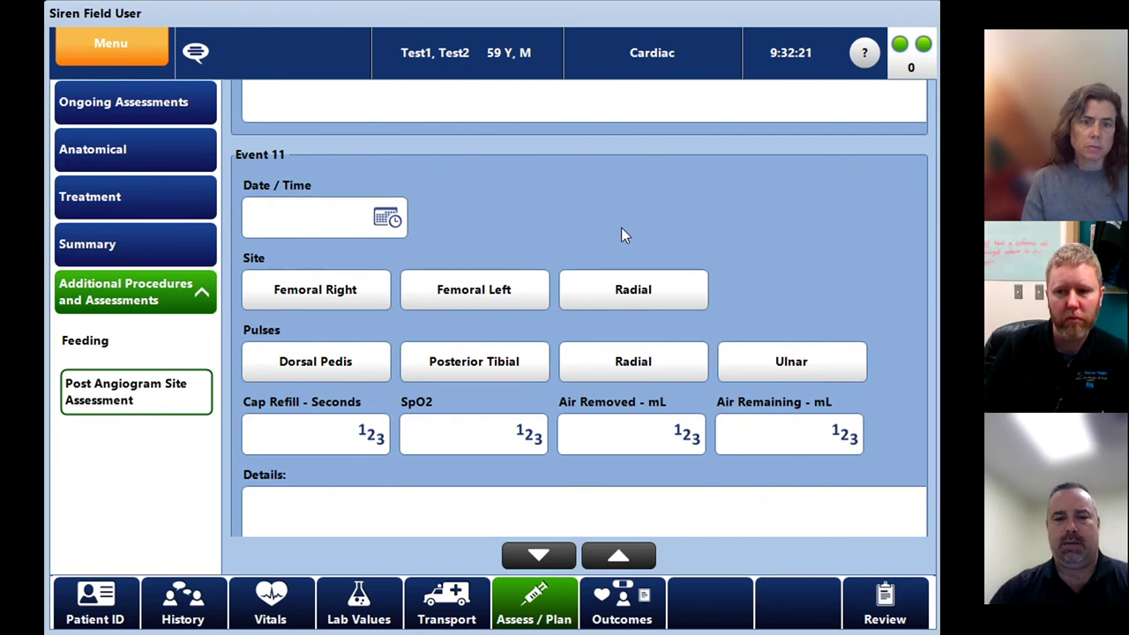
scroll(621, 227, down, 3)
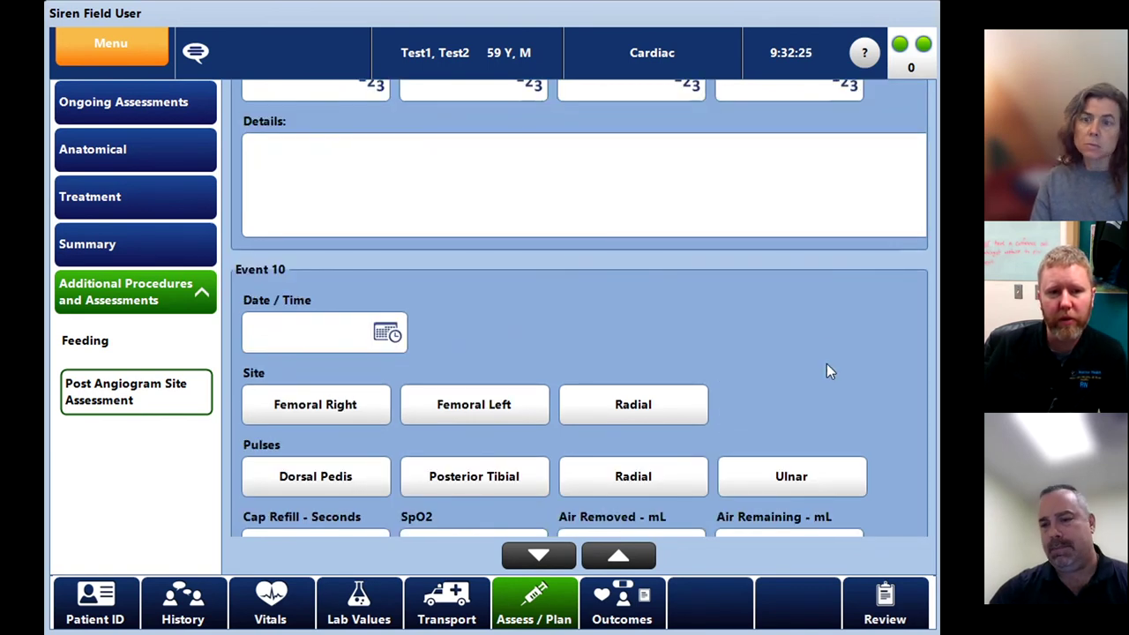
scroll(826, 363, up, 1)
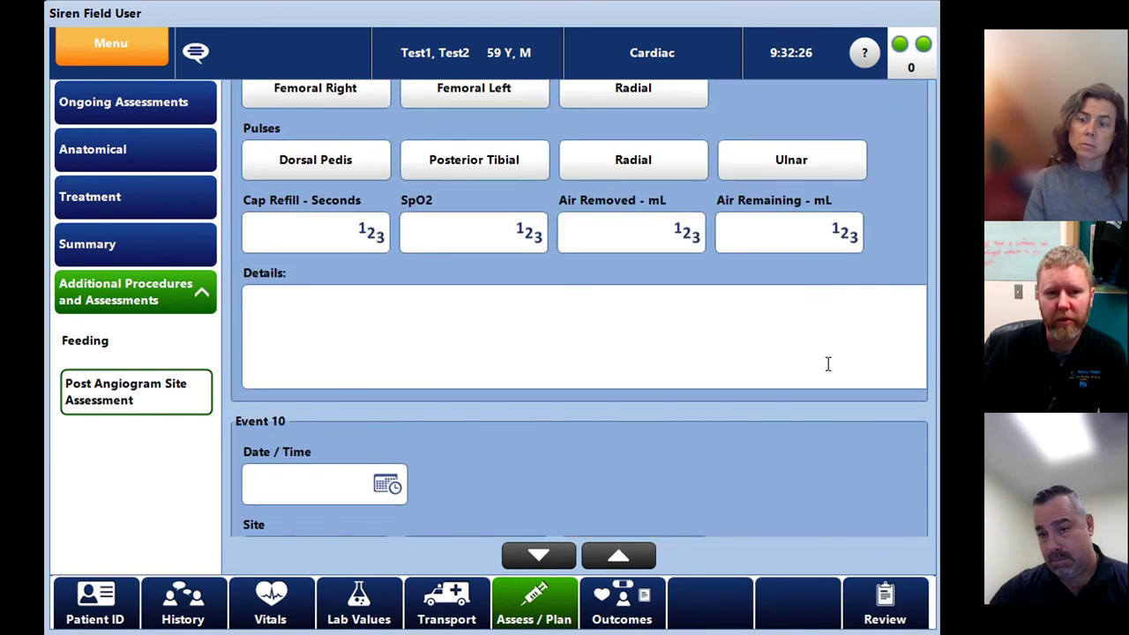
click(616, 563)
click(616, 562)
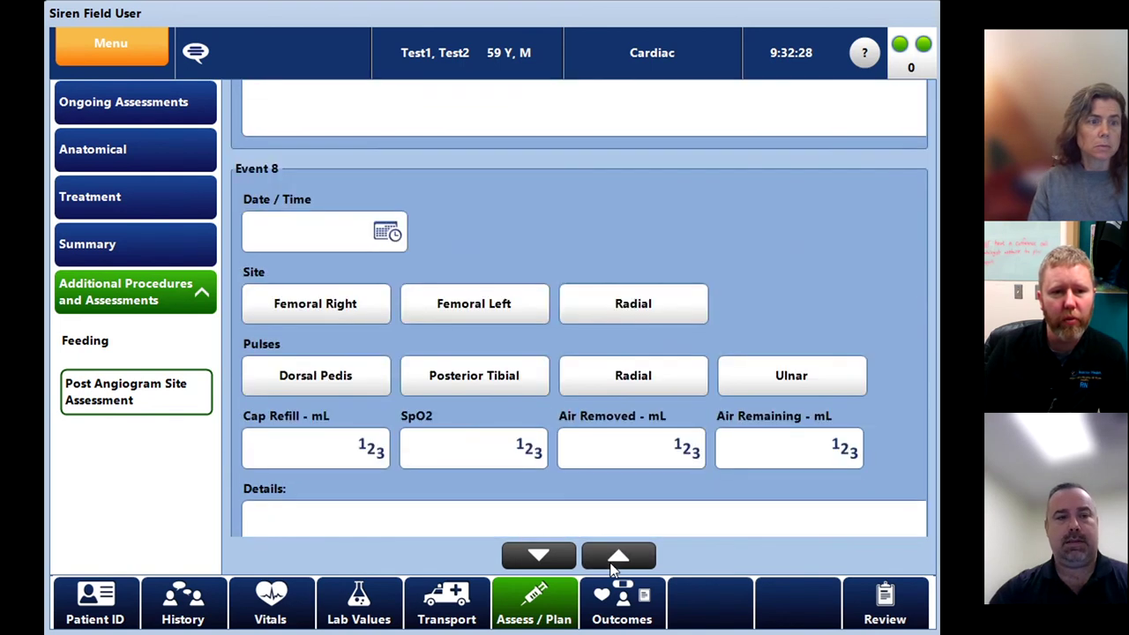
Review the Oxygen Therapy and Advanced Airway treatments, then the Generalized Abdominal Assessment in Summary.
click(144, 200)
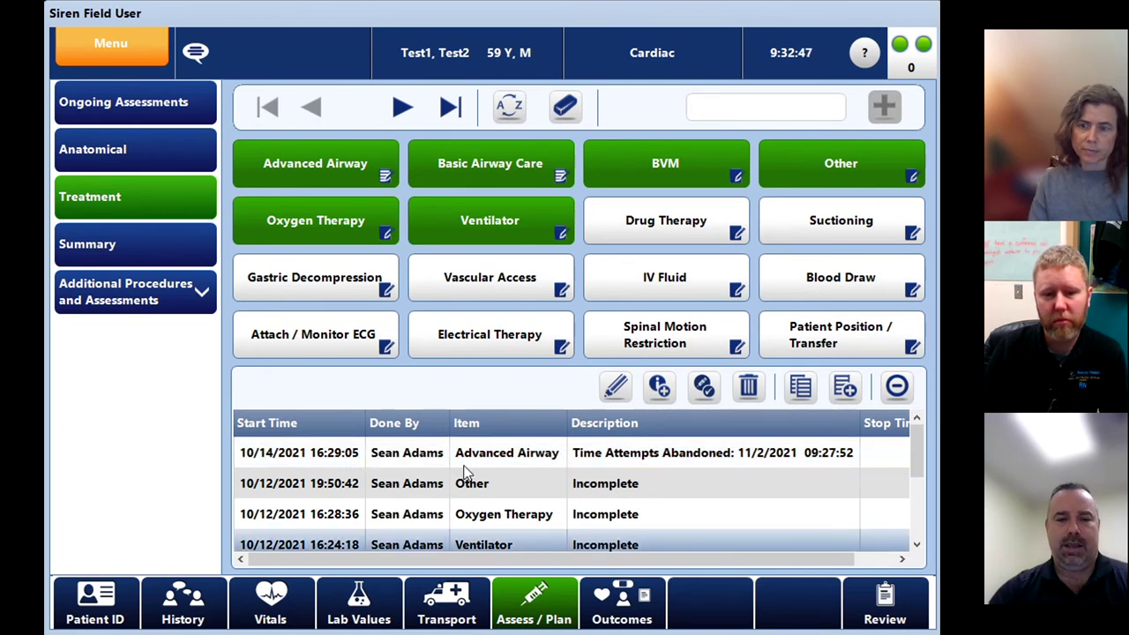
click(474, 519)
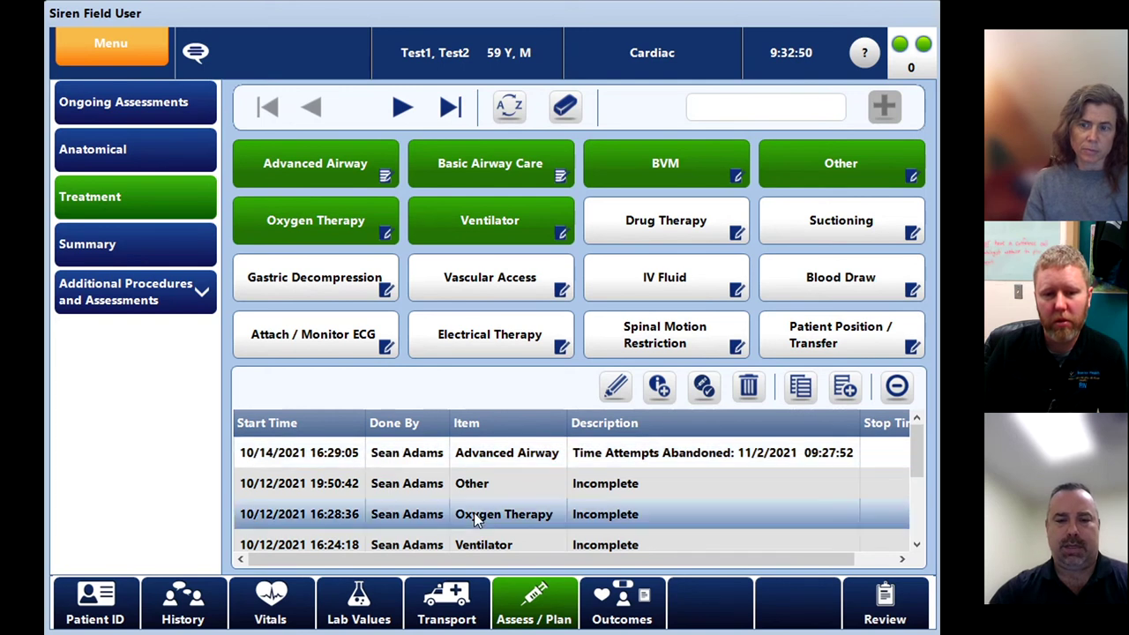
click(480, 458)
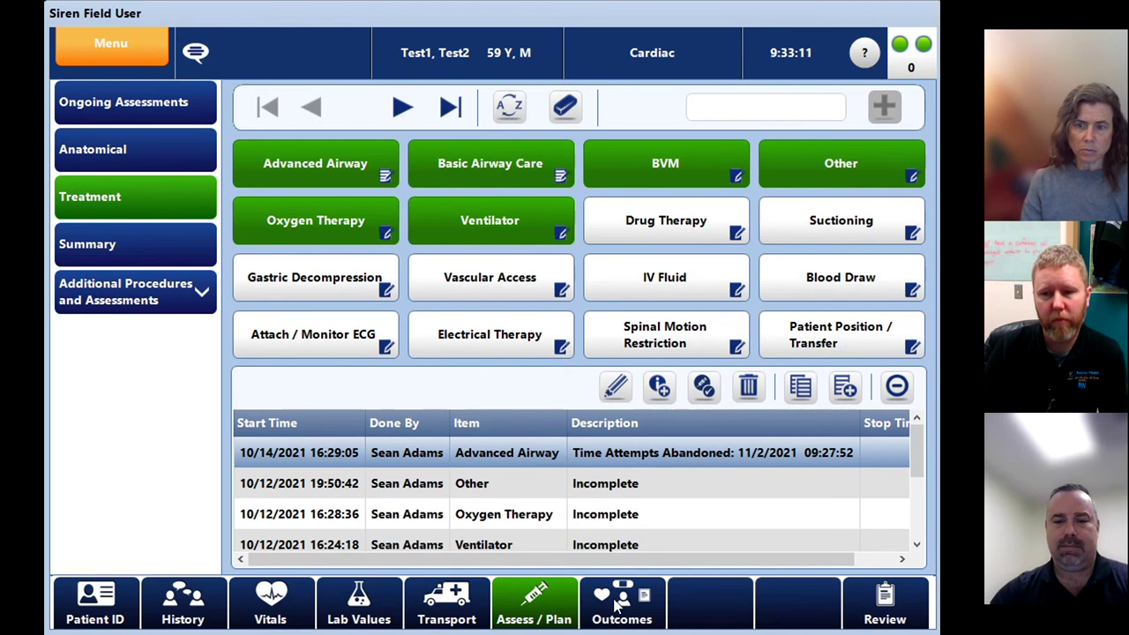
click(158, 252)
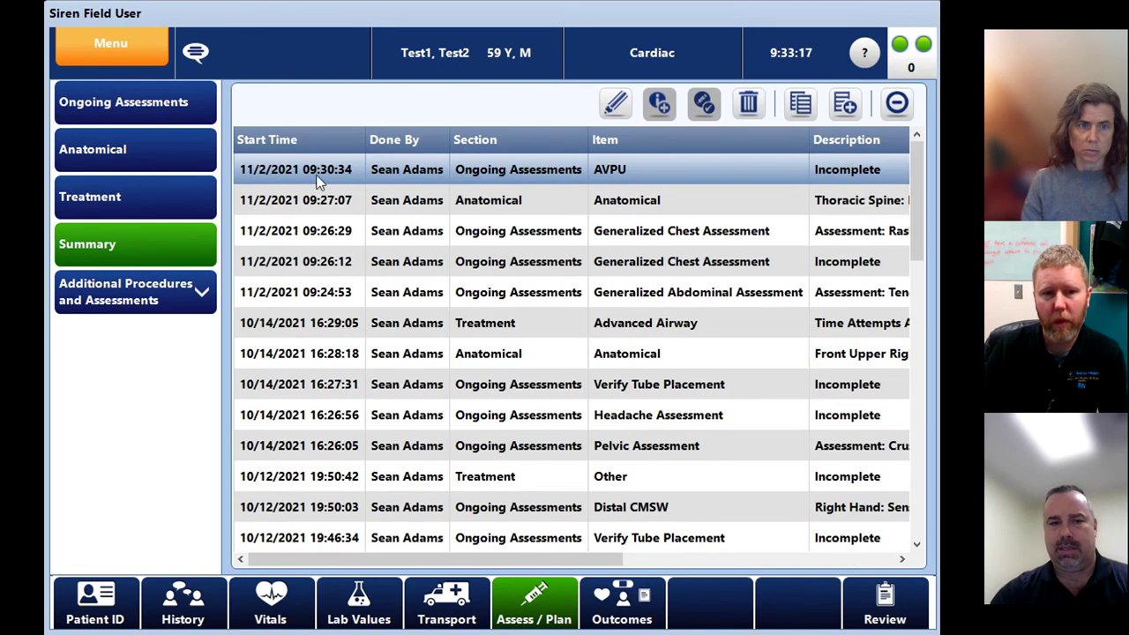
click(325, 300)
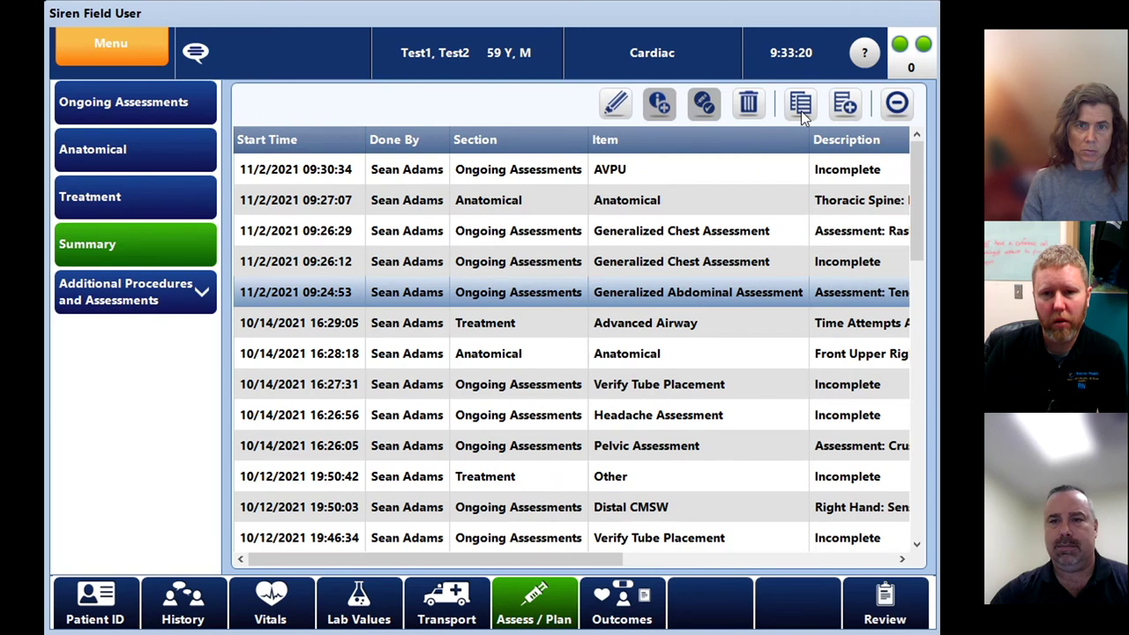
Go to Outcomes and view its General, Patient Disposition and Cardiac Arrest forms in turn.
click(621, 600)
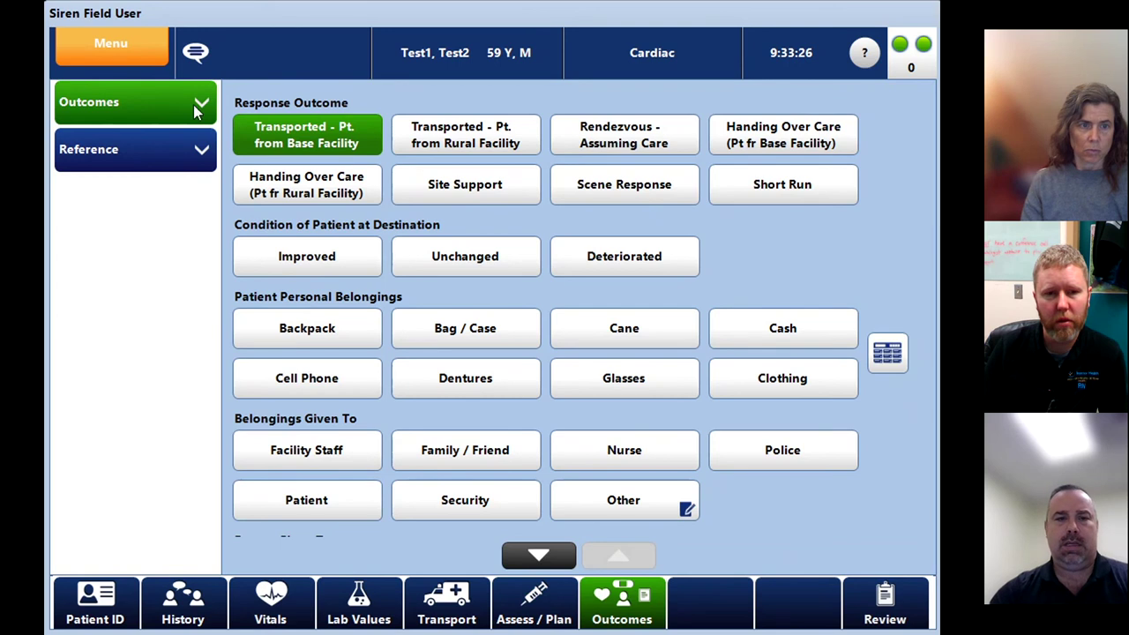
click(196, 109)
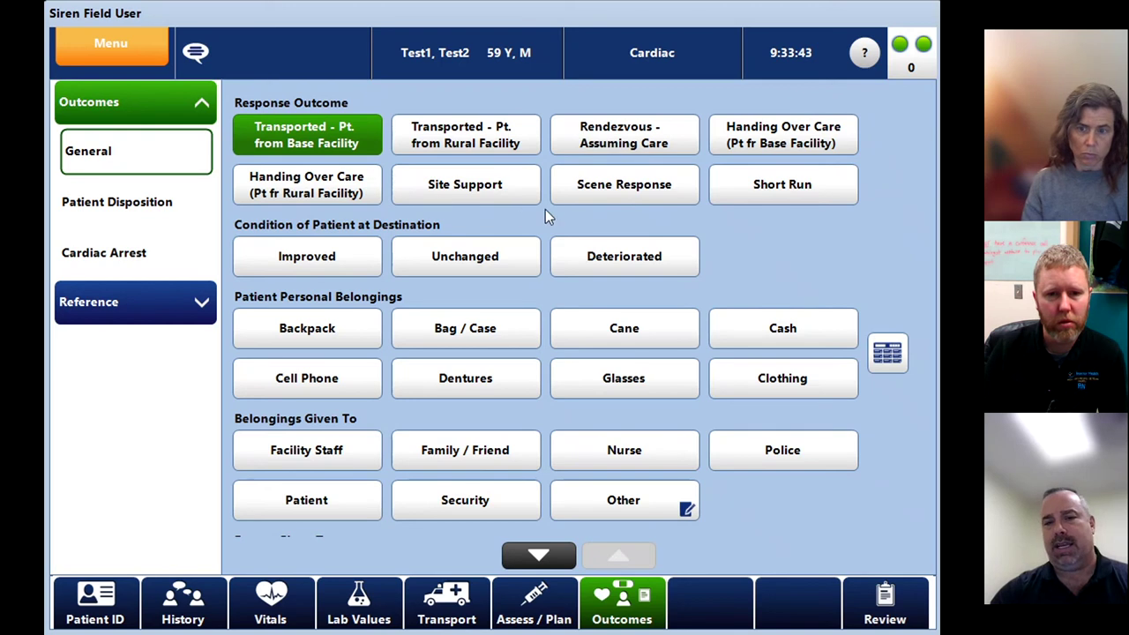
click(159, 202)
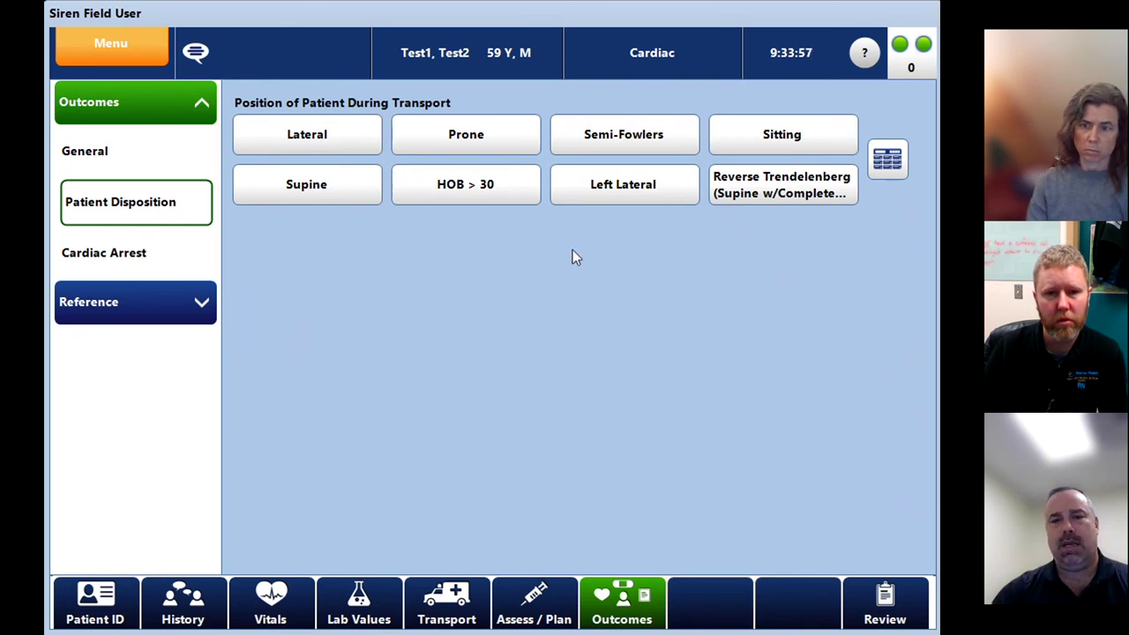
click(139, 256)
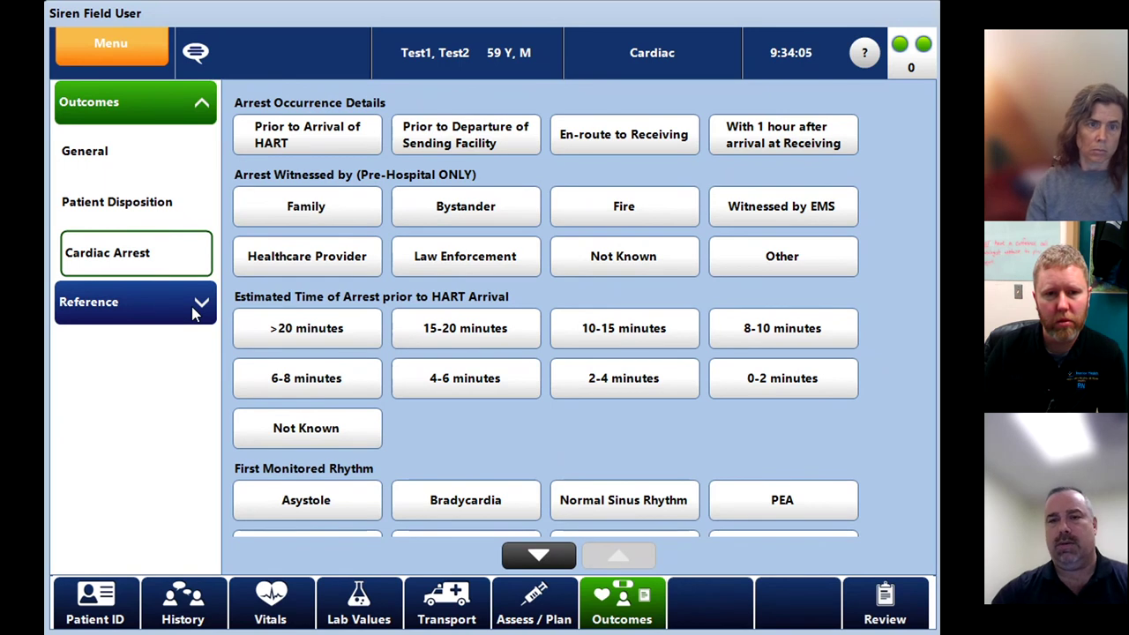
Expand the Reference section to show its General page with record and report number fields.
click(192, 306)
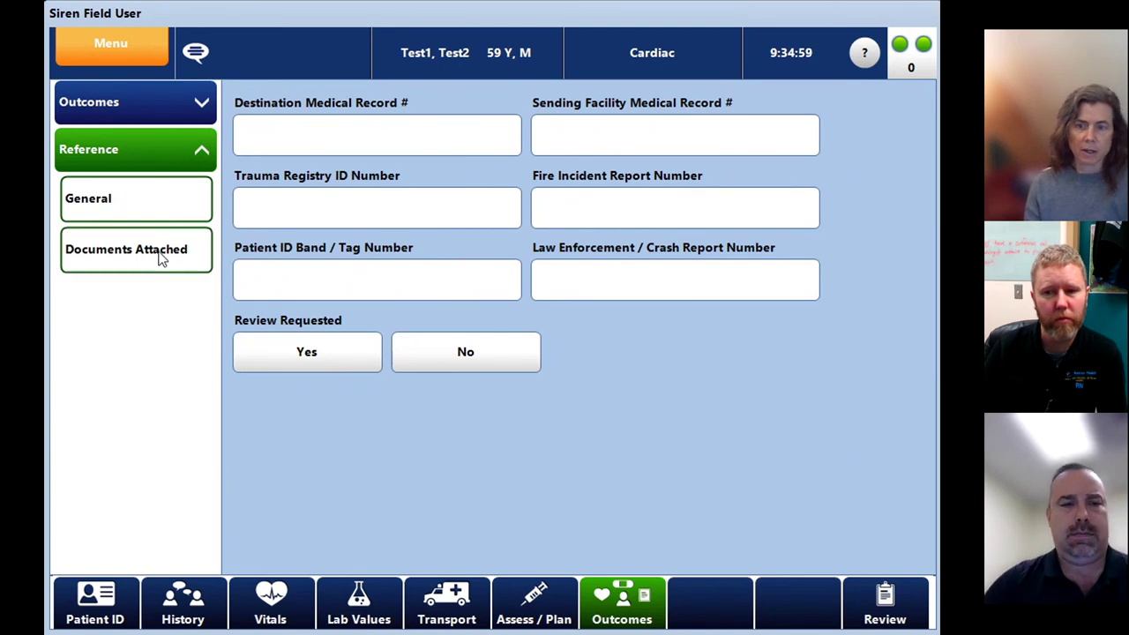
Open the Documents Attached form under Reference.
click(160, 255)
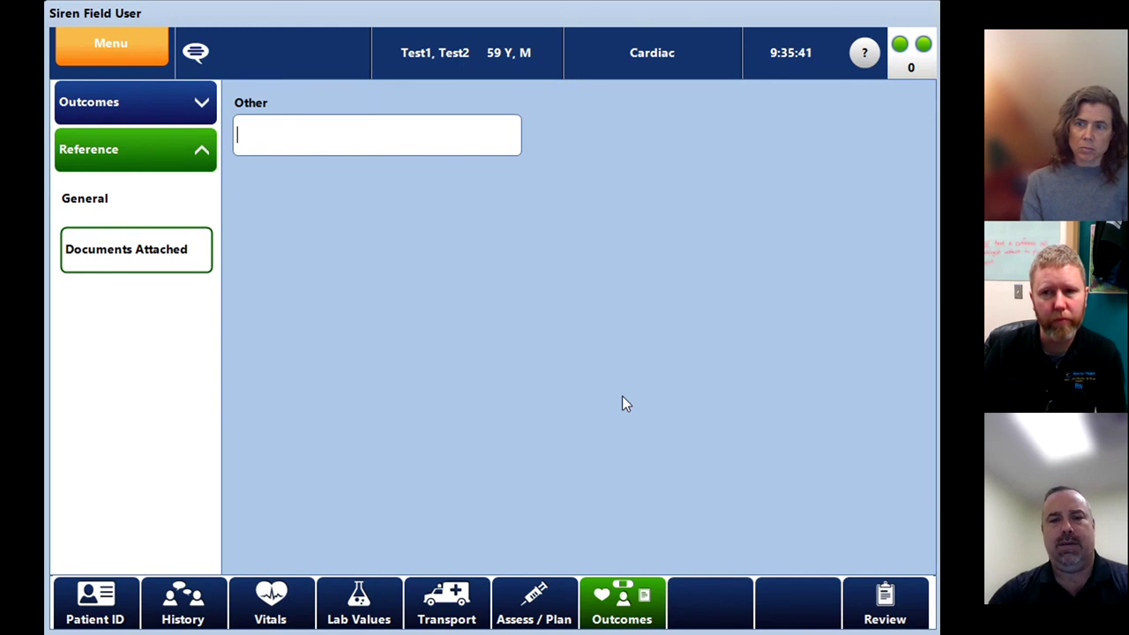
Bring up the Review Required list of mandatory and critical missing items and scroll through it.
click(880, 608)
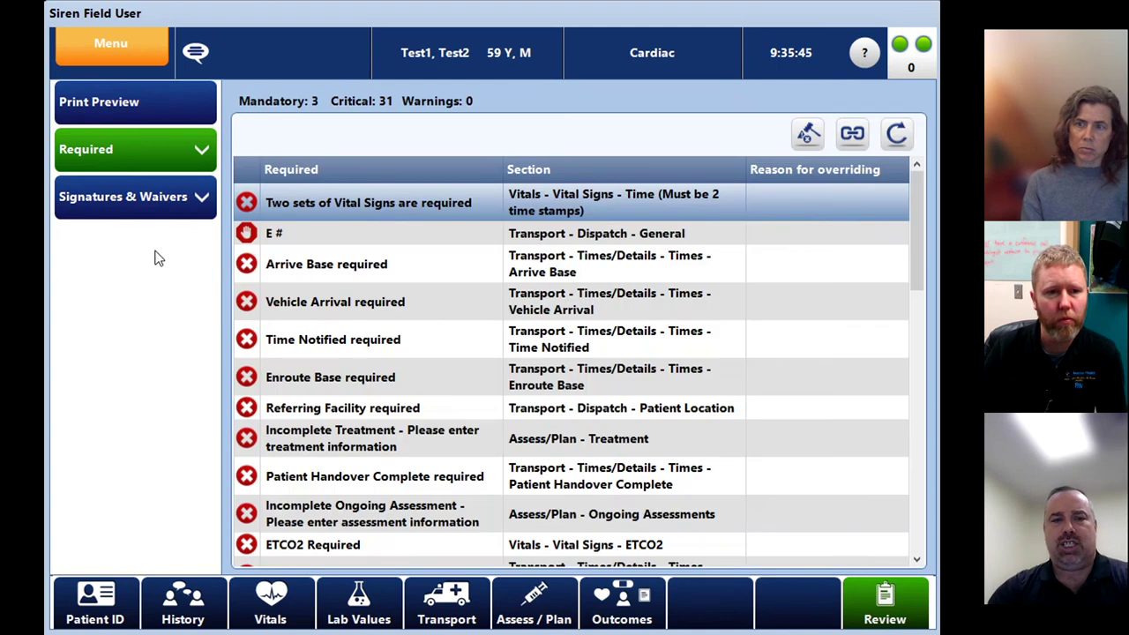
scroll(413, 361, down, 5)
scroll(413, 362, down, 10)
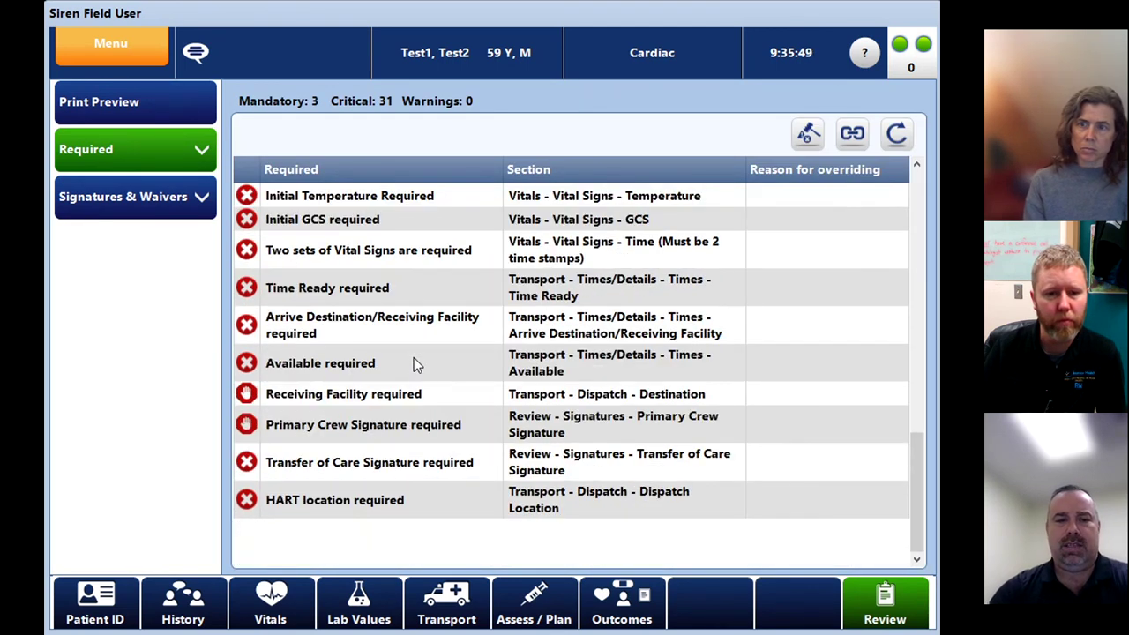
scroll(413, 371, up, 3)
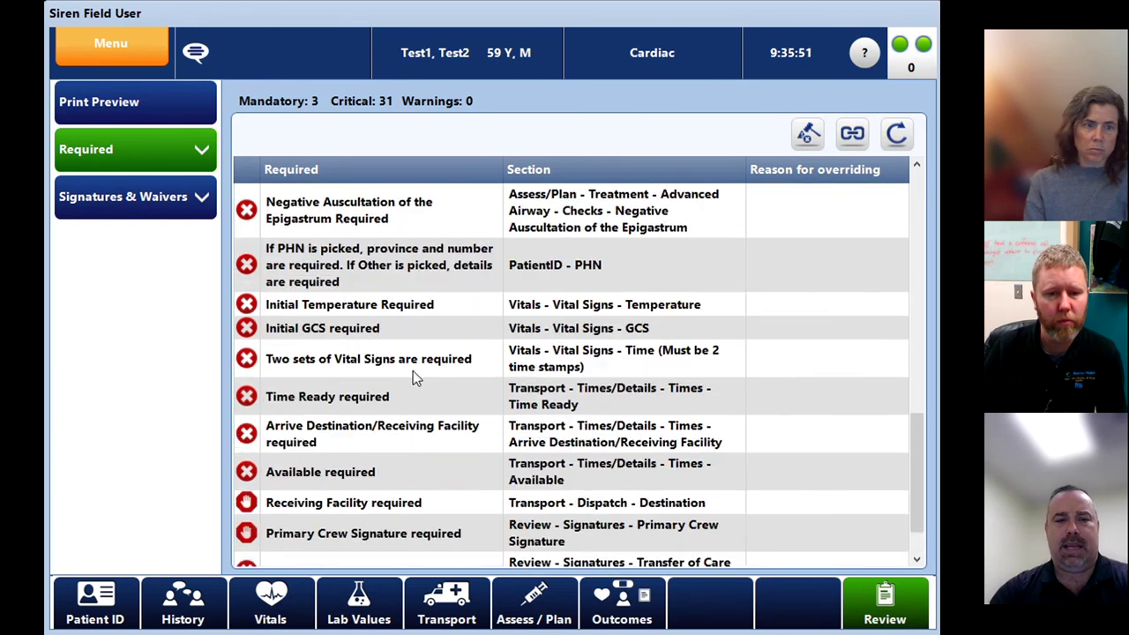
scroll(413, 370, down, 3)
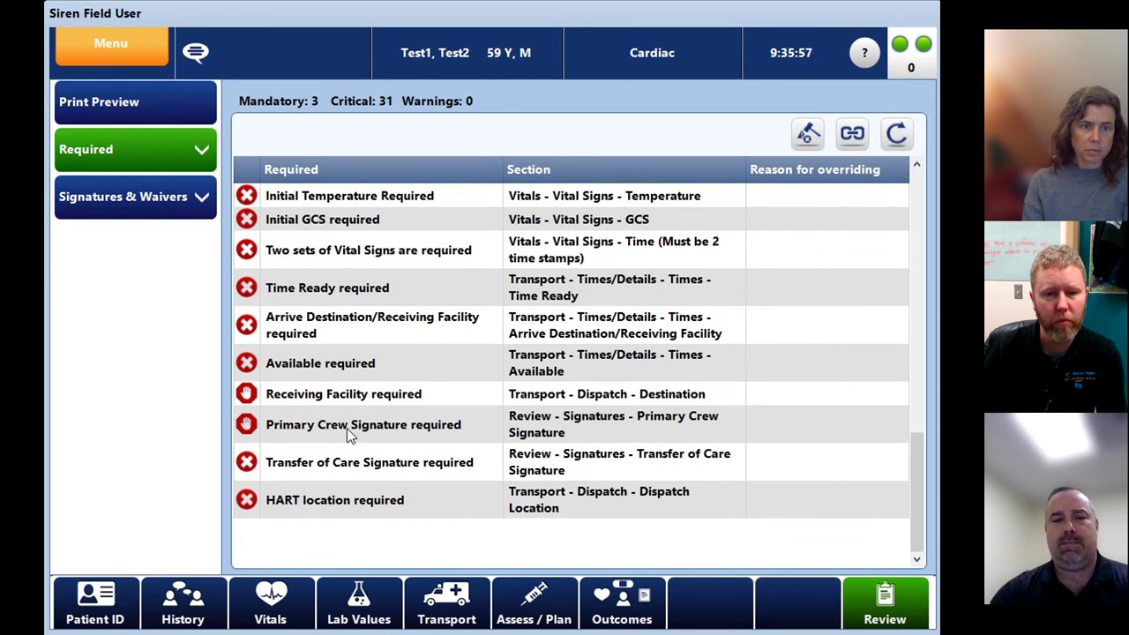
Select the Available requirement, start an override, then cancel without choosing a reason.
click(350, 433)
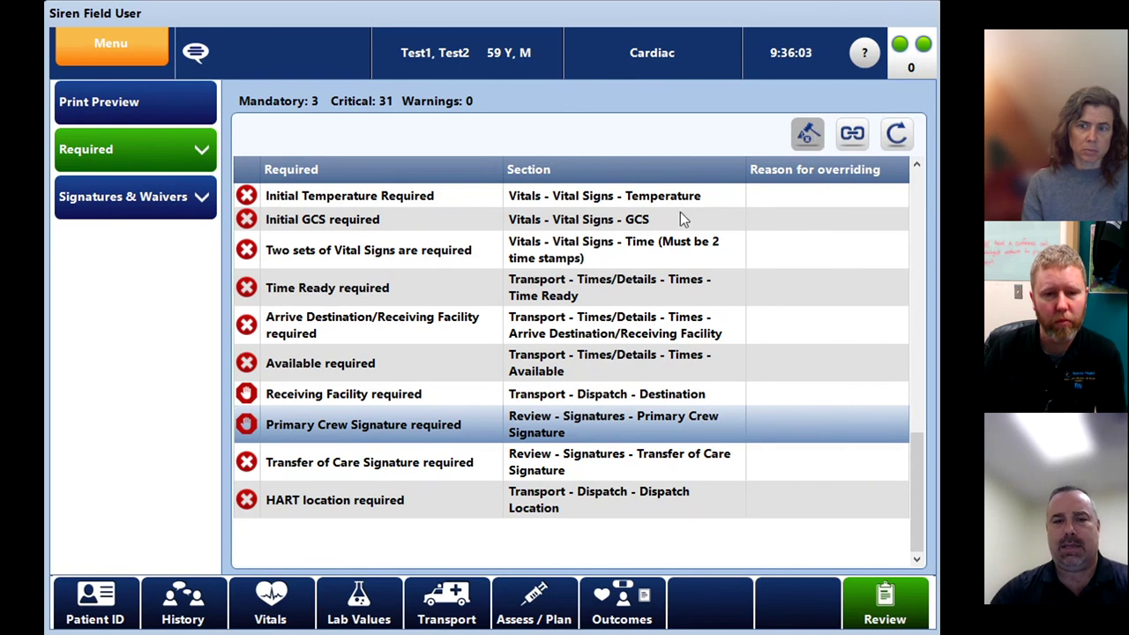
click(410, 371)
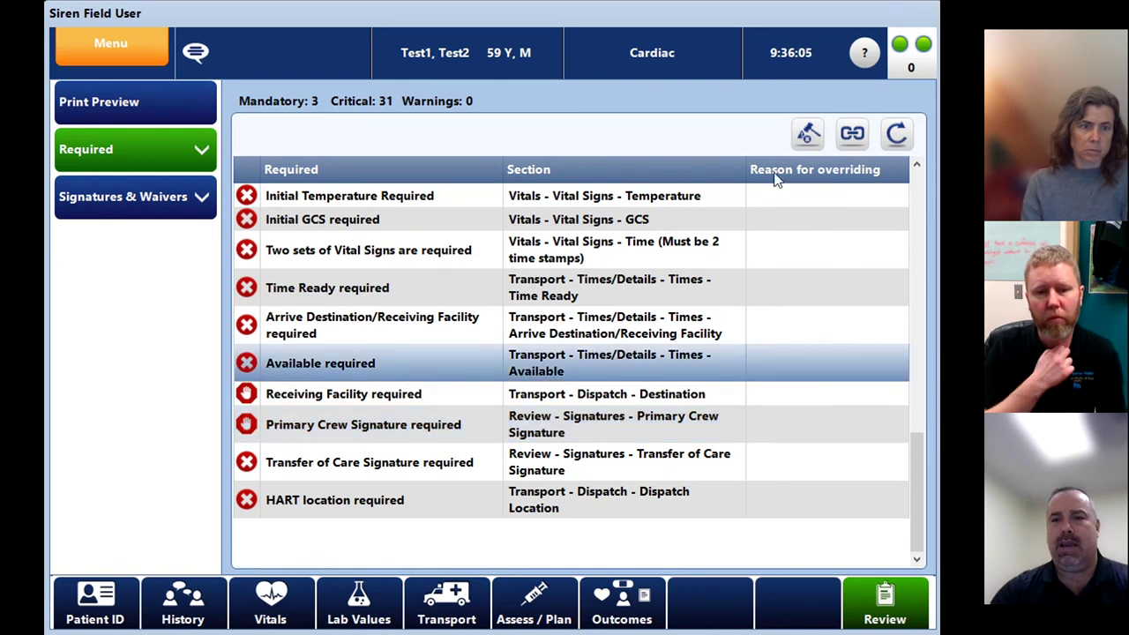
click(810, 135)
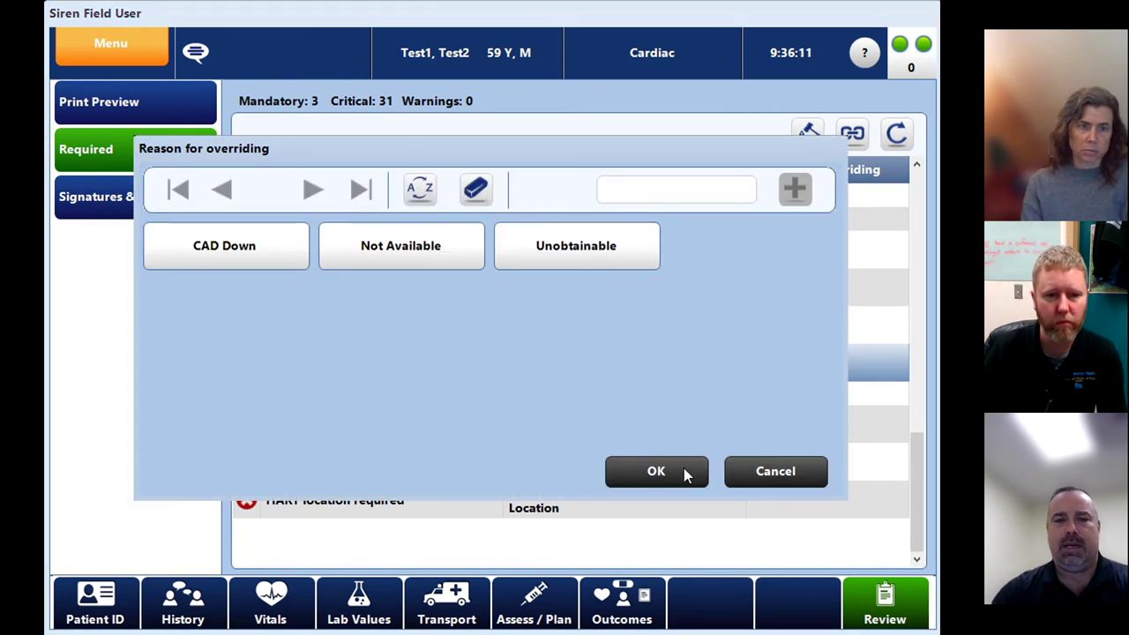
click(764, 477)
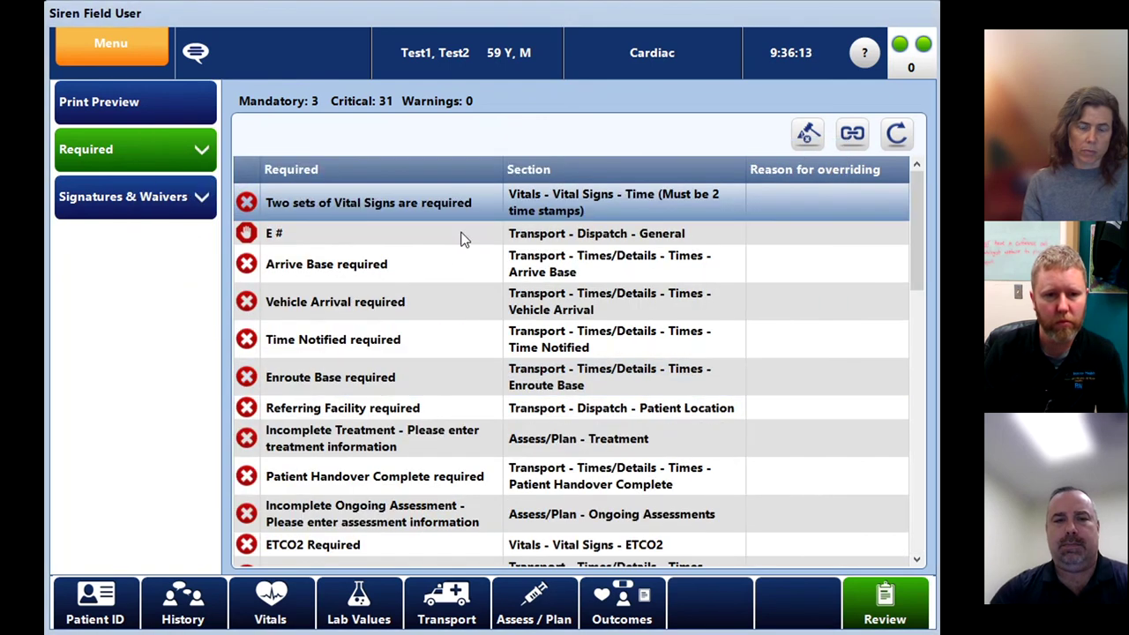
Browse the Independent Double Check Medications, Blood Cross Check and Transfer of Care signature forms.
click(176, 201)
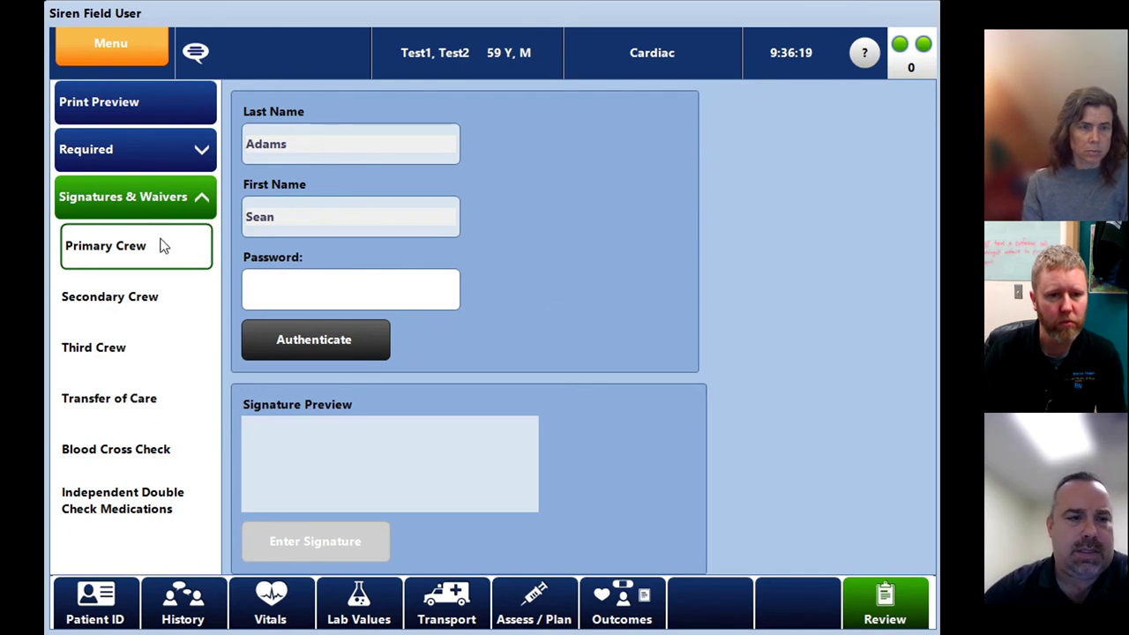
click(124, 520)
scroll(464, 441, down, 3)
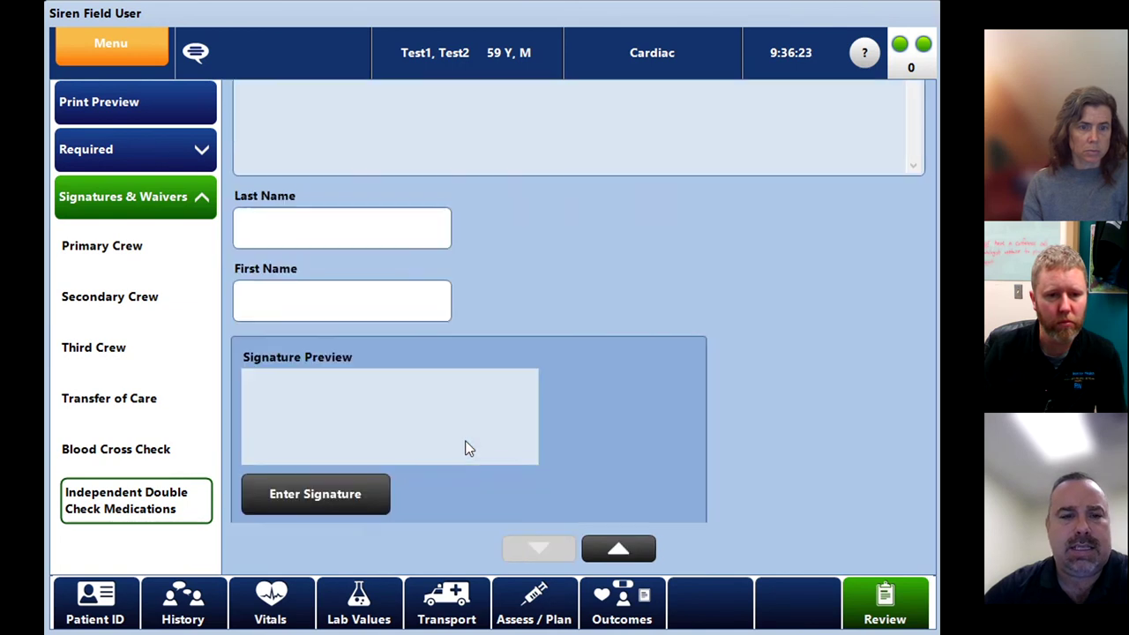
click(141, 454)
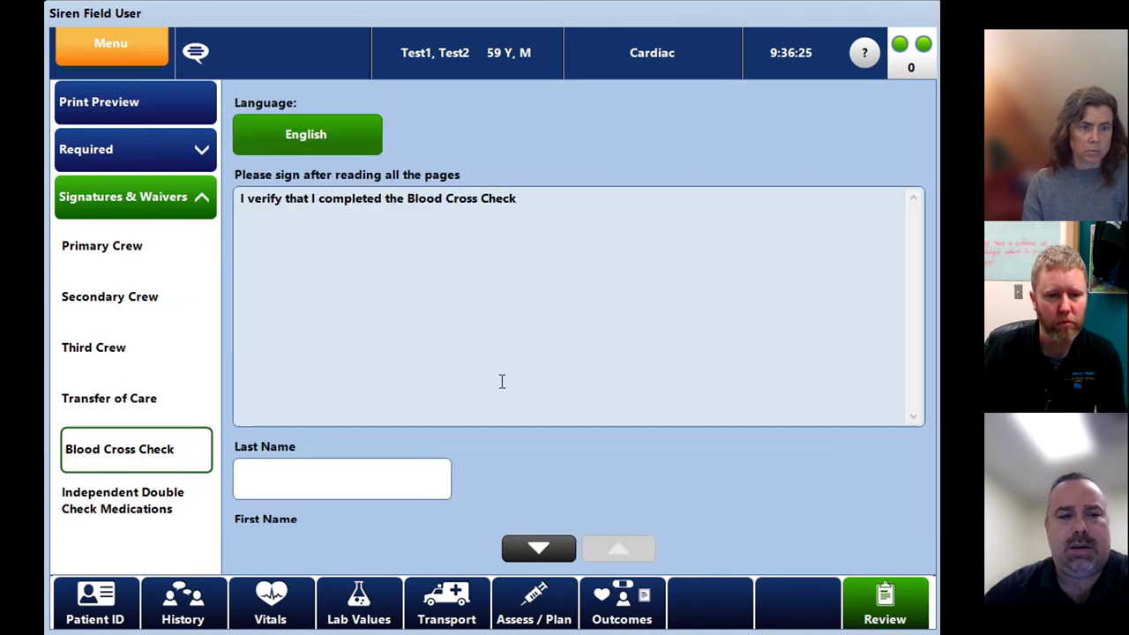
click(129, 408)
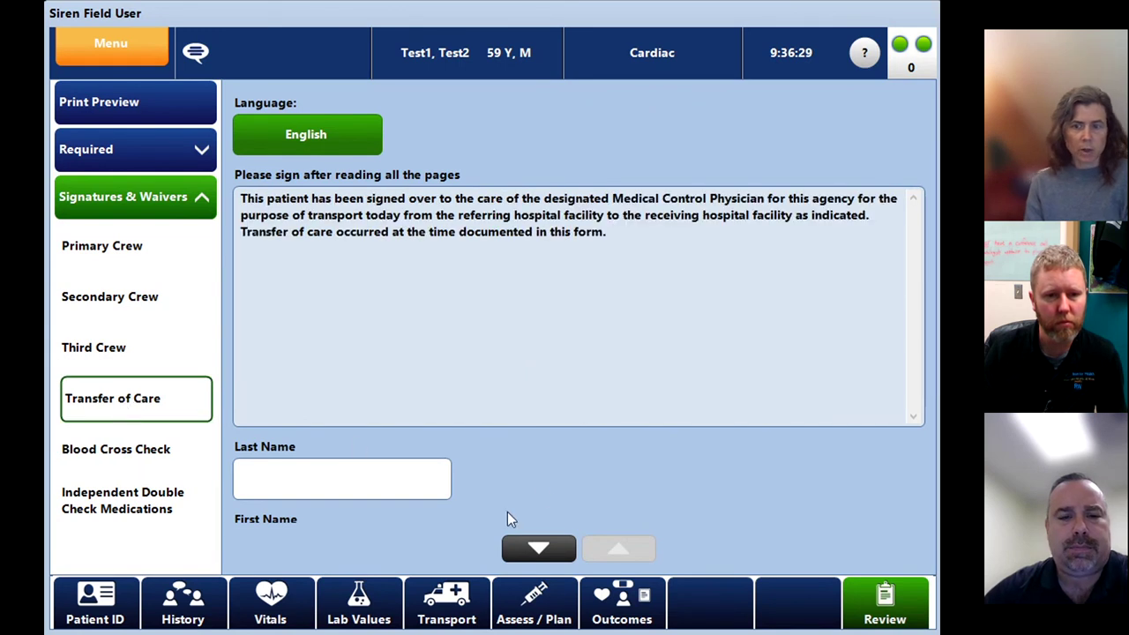
scroll(542, 489, down, 3)
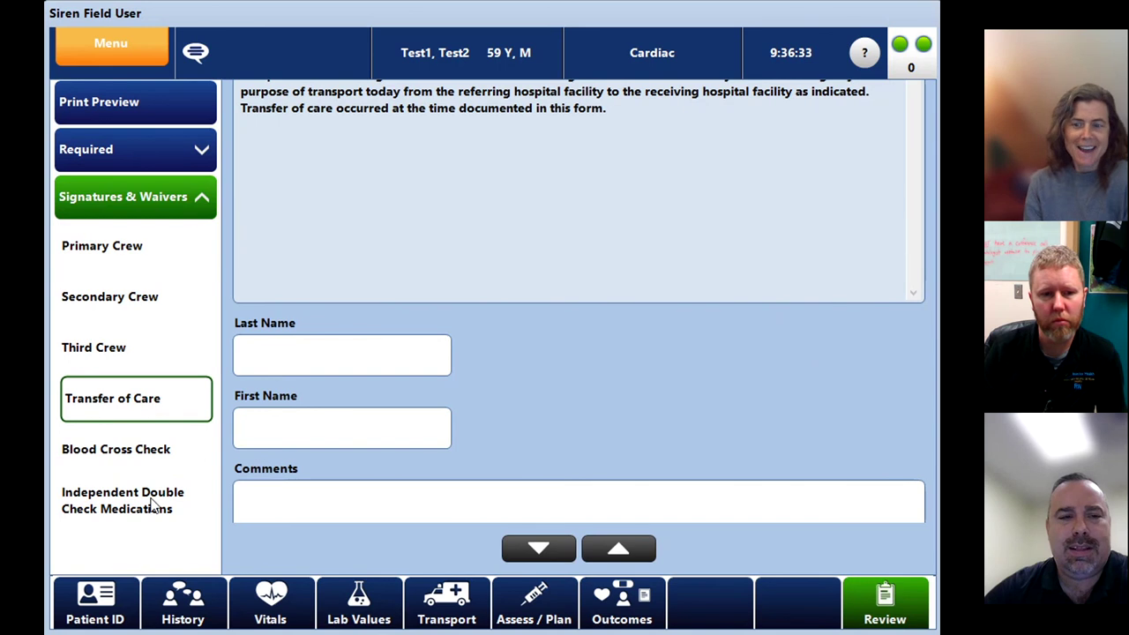
On the Primary Crew form, enter the crew password, then draw and confirm a signature.
click(136, 248)
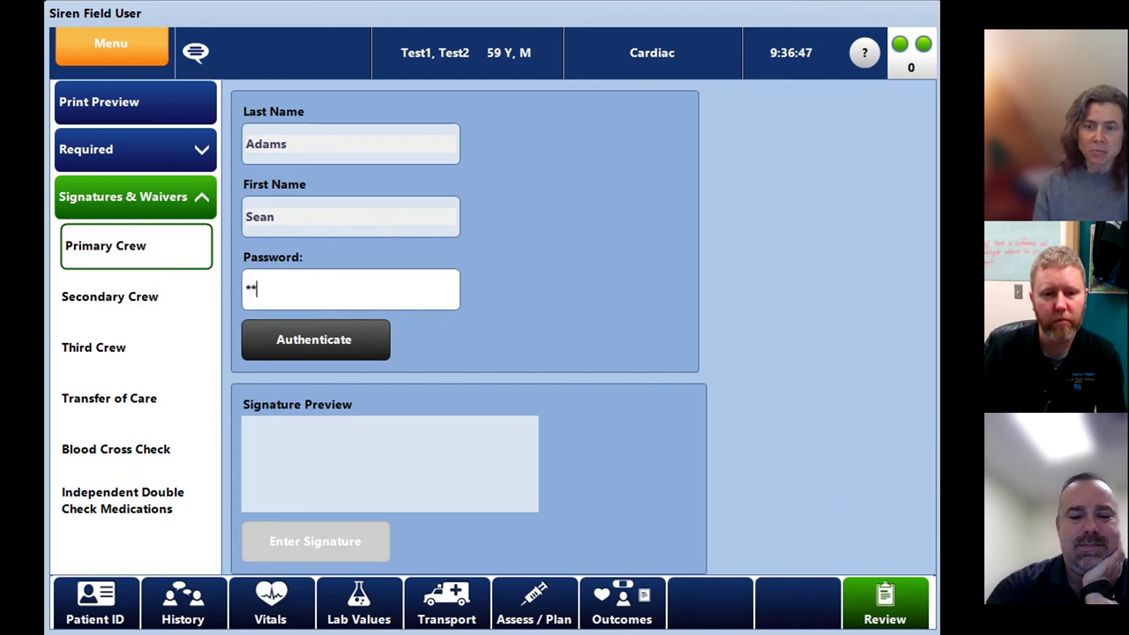
text(*)
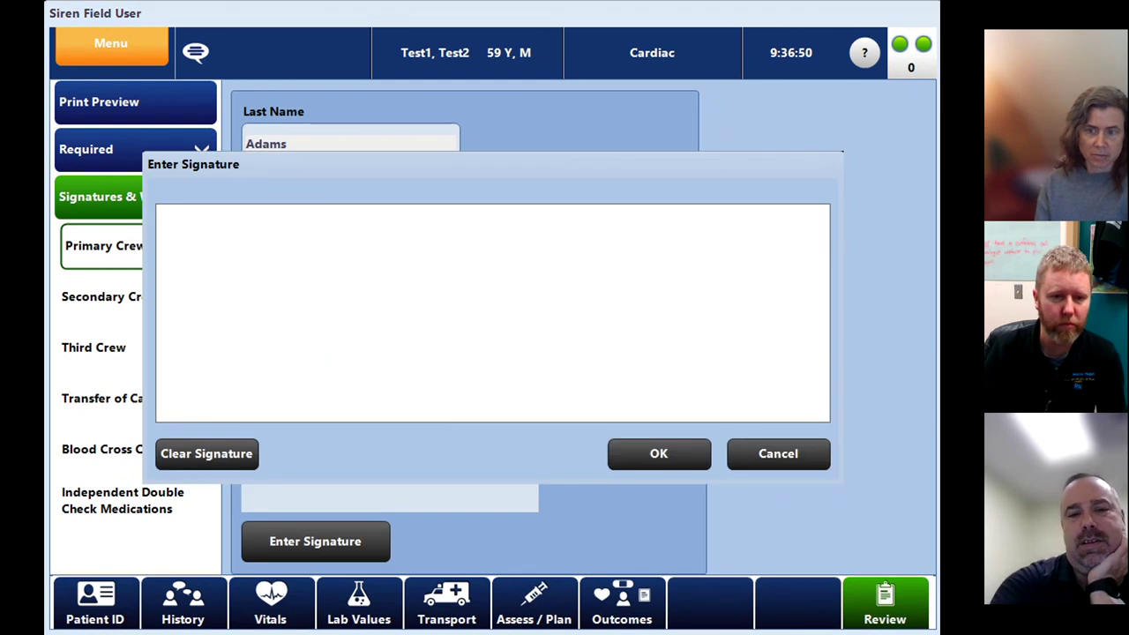
mouse_move(300, 358)
mouse_down()
mouse_move(552, 340)
mouse_move(683, 359)
mouse_up()
key(Return)
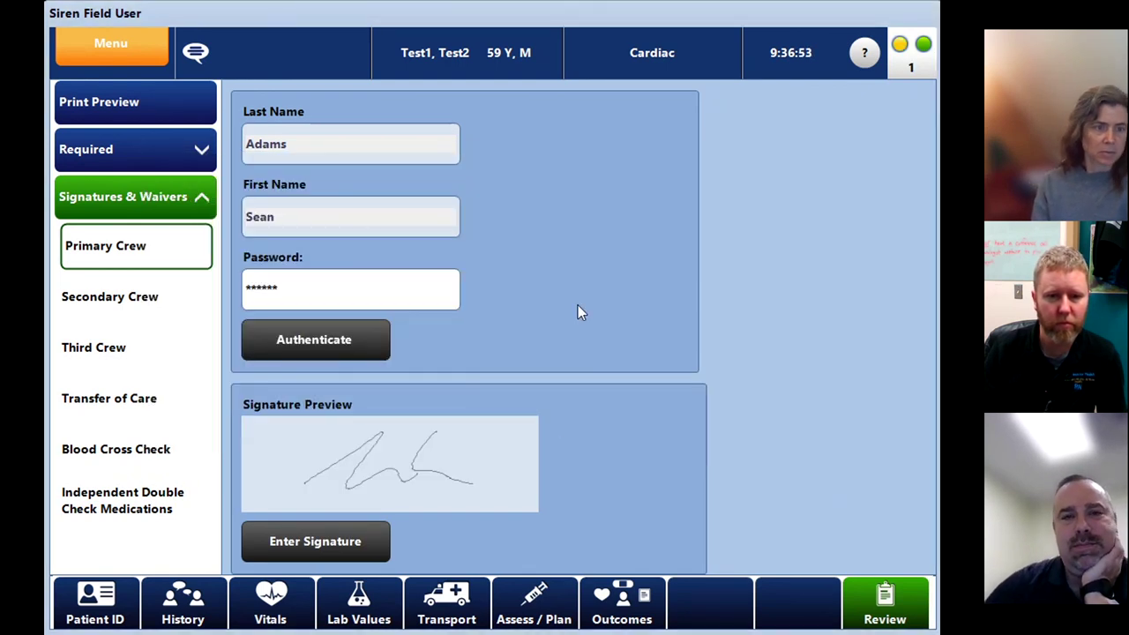
Collapse the Signatures & Waivers section in the chart sidebar.
click(137, 204)
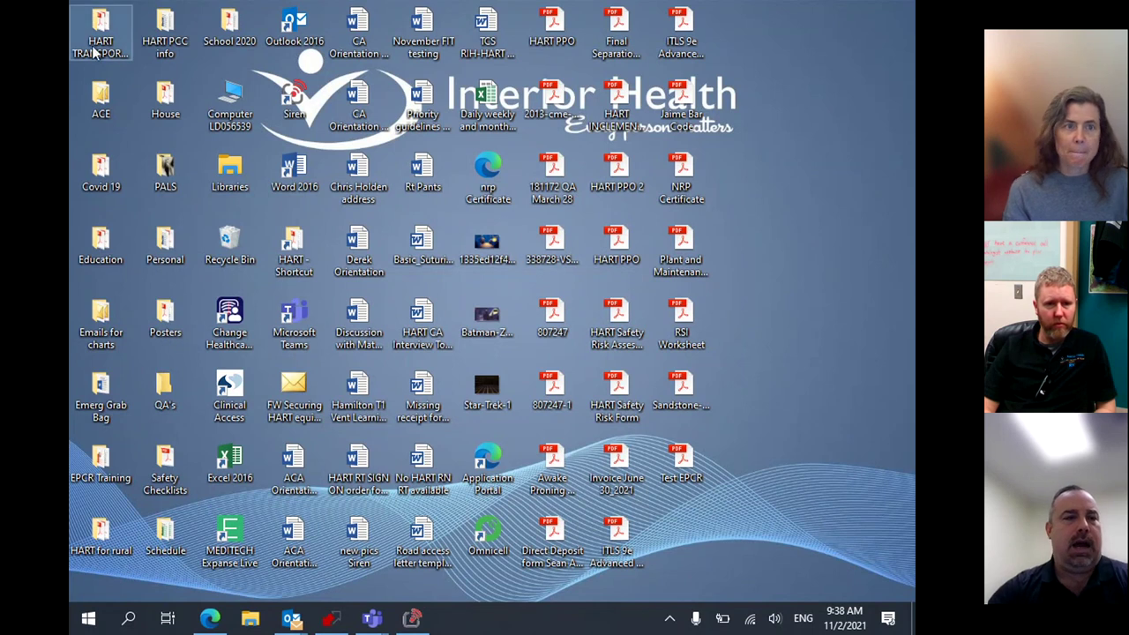
mouse_move(104, 39)
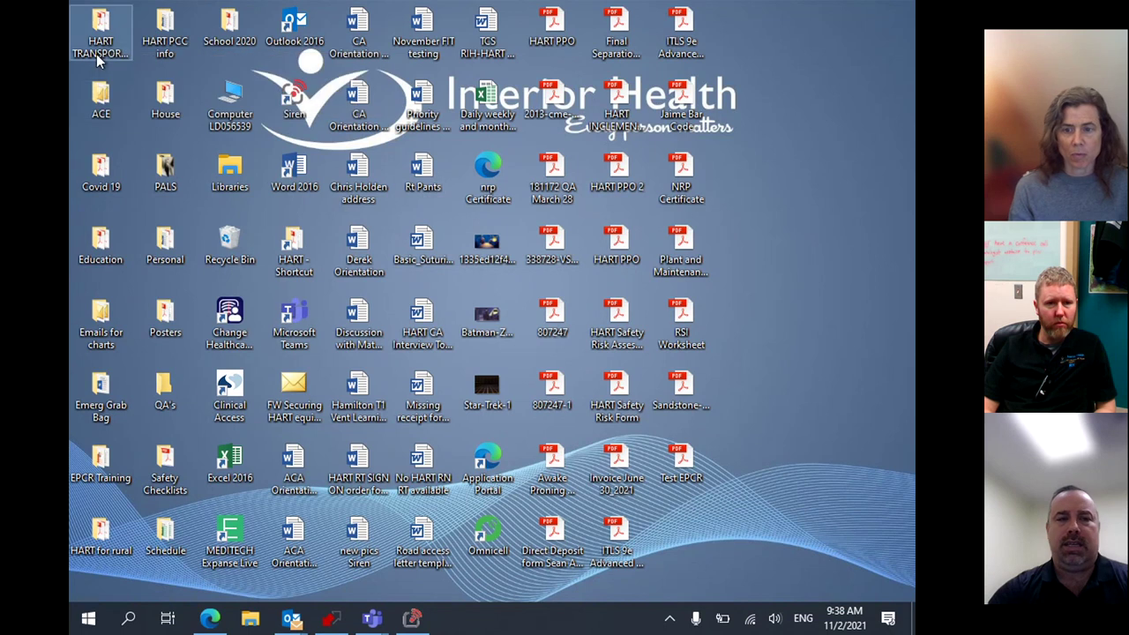
click(102, 43)
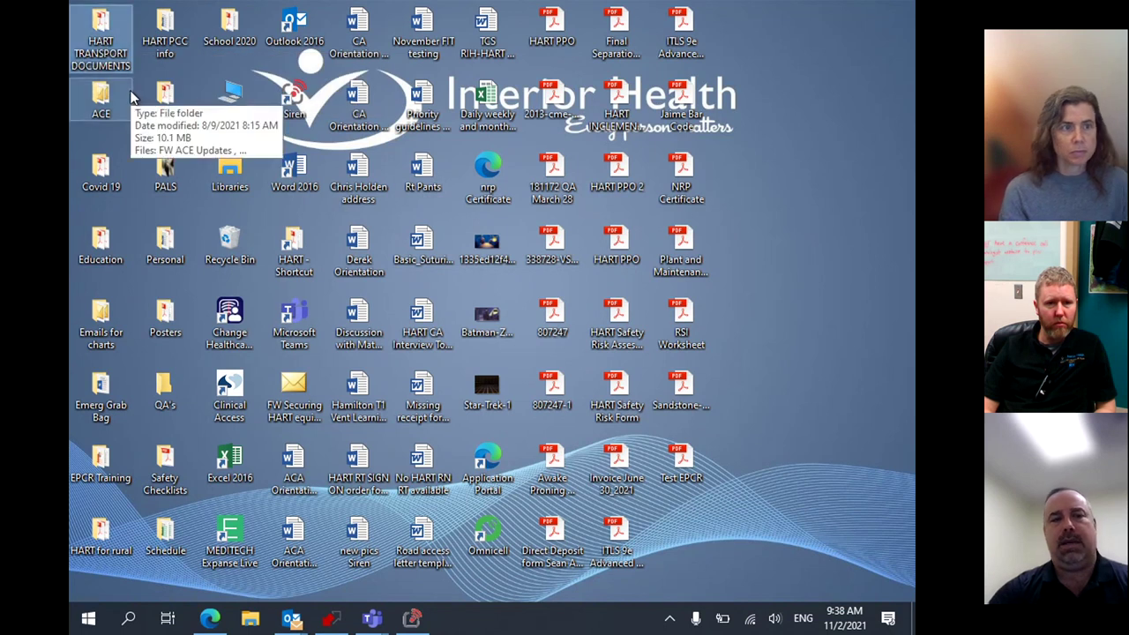
mouse_move(102, 39)
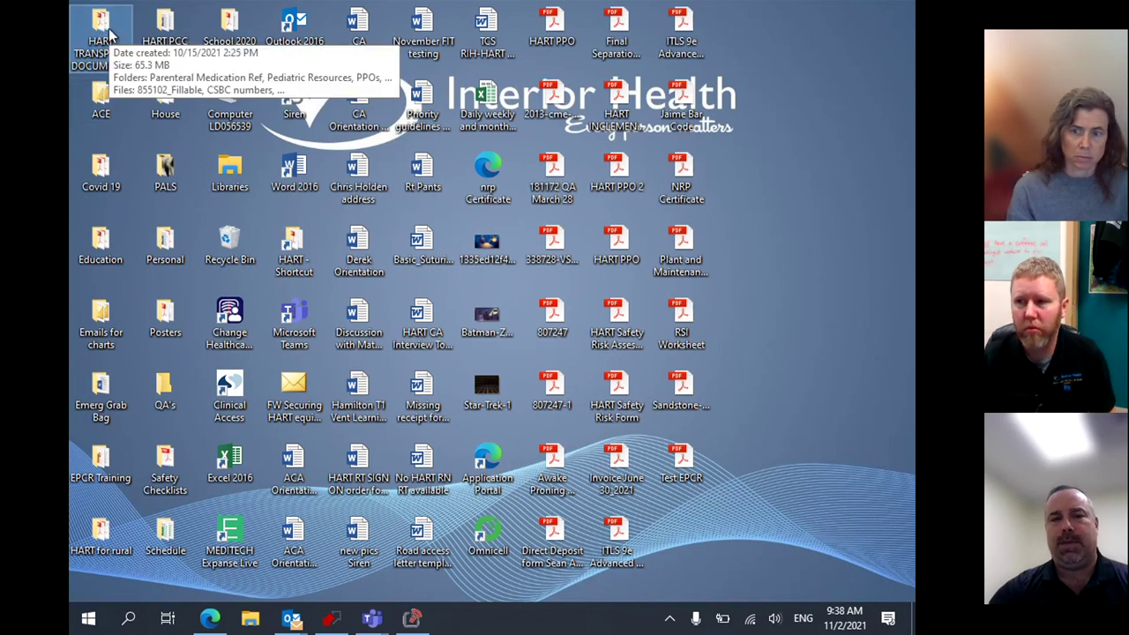
double_click(109, 34)
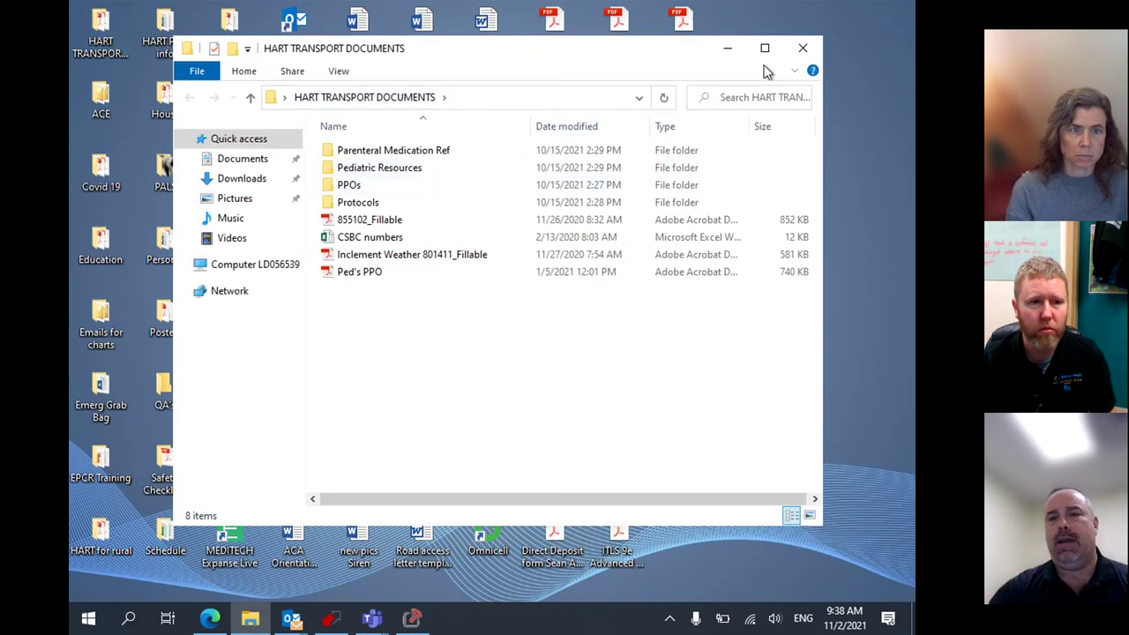
click(765, 49)
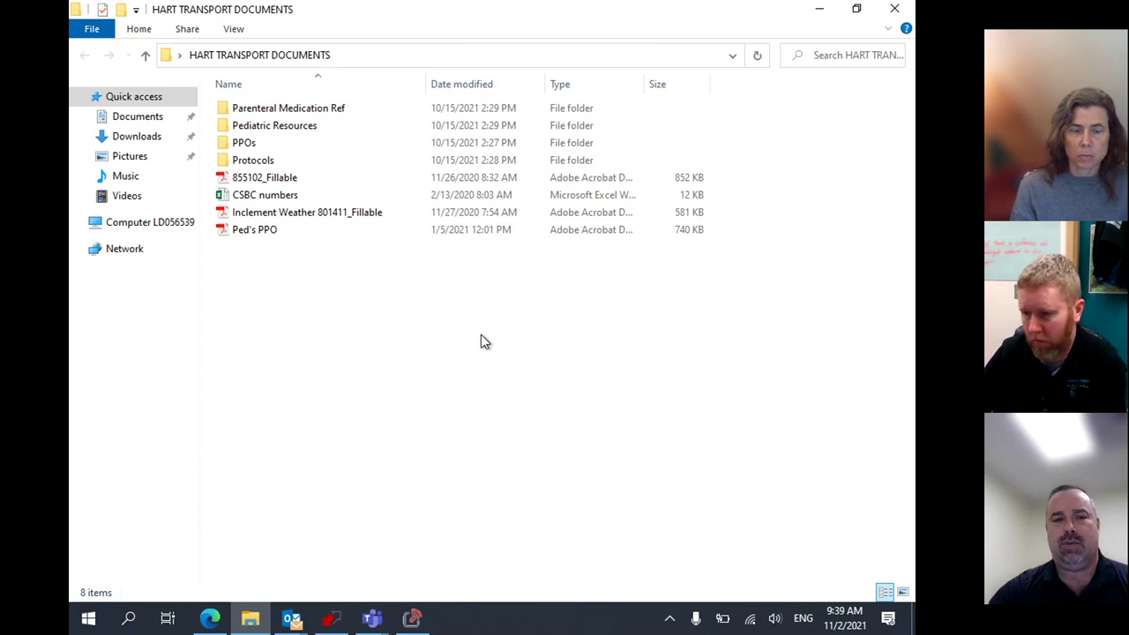
click(894, 8)
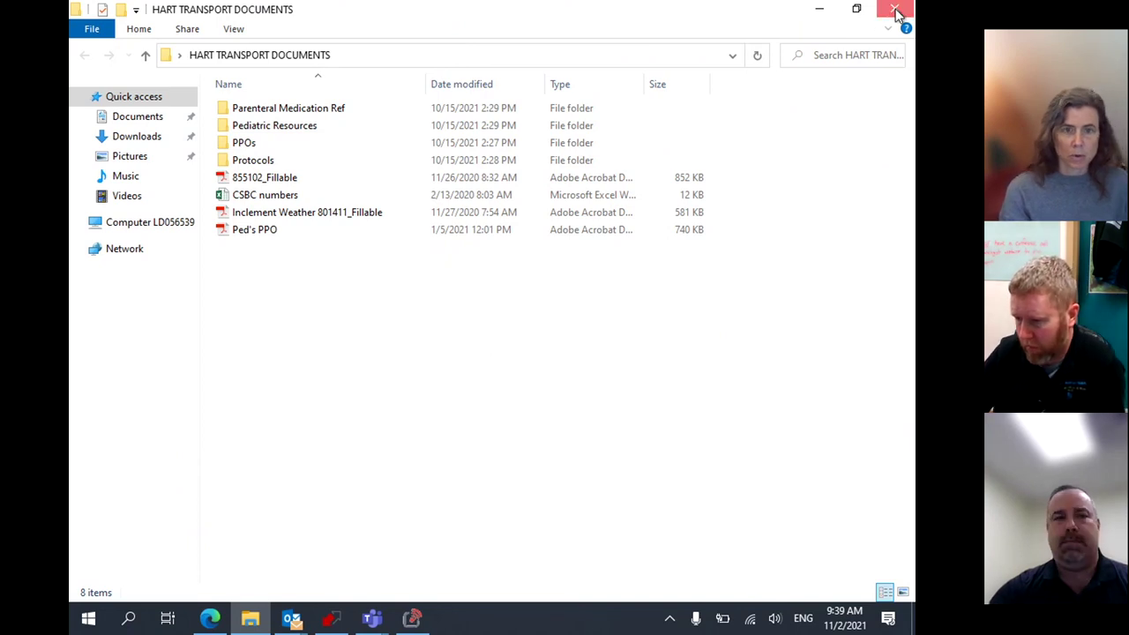
Sort the desktop icons by item type so folders group ahead of PDF and Word files.
click(86, 52)
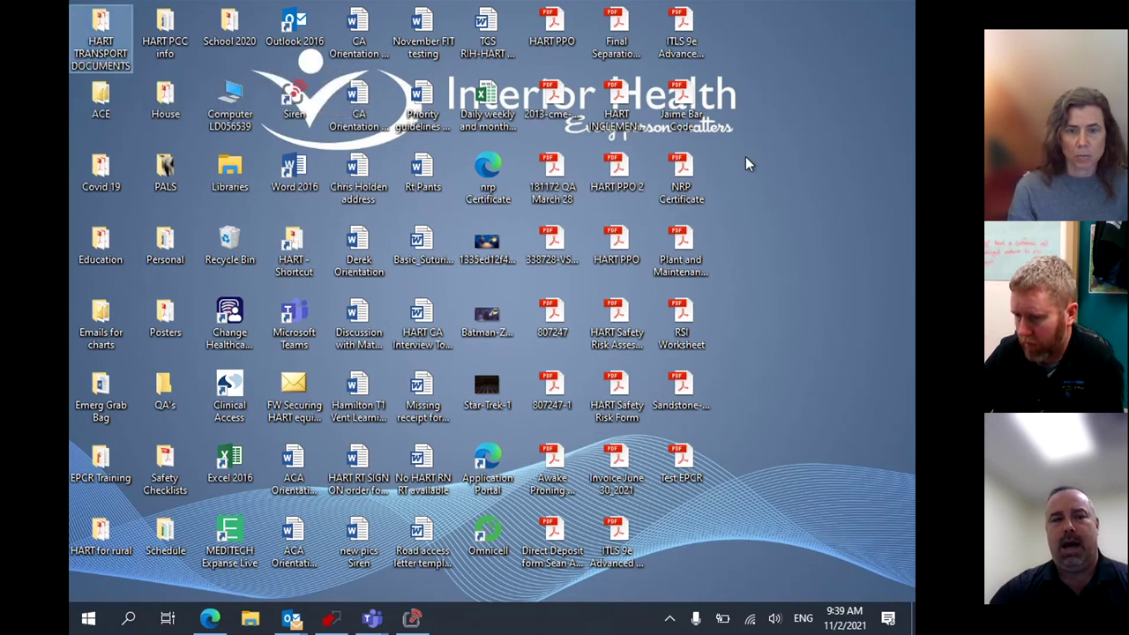
right_click(764, 137)
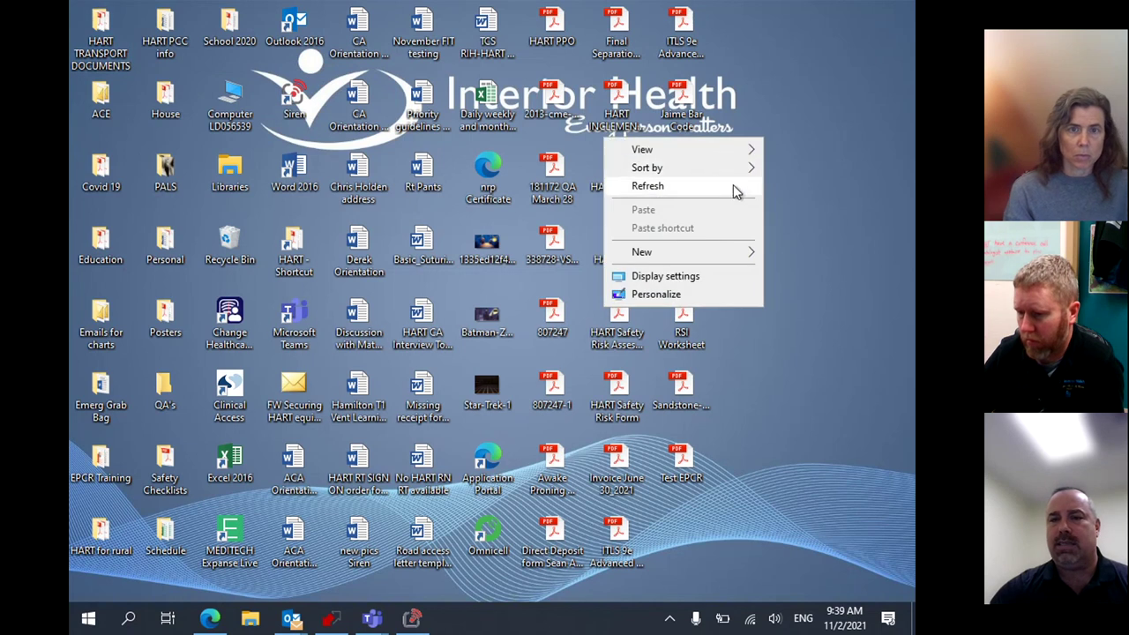
mouse_move(736, 173)
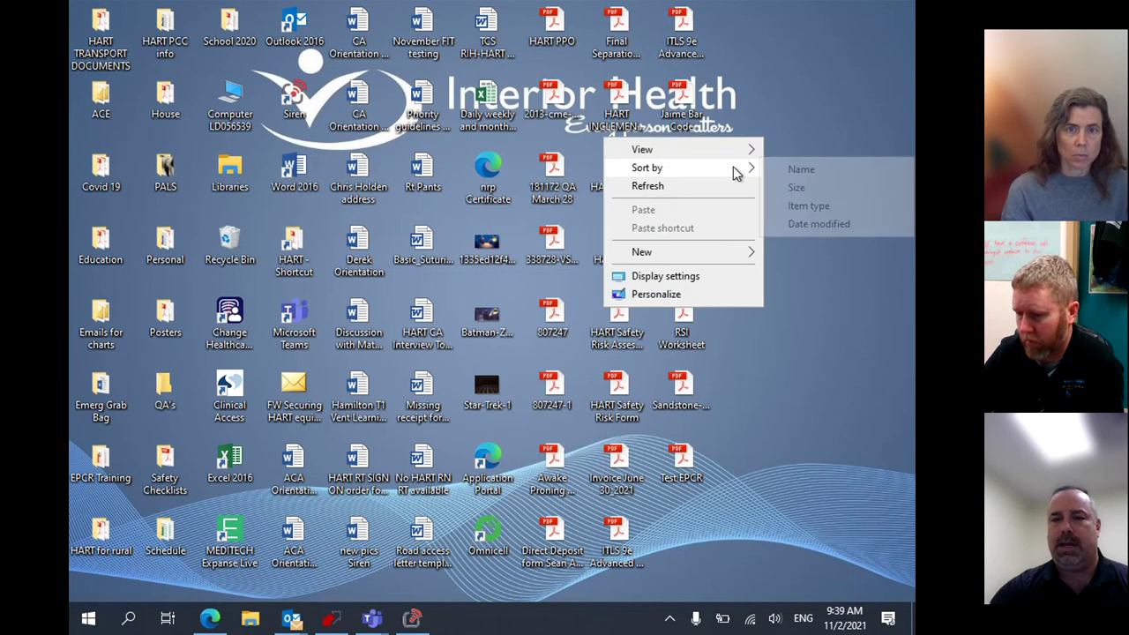
click(809, 207)
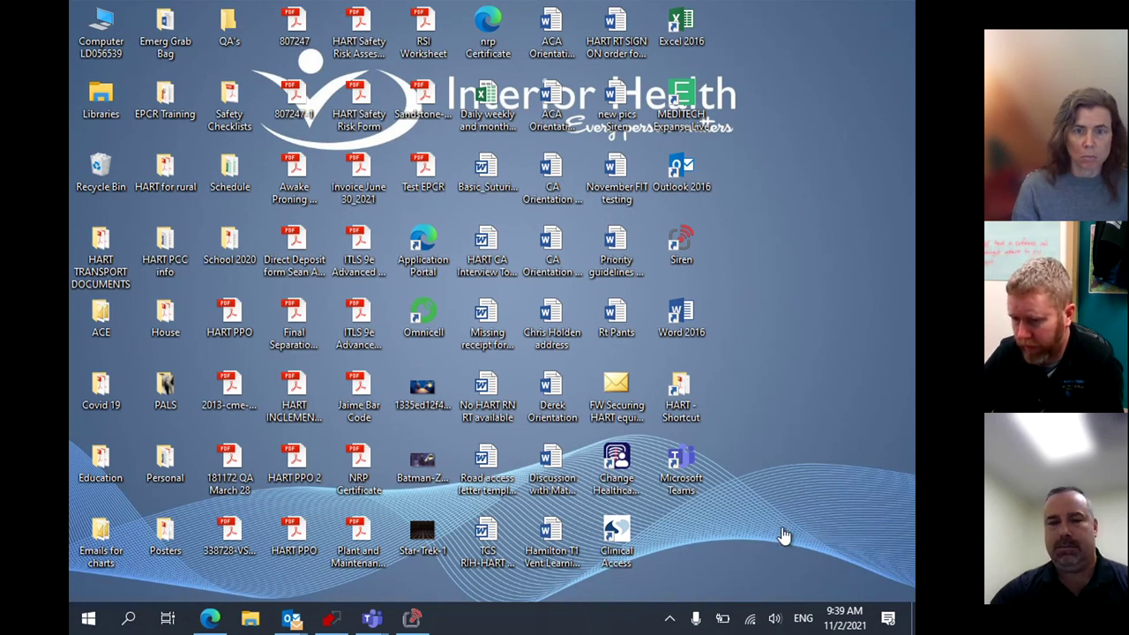
double_click(101, 248)
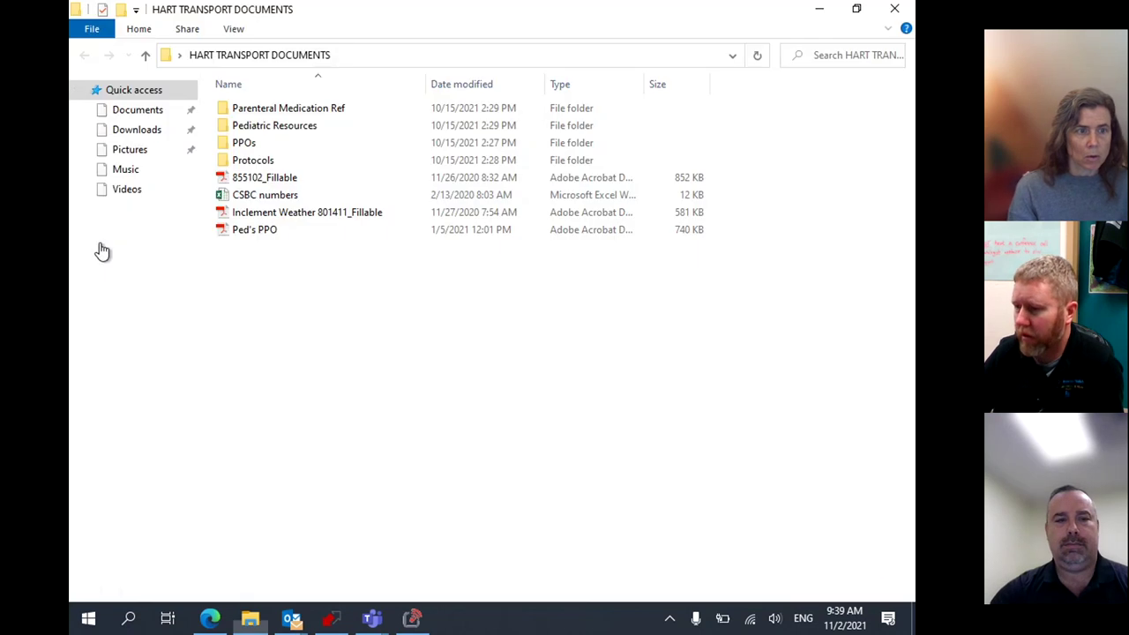
double_click(297, 146)
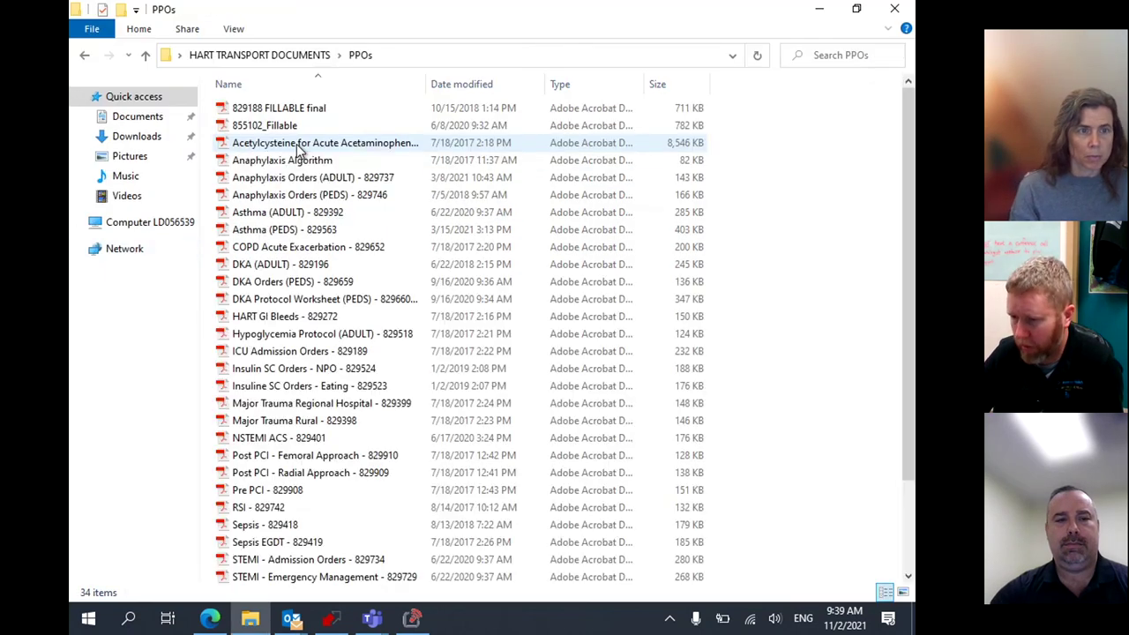
scroll(371, 319, down, 1)
scroll(370, 320, down, 2)
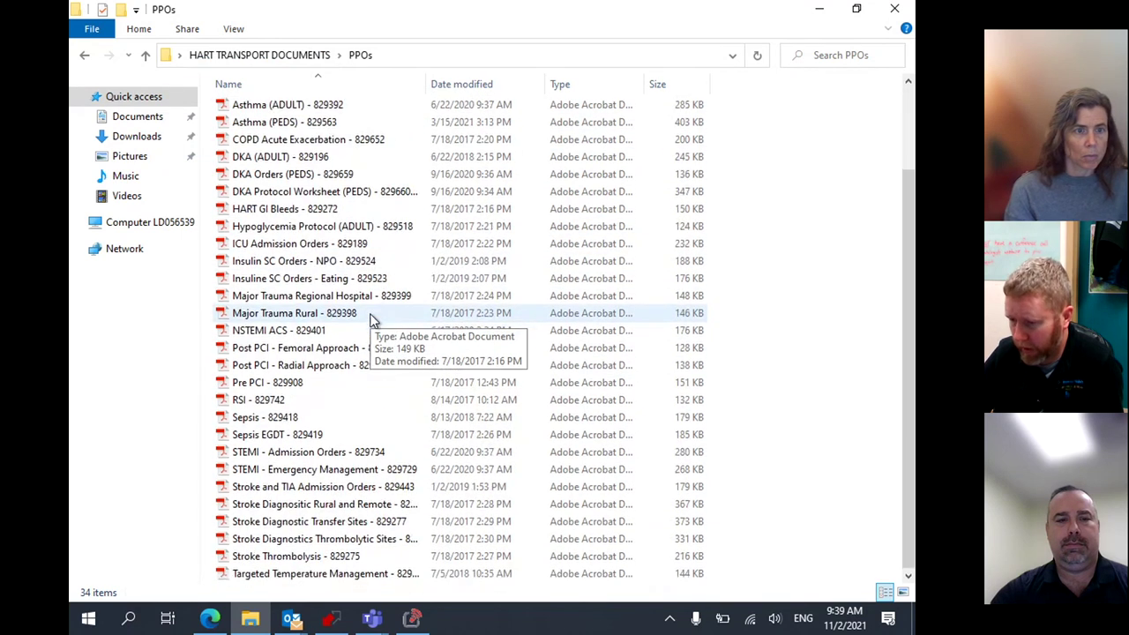
scroll(370, 319, up, 3)
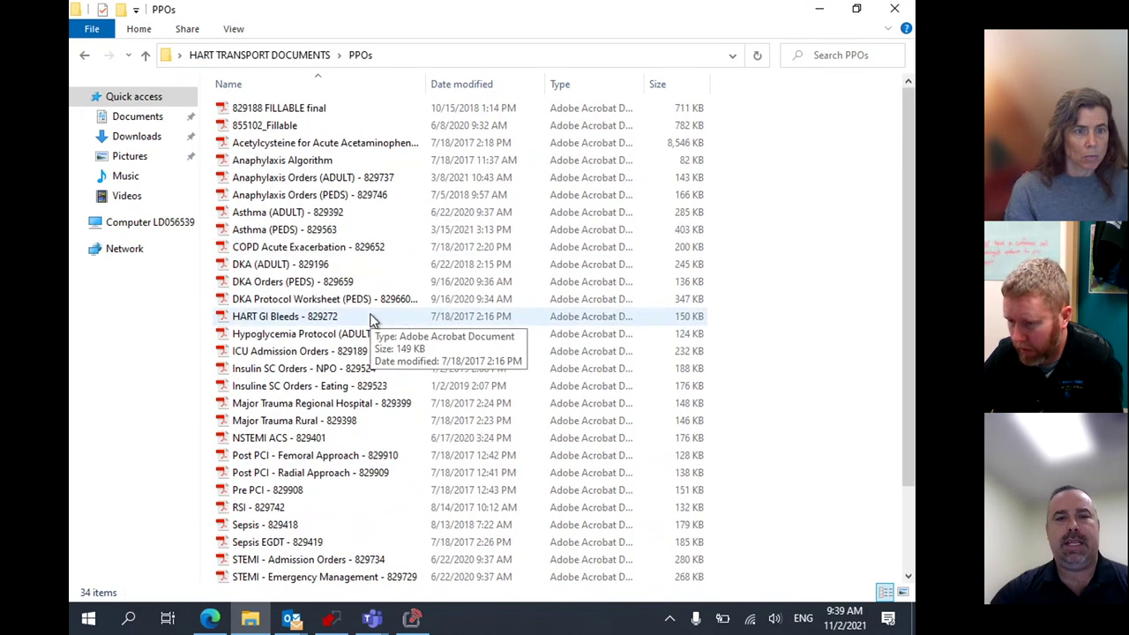
click(895, 10)
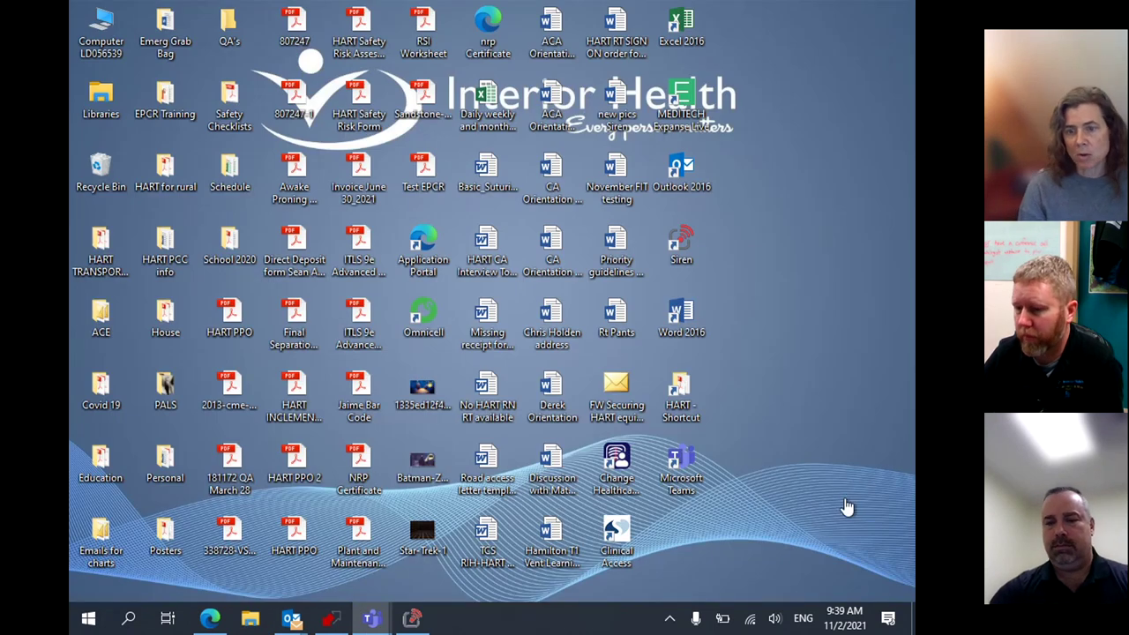
Stop screen sharing in the EPCR Education Teams meeting.
click(370, 618)
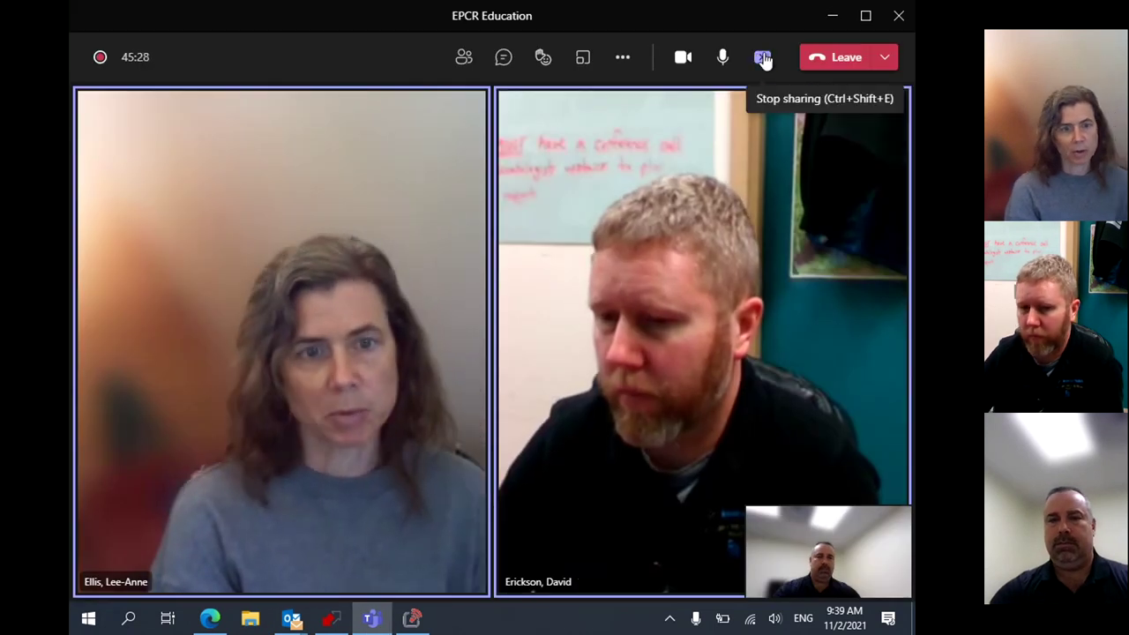